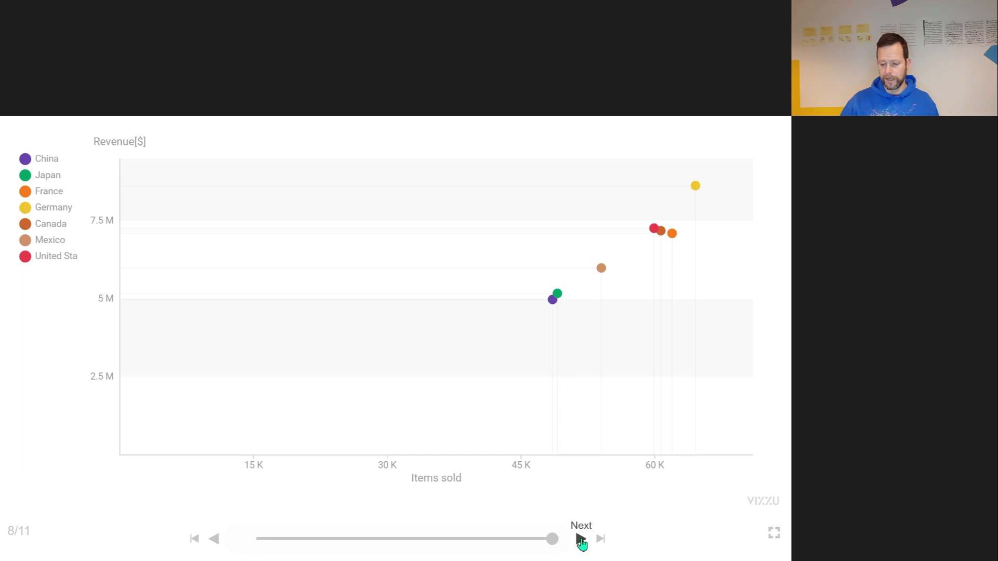
# Step: Advance the story to its final slide and inspect the Chairs and Phones data points along the way
pyautogui.click(580, 539)
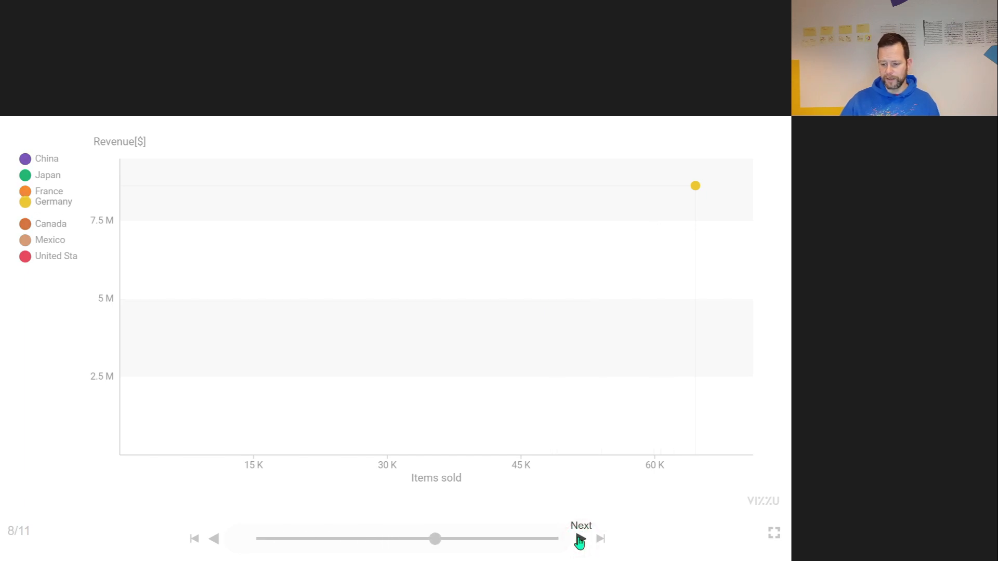
pyautogui.click(580, 541)
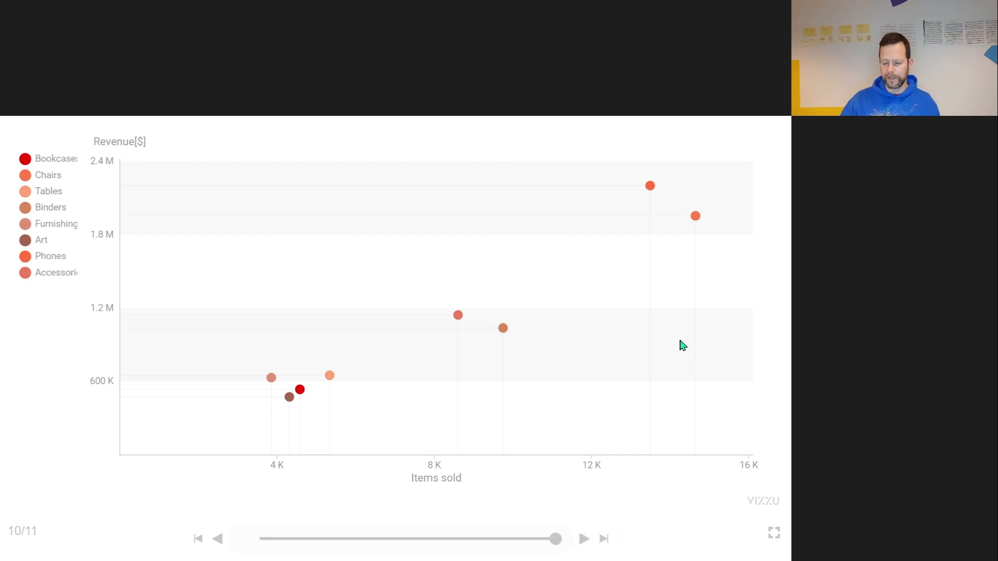
pyautogui.moveTo(697, 223)
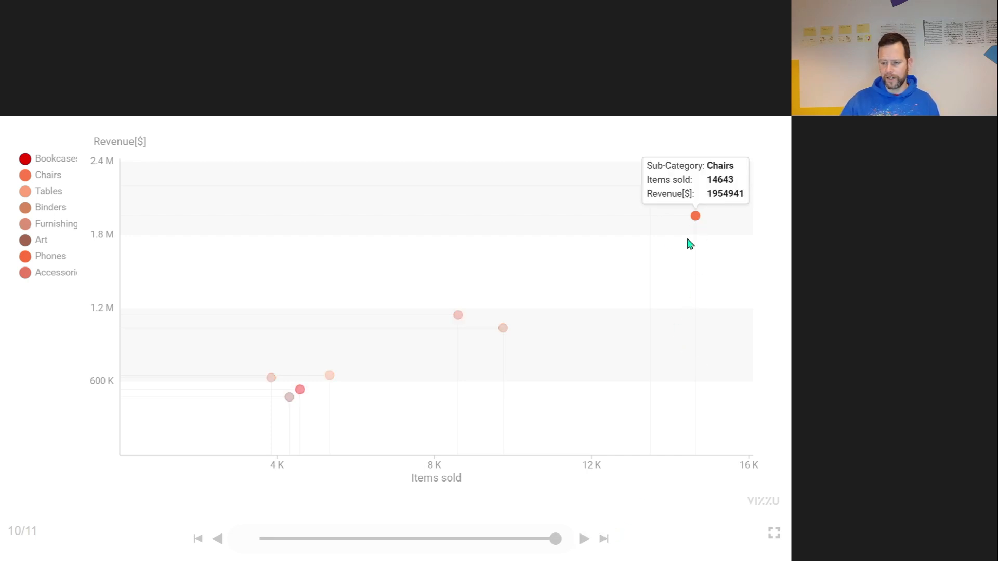
pyautogui.moveTo(649, 188)
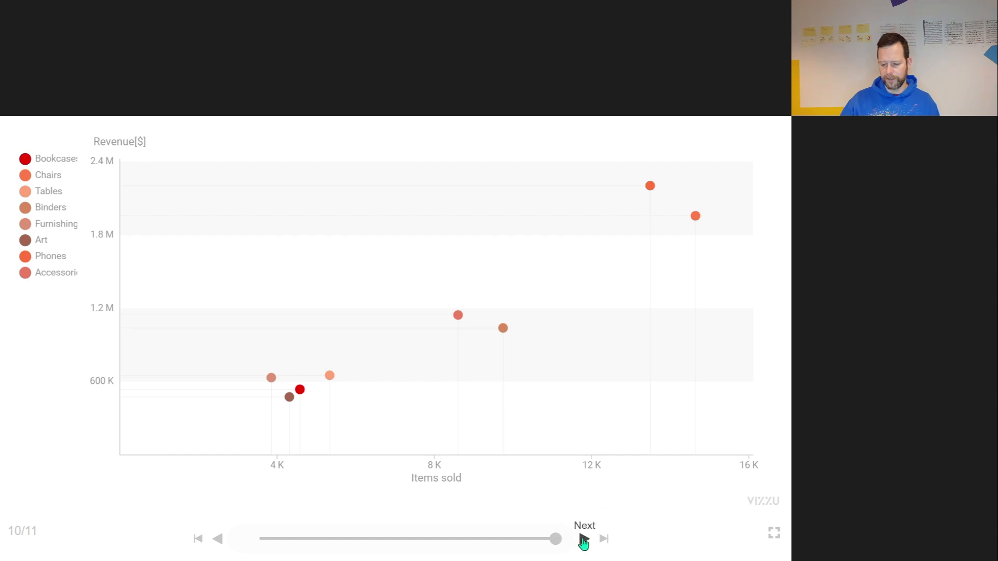
pyautogui.click(584, 540)
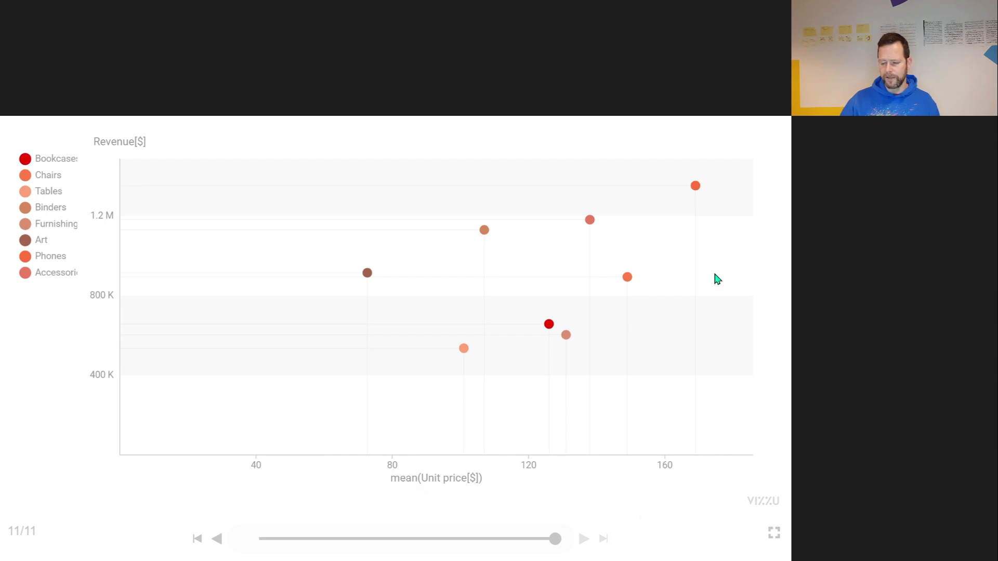
pyautogui.moveTo(697, 189)
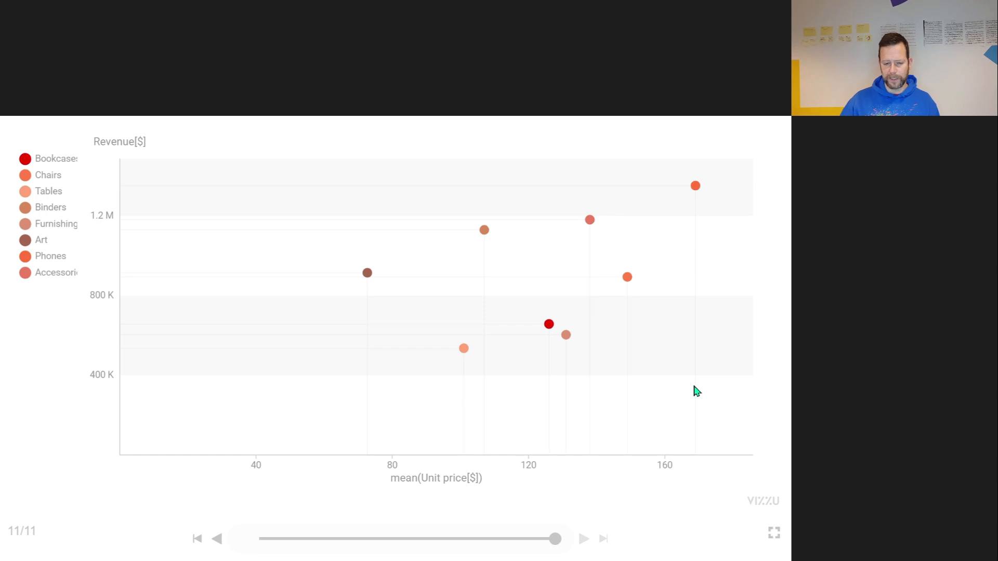
# Step: Return the story to its first slide and exit full screen
pyautogui.click(198, 541)
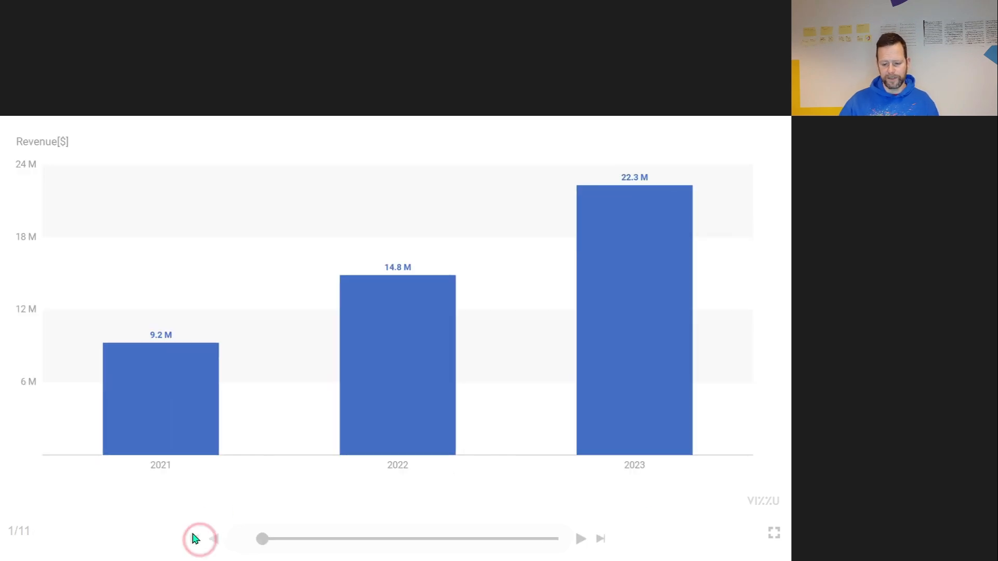
pyautogui.press('Escape')
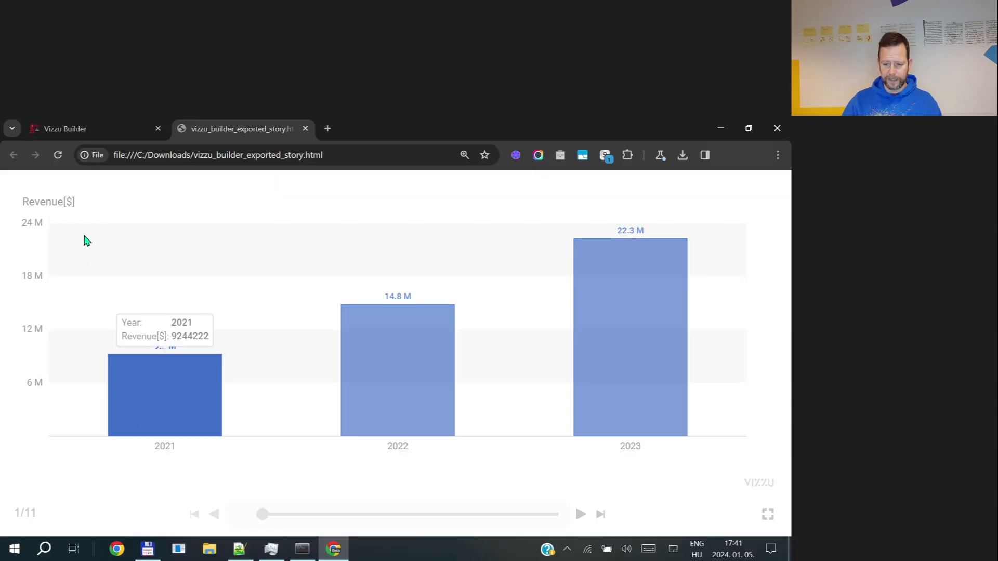
# Step: Switch to Vizzu Builder and turn on the sample data as the data source
pyautogui.click(73, 130)
pyautogui.scroll(-3, 49, 395)
pyautogui.scroll(-1, 61, 422)
pyautogui.click(61, 419)
# Step: Configure the chart with Year as the category, Revenue[$] as the value and Revenue[$] as the label
pyautogui.scroll(-2, 18, 367)
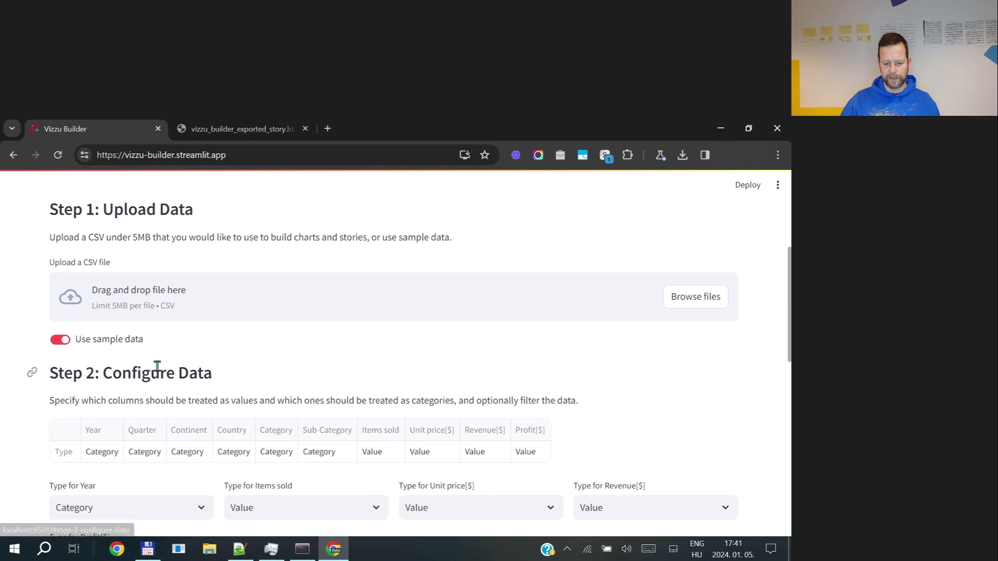
pyautogui.scroll(-6, 50, 388)
pyautogui.scroll(-3, 46, 389)
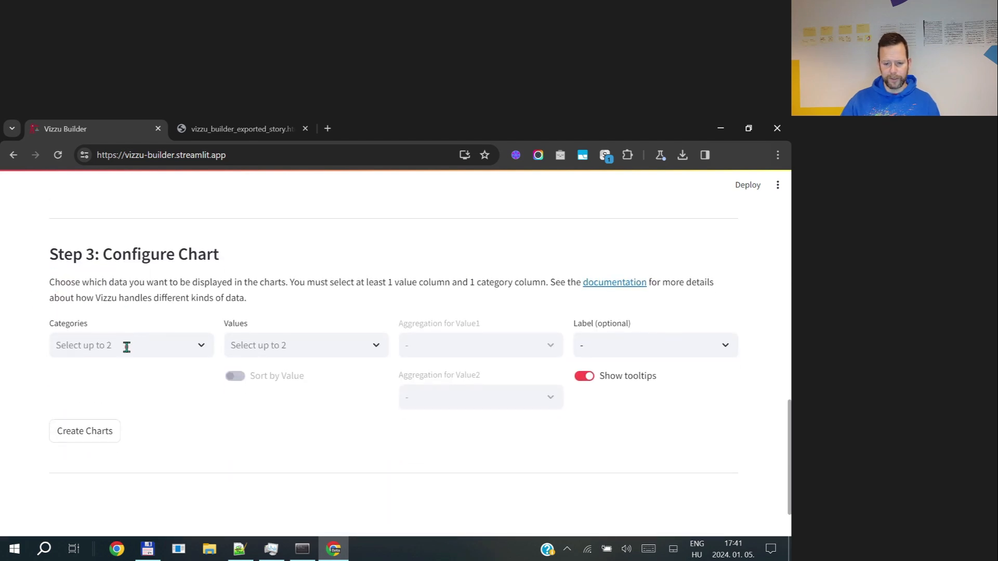
pyautogui.click(126, 347)
pyautogui.click(104, 370)
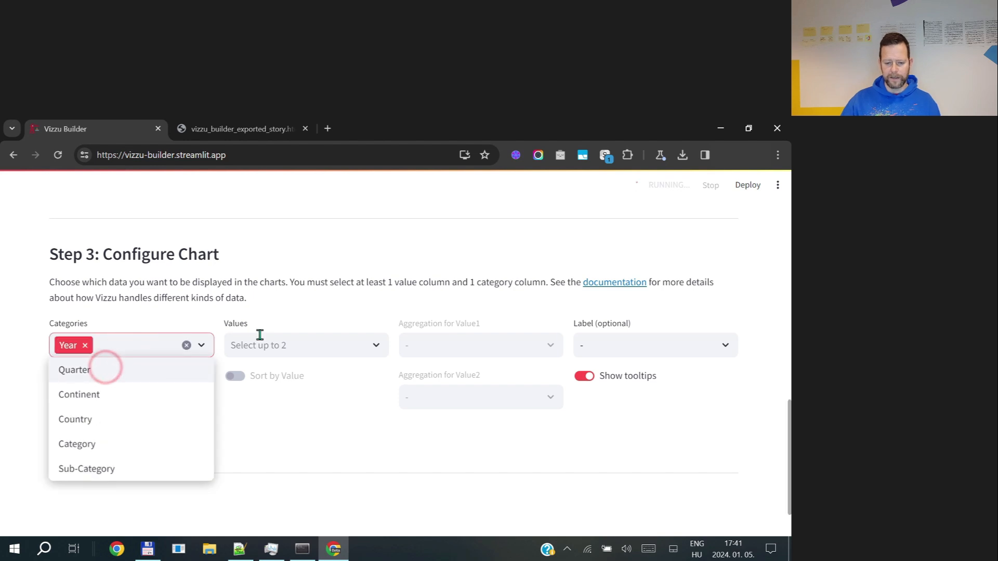
pyautogui.click(272, 345)
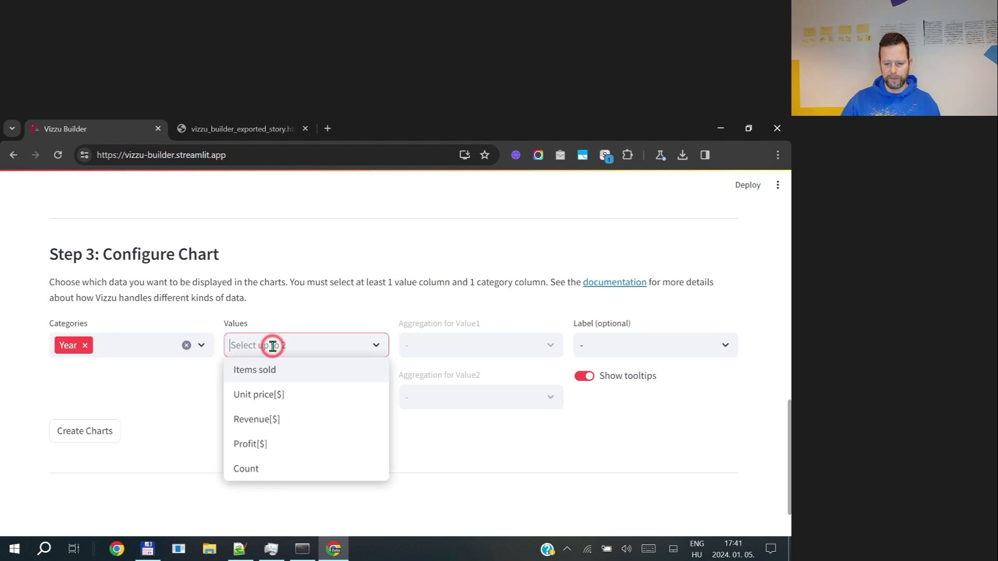
pyautogui.click(261, 424)
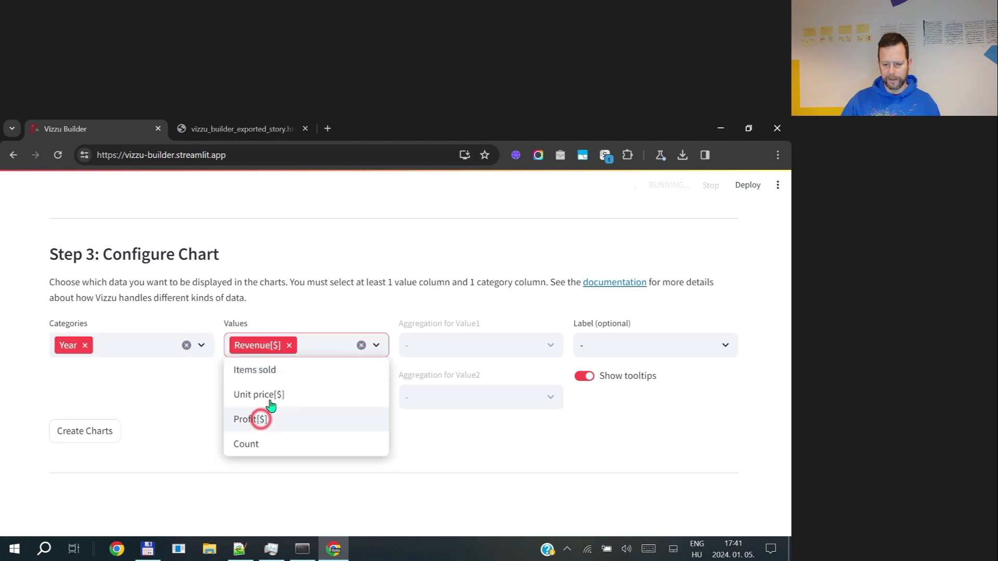
pyautogui.click(645, 346)
pyautogui.click(619, 419)
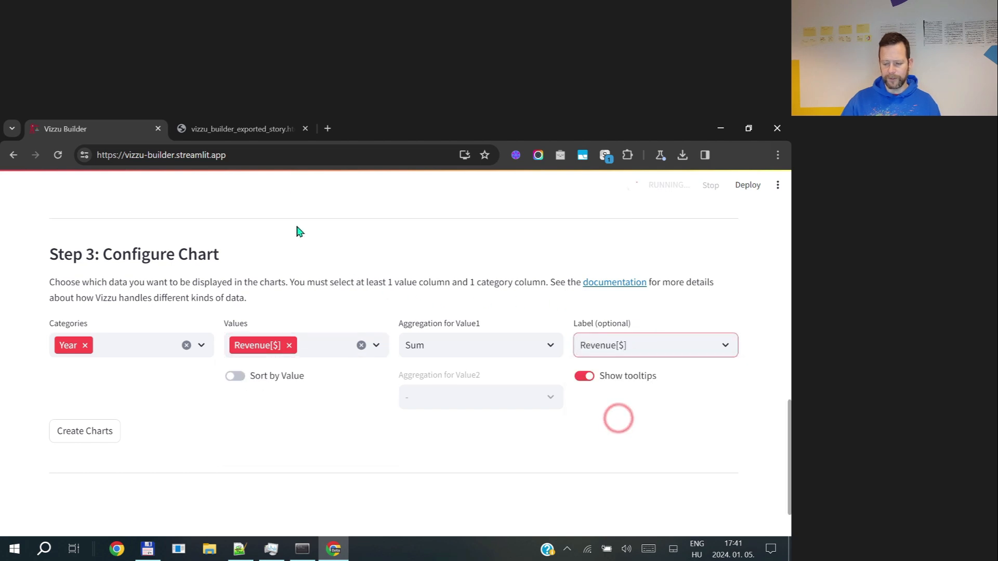
# Step: Examine the tooltip on the 2022 column in the exported story, and return to Vizzu Builder
pyautogui.click(259, 125)
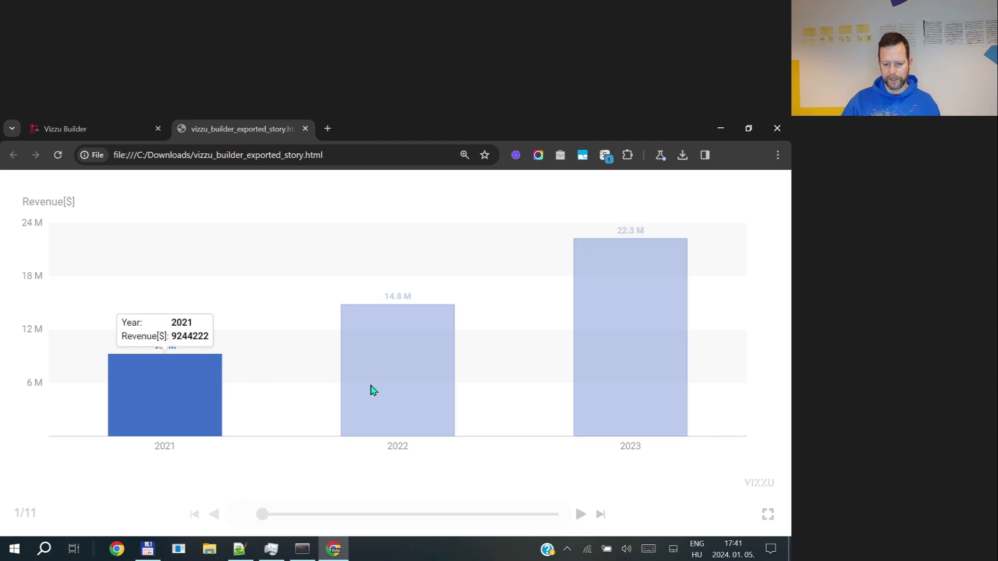
pyautogui.moveTo(395, 381)
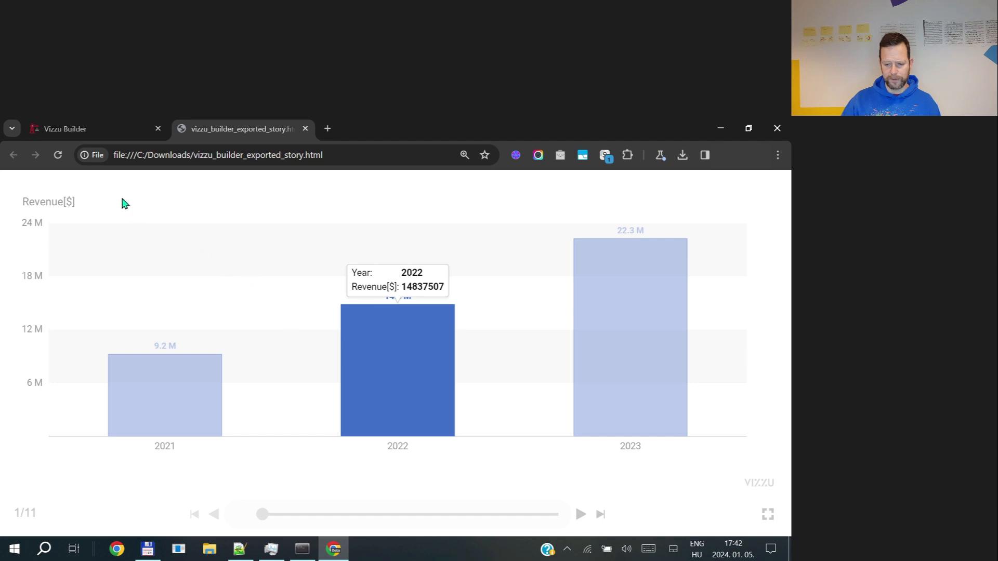
pyautogui.click(100, 129)
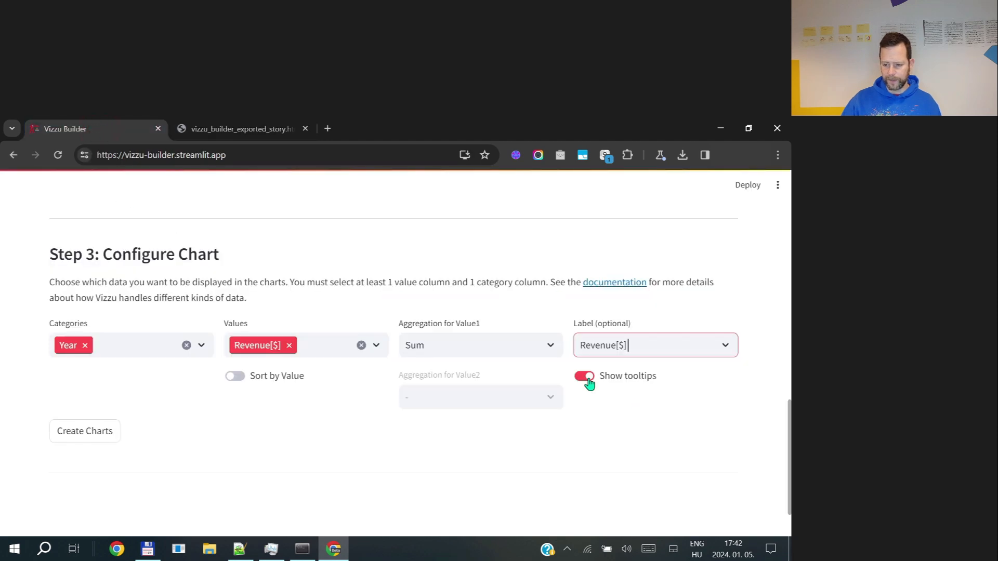
# Step: Create the charts from the current configuration and add the Column Chart to the story
pyautogui.click(89, 437)
pyautogui.scroll(-4, 29, 366)
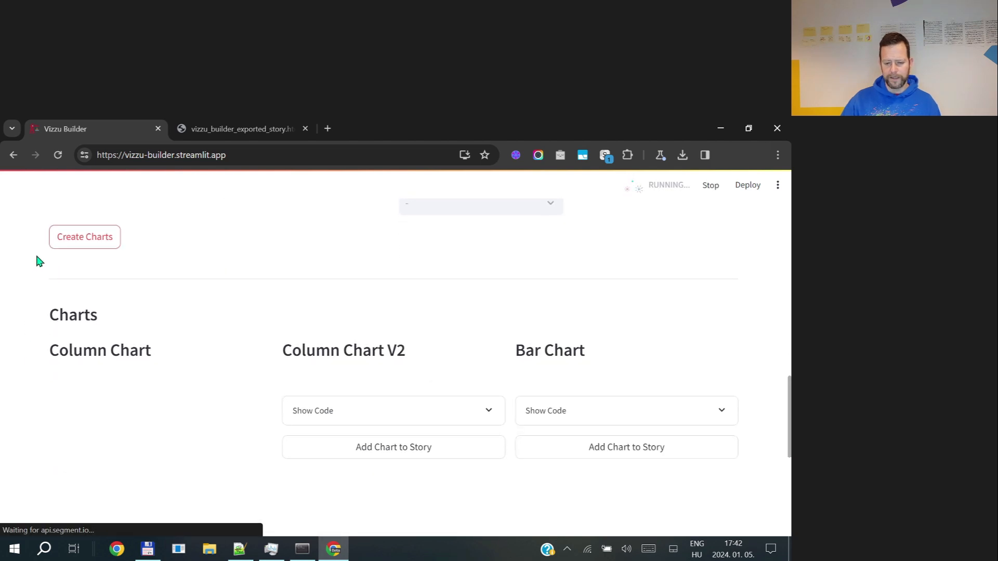
pyautogui.scroll(-2, 38, 261)
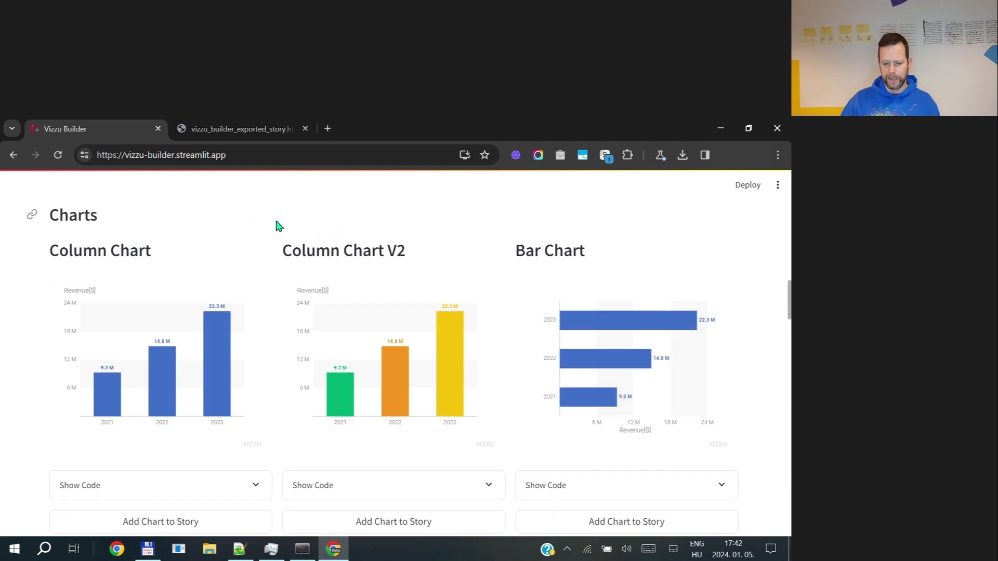
pyautogui.scroll(-1, 260, 465)
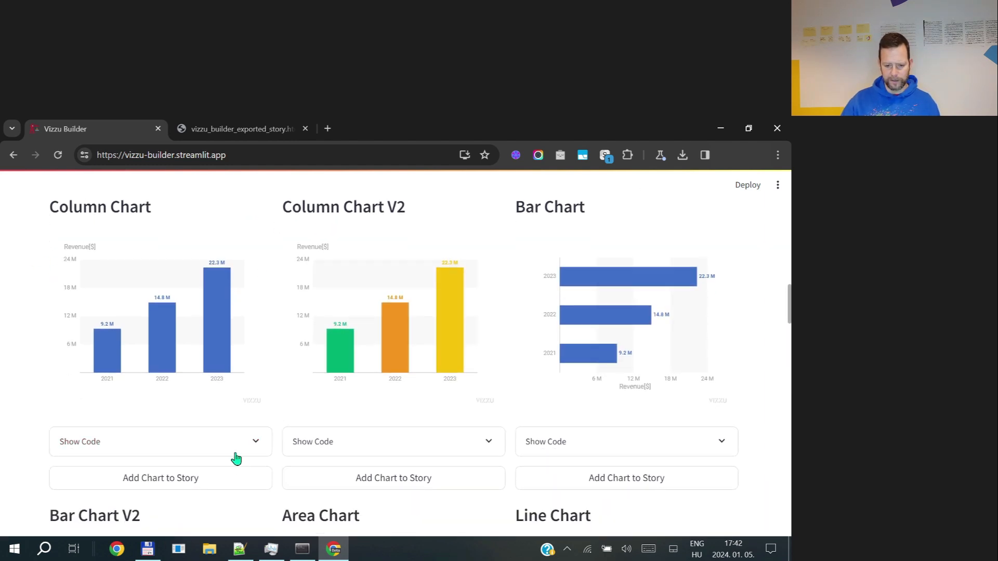
pyautogui.click(165, 464)
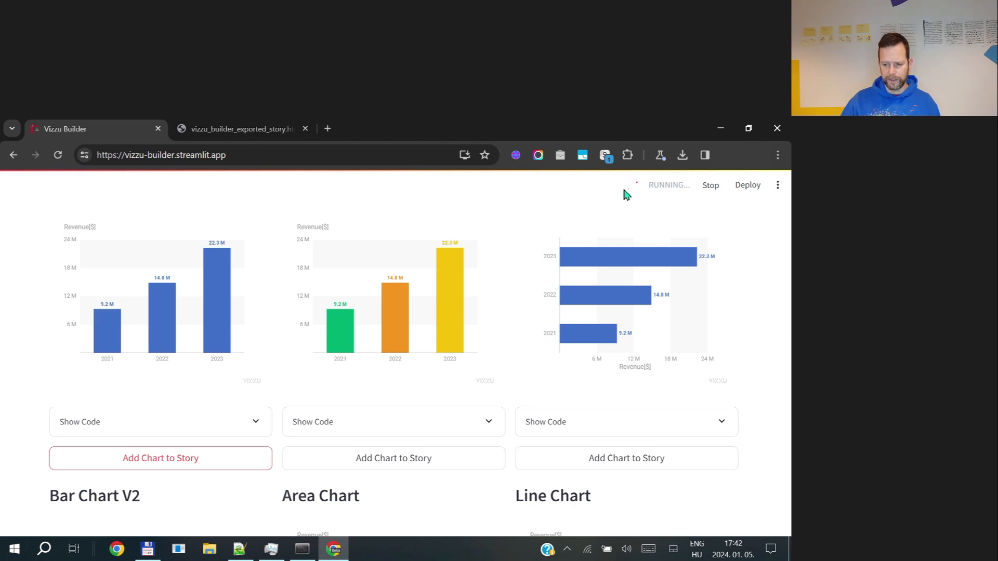
# Step: Review the story preview below the generated charts, and view the second slide of the exported story
pyautogui.scroll(-20, 5, 345)
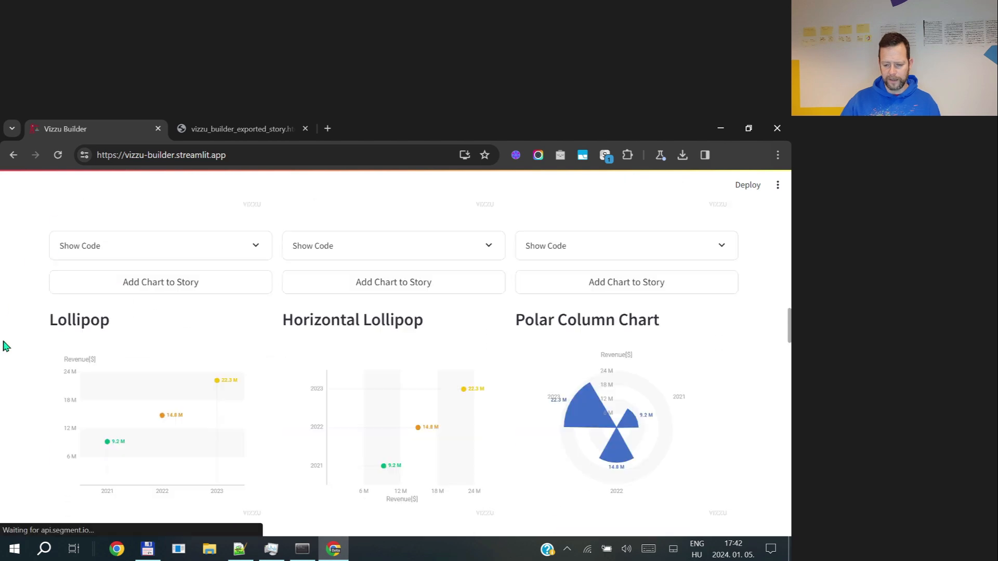
pyautogui.scroll(-10, 6, 347)
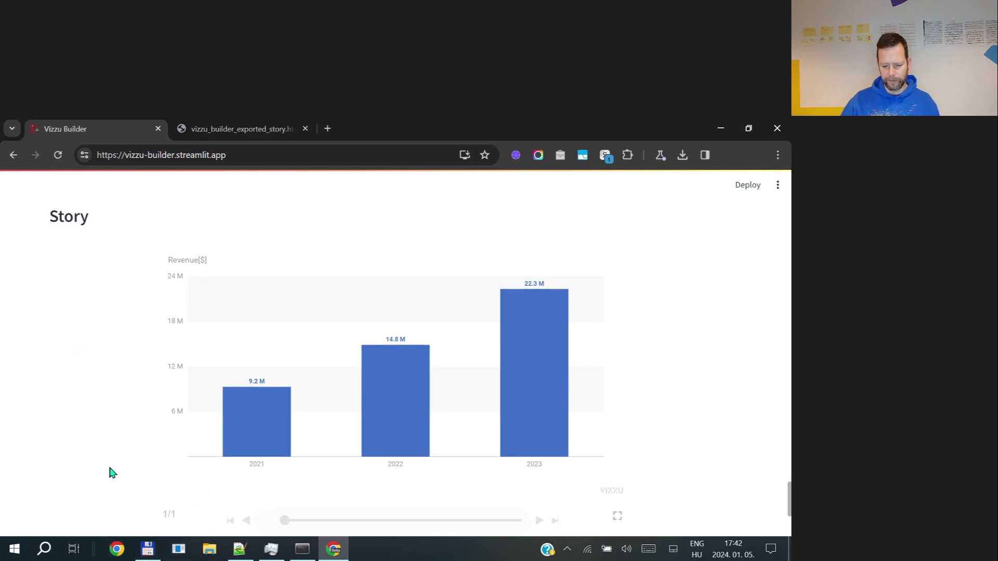
pyautogui.scroll(5, 89, 414)
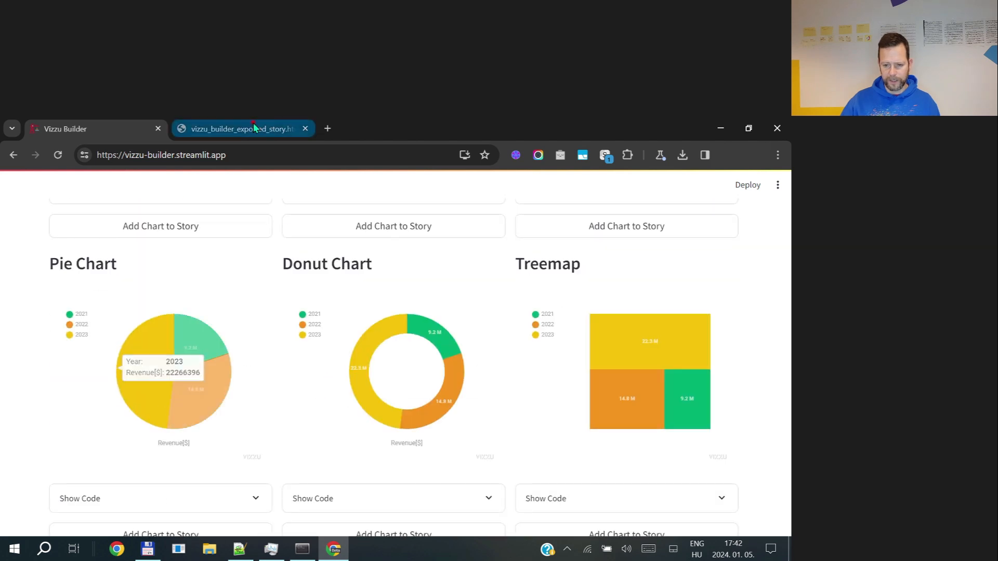
pyautogui.click(253, 127)
pyautogui.click(580, 514)
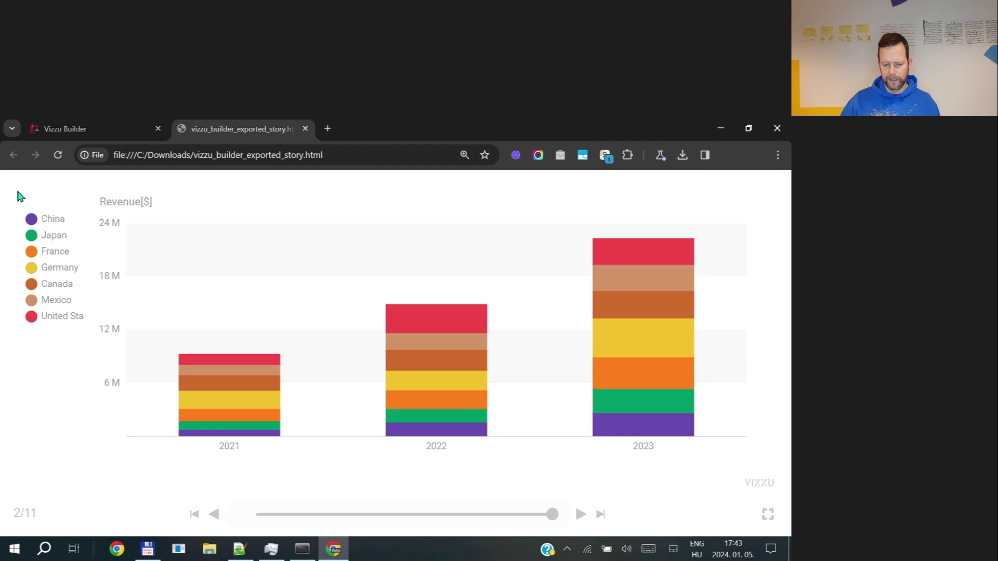
# Step: Back in Vizzu Builder, add Country as a second chart category and update the charts
pyautogui.click(78, 126)
pyautogui.scroll(10, 25, 358)
pyautogui.scroll(-7, 27, 363)
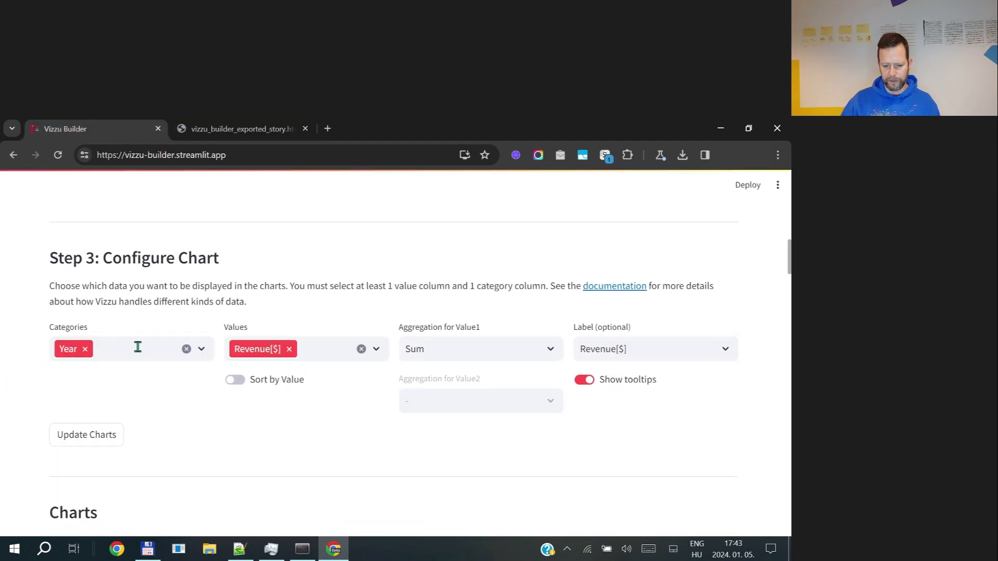
pyautogui.click(137, 346)
pyautogui.click(89, 422)
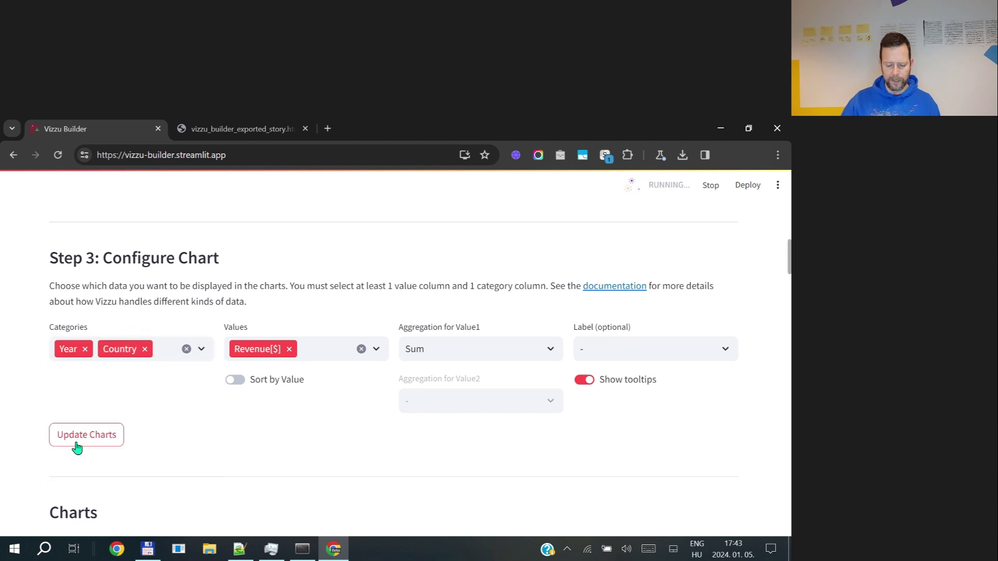
# Step: Add the Stacked Column Chart, the Grouped Column Chart and the Grouped Column Chart V2 to the story
pyautogui.scroll(-4, 24, 428)
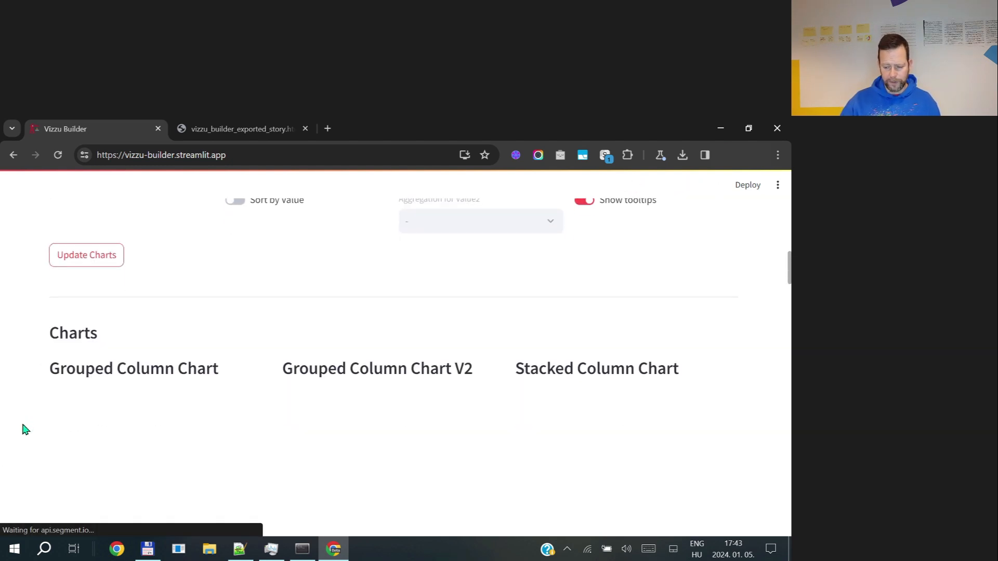
pyautogui.scroll(-1, 23, 429)
pyautogui.scroll(-1, 23, 429)
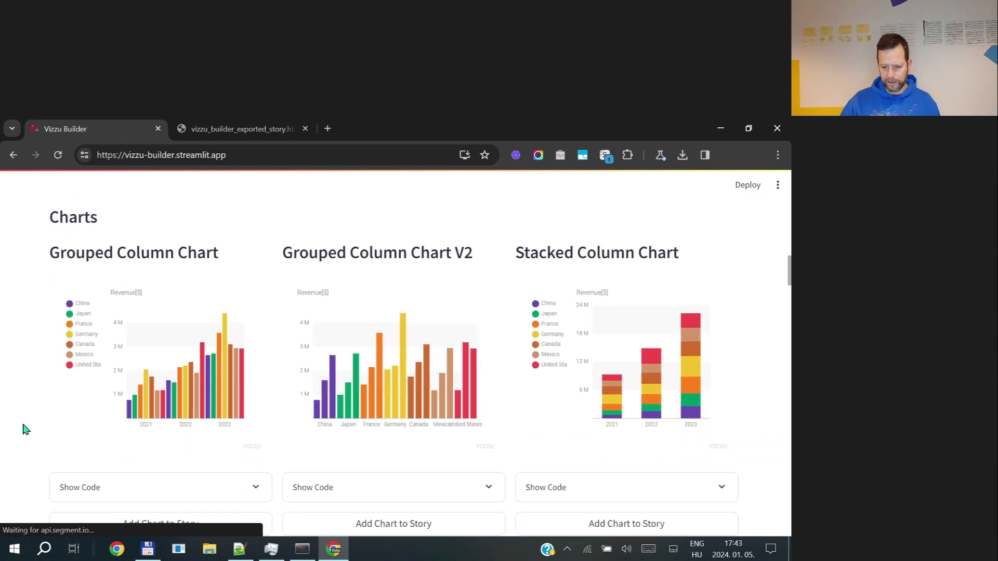
pyautogui.scroll(-1, 23, 429)
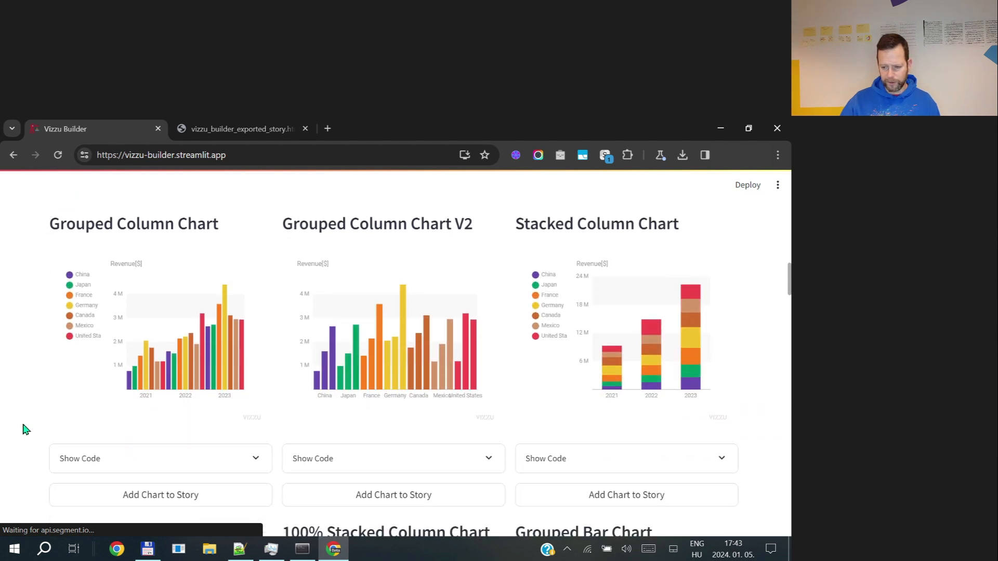
pyautogui.click(633, 495)
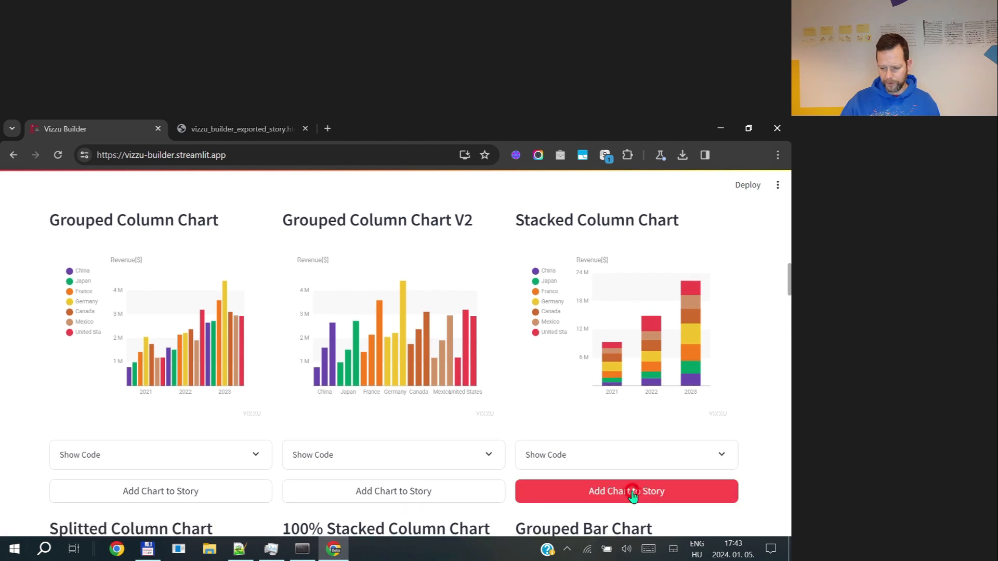
pyautogui.click(162, 493)
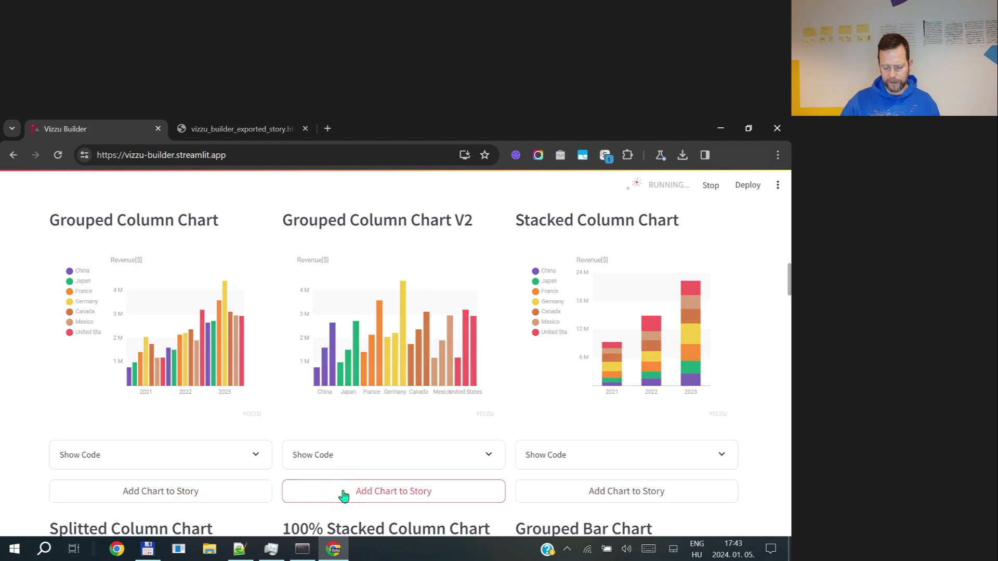
# Step: Add the 100% Stacked Column Chart to the story and check it in the story preview
pyautogui.scroll(-6, 116, 485)
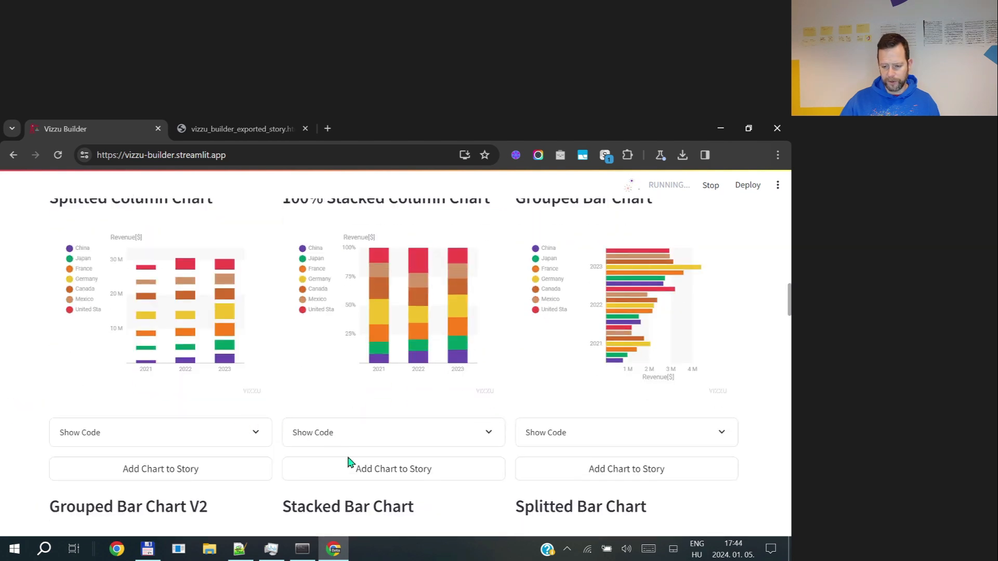
pyautogui.click(368, 472)
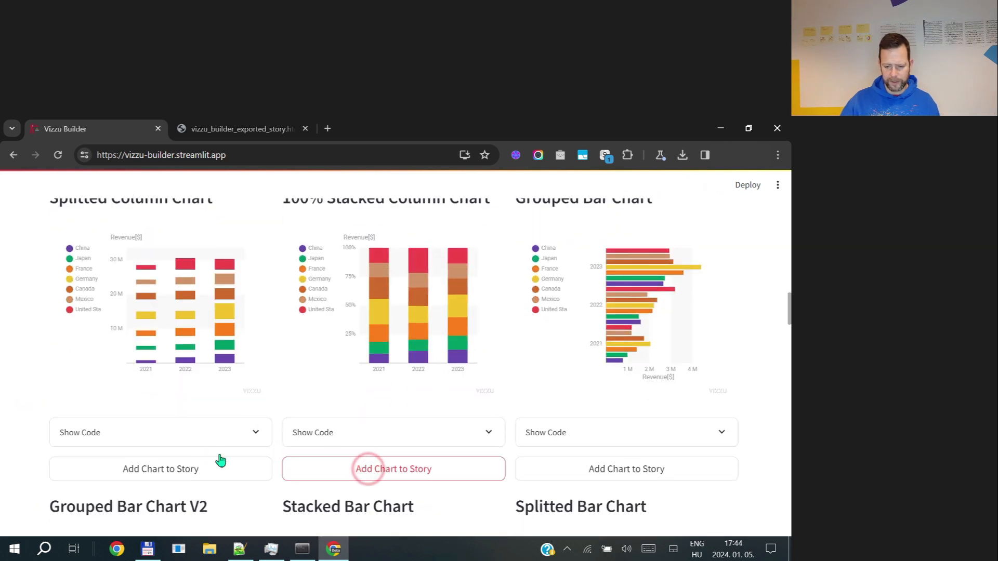
pyautogui.scroll(-20, 52, 443)
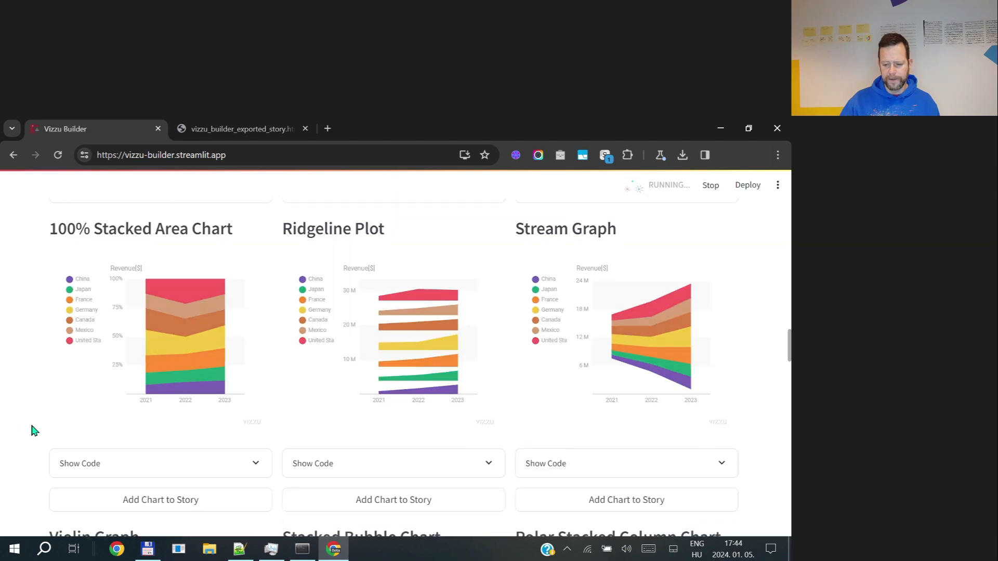
pyautogui.scroll(-17, 33, 429)
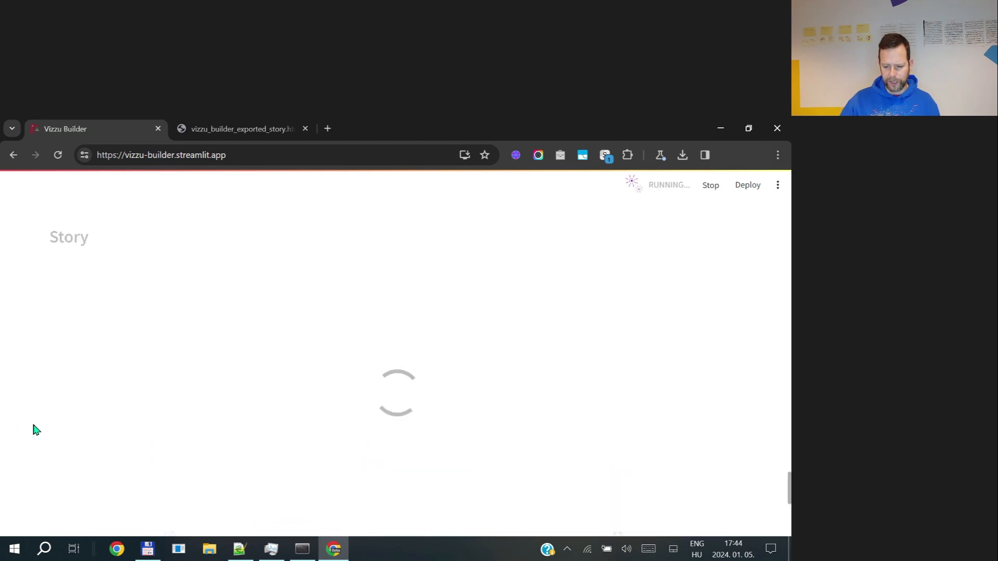
pyautogui.scroll(-1, 34, 430)
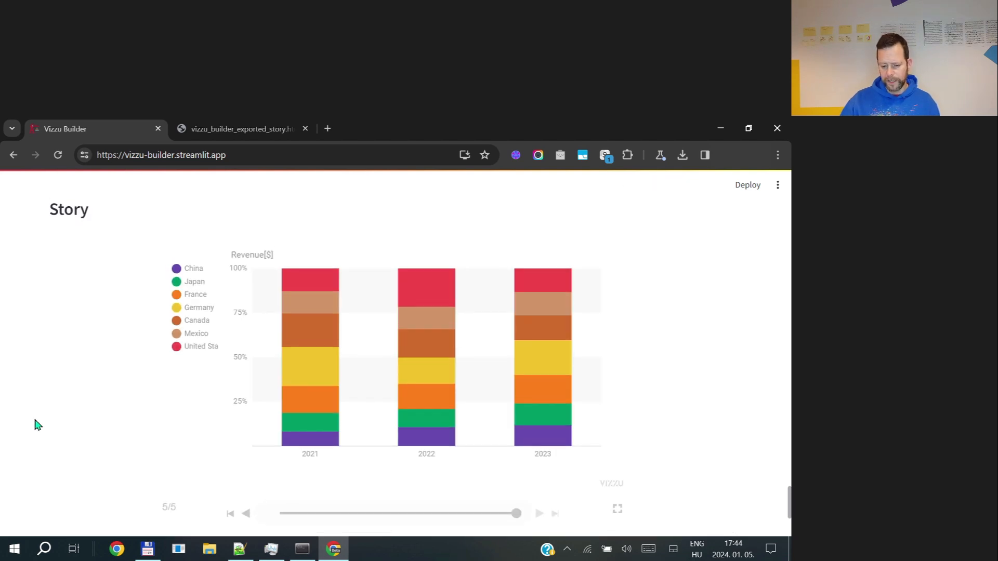
pyautogui.scroll(-1, 35, 427)
pyautogui.scroll(1, 35, 425)
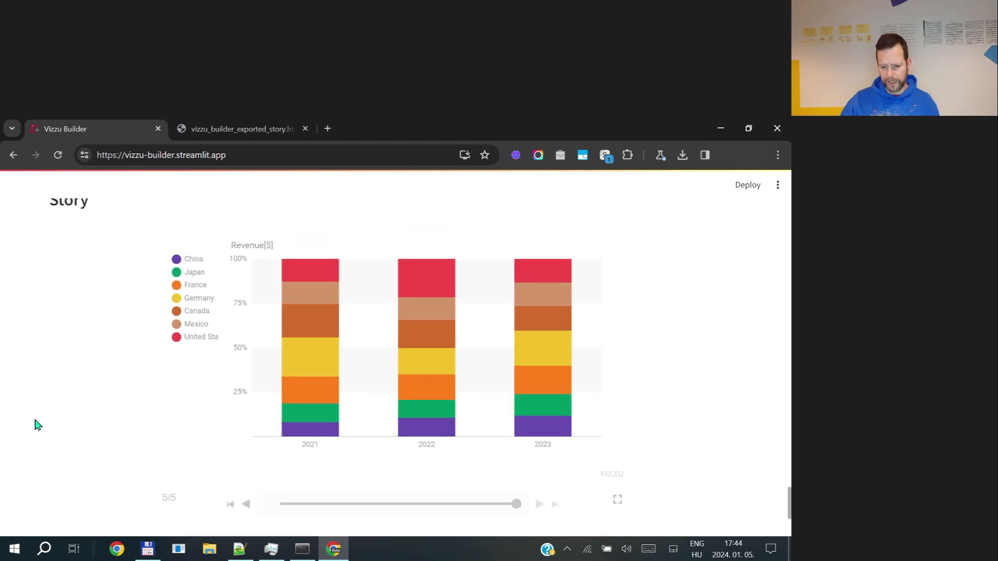
# Step: Delete the last slide from the story
pyautogui.scroll(-3, 36, 424)
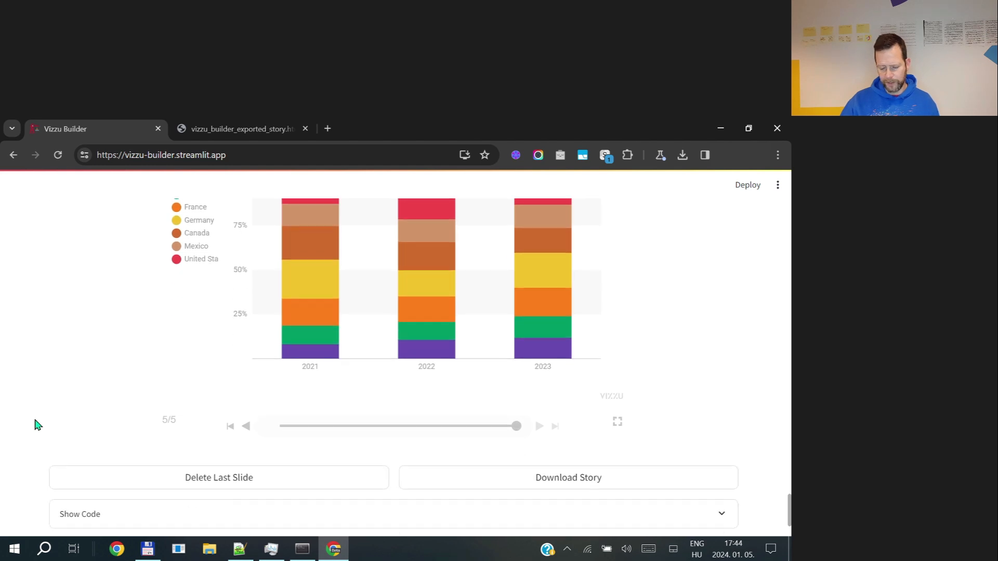
pyautogui.click(136, 430)
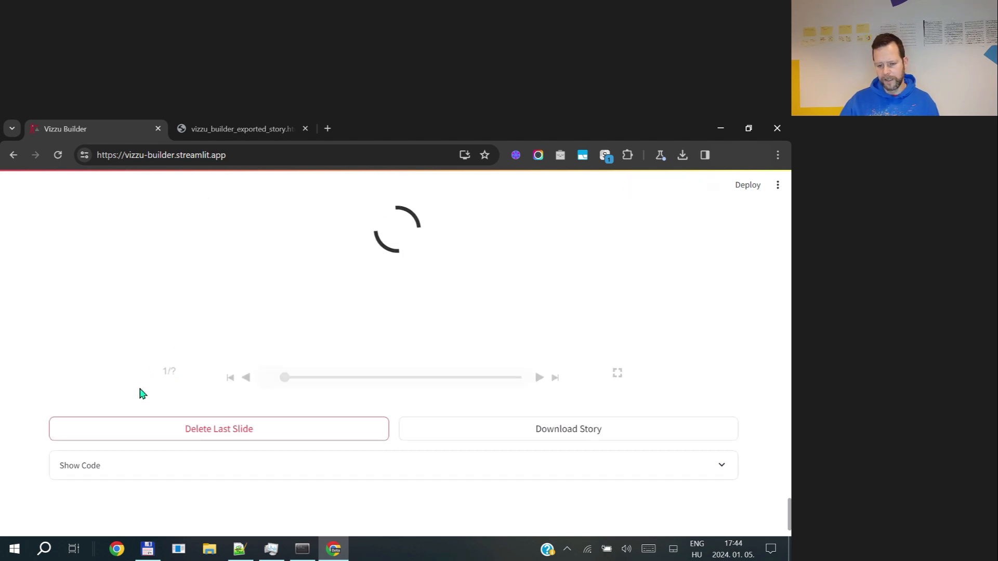
pyautogui.scroll(2, 164, 391)
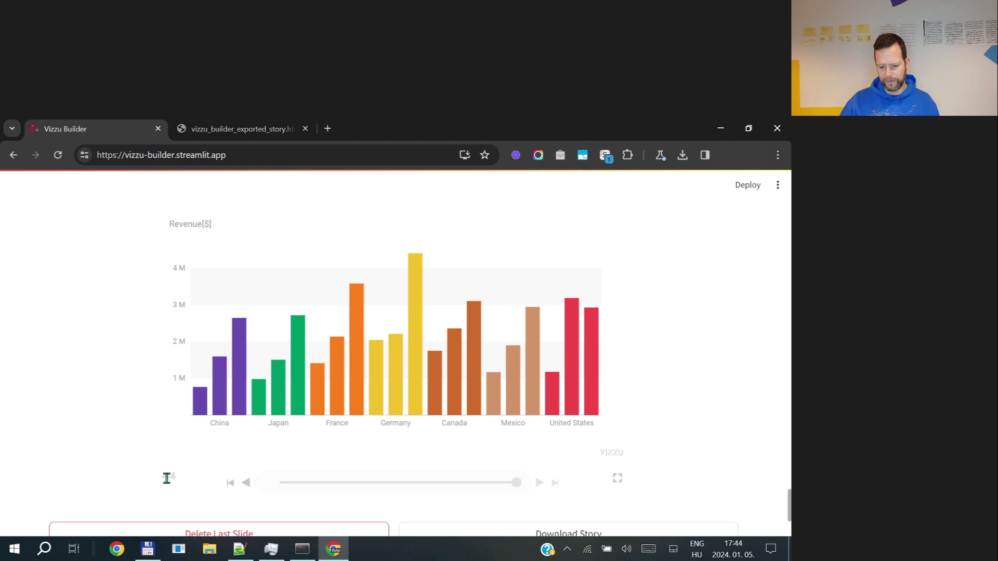
# Step: Switch to the exported story and advance through it to the fifth slide
pyautogui.click(227, 130)
pyautogui.click(585, 514)
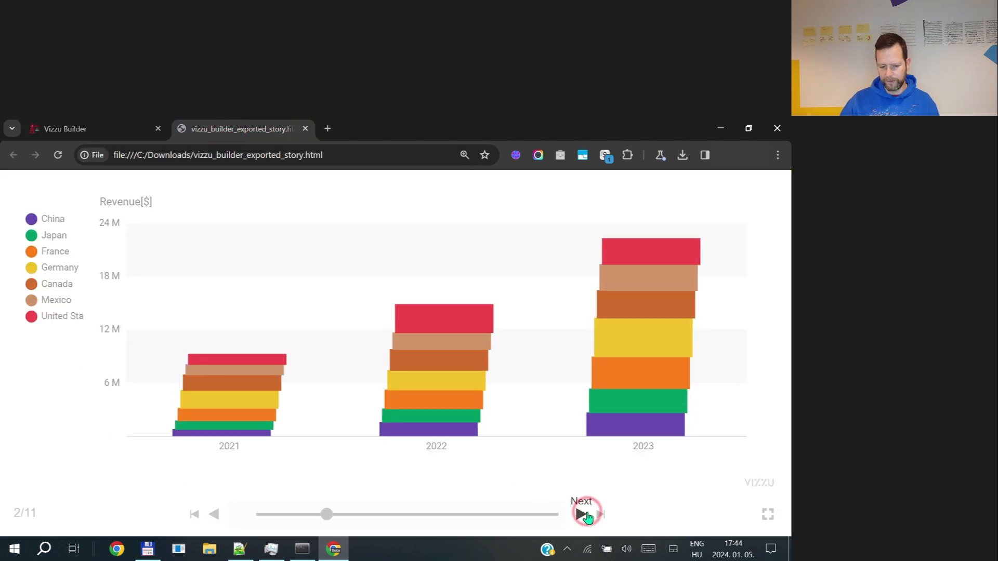
pyautogui.click(587, 518)
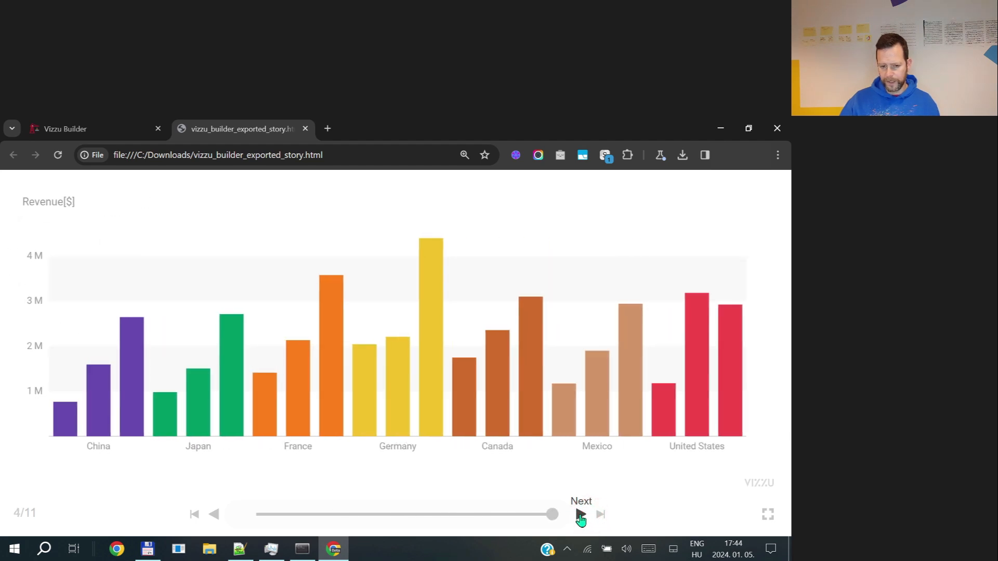
pyautogui.click(581, 515)
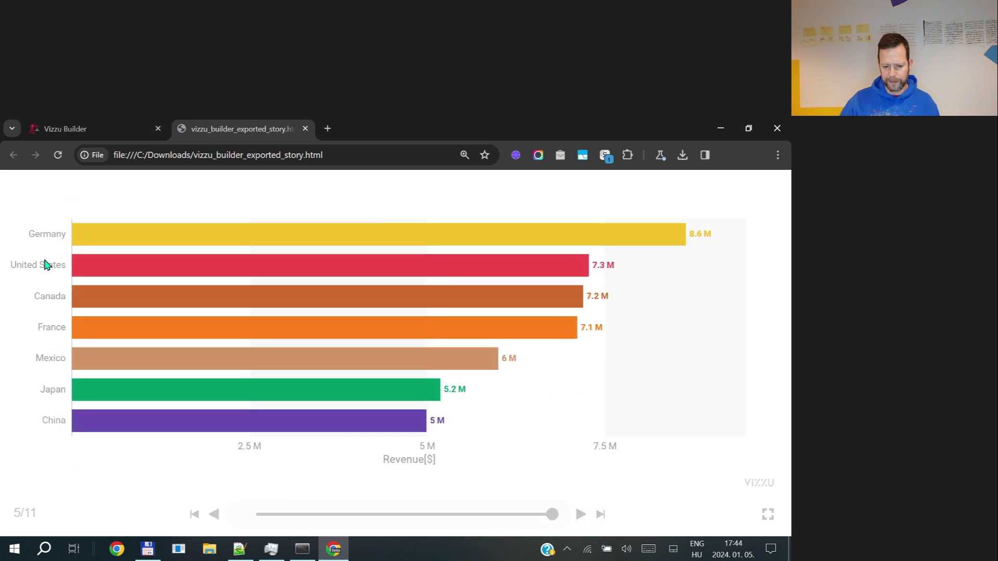
# Step: Back in Vizzu Builder, remove Year from the chart categories and update the charts
pyautogui.click(86, 127)
pyautogui.scroll(-15, 85, 401)
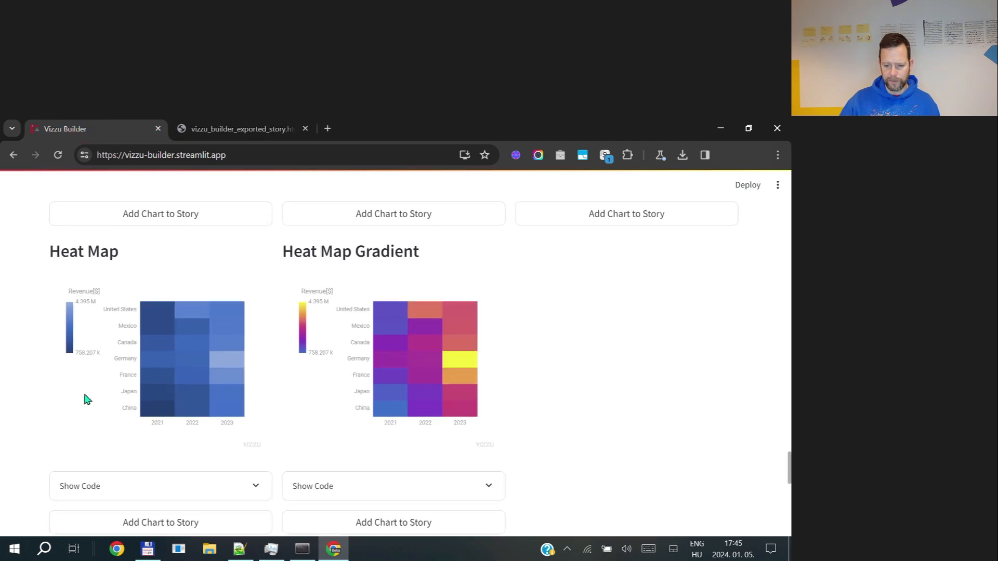
pyautogui.scroll(15, 87, 401)
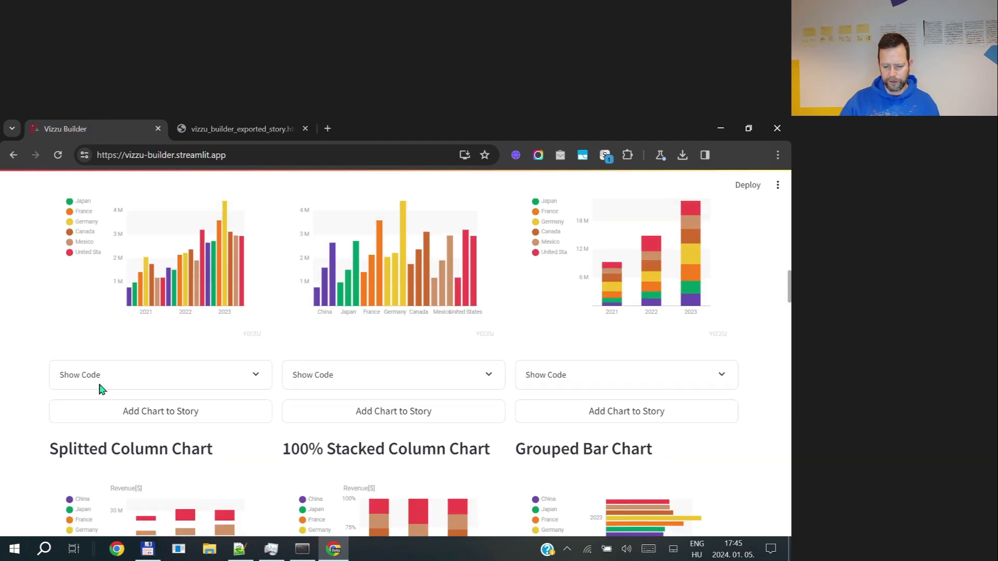
pyautogui.scroll(3, 102, 391)
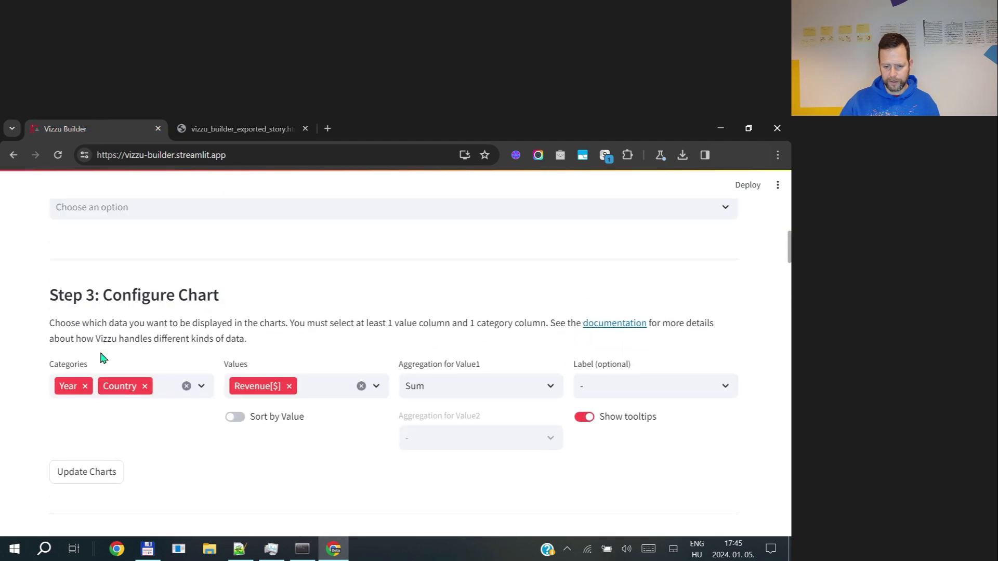
pyautogui.click(85, 388)
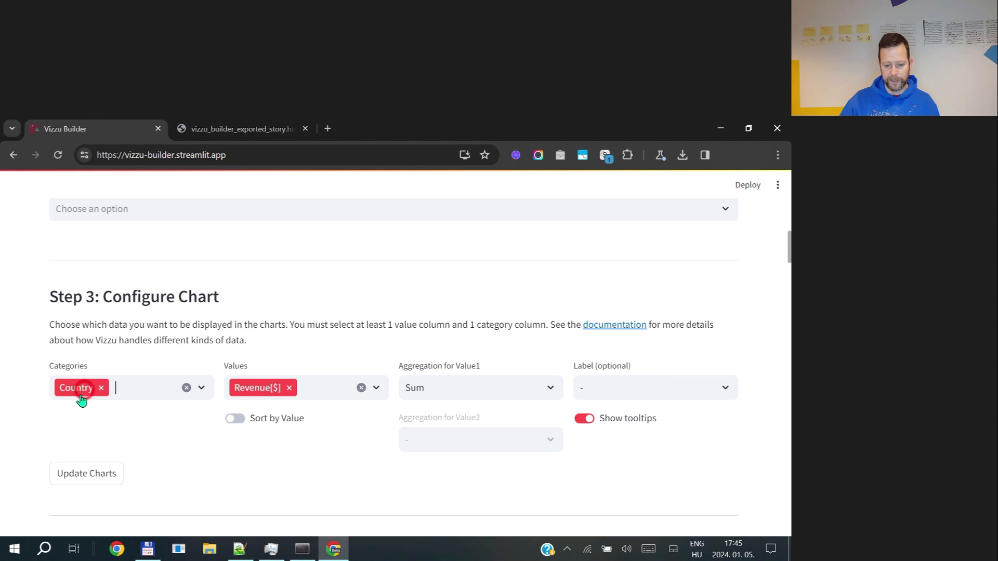
pyautogui.click(82, 478)
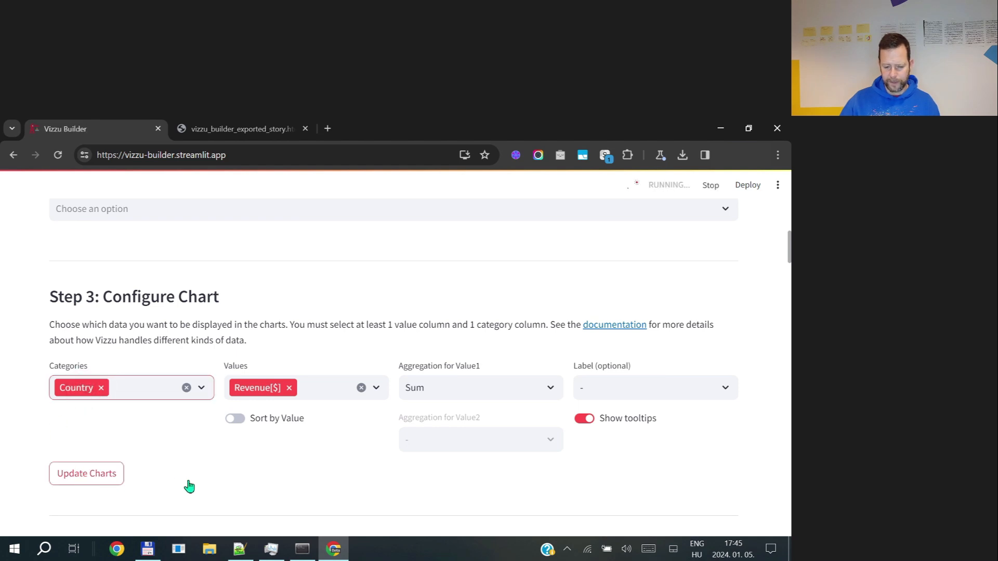
# Step: Set the chart label to Revenue[$] and update the charts
pyautogui.click(717, 388)
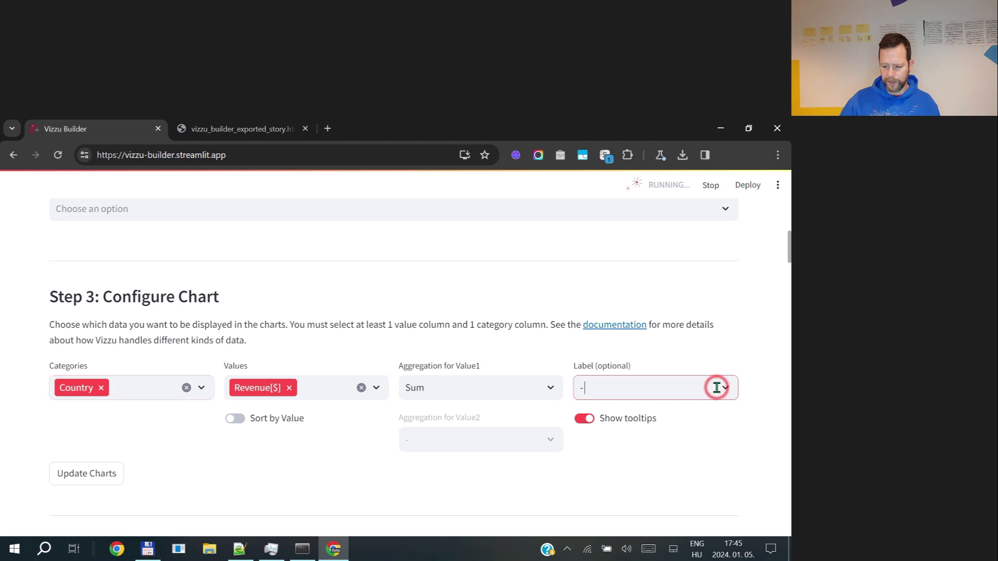
pyautogui.click(613, 464)
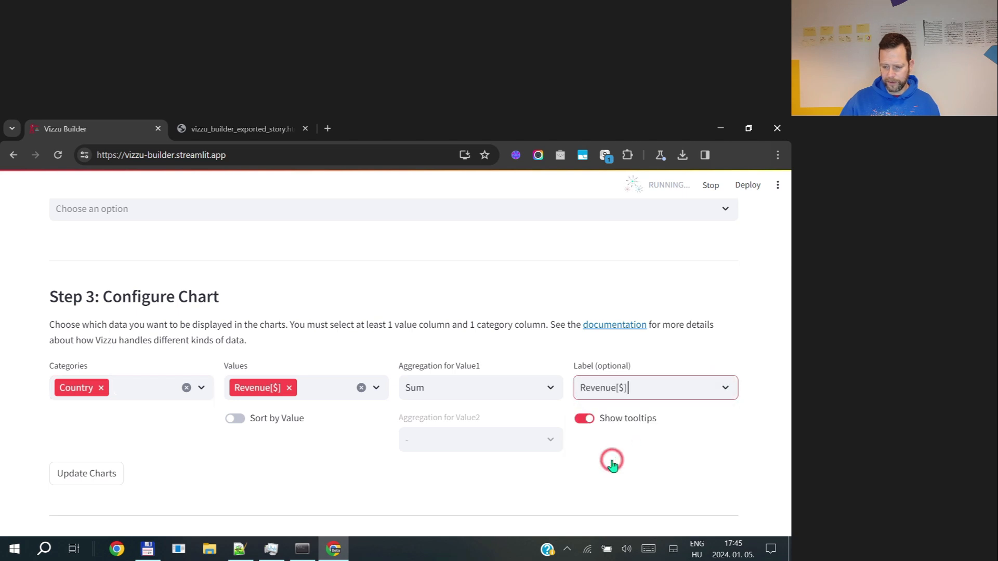
pyautogui.click(161, 487)
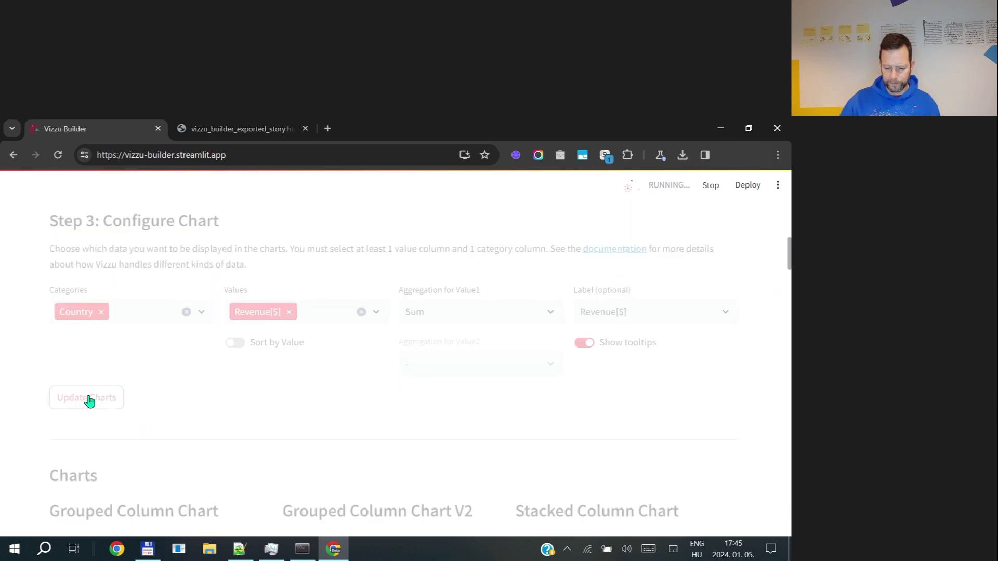
pyautogui.click(89, 400)
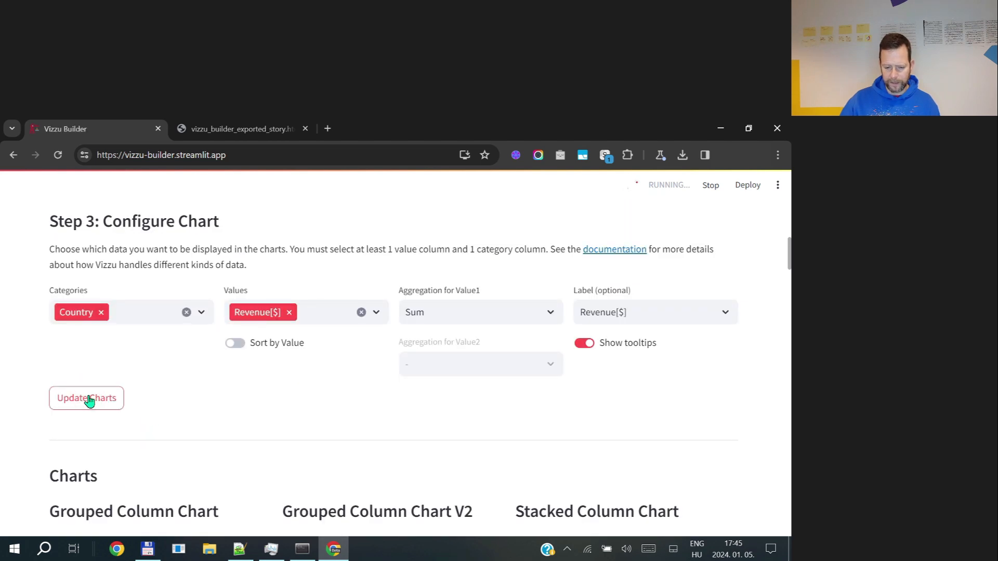
# Step: Compare the newly generated charts with the fifth slide of the exported story
pyautogui.scroll(-3, 34, 402)
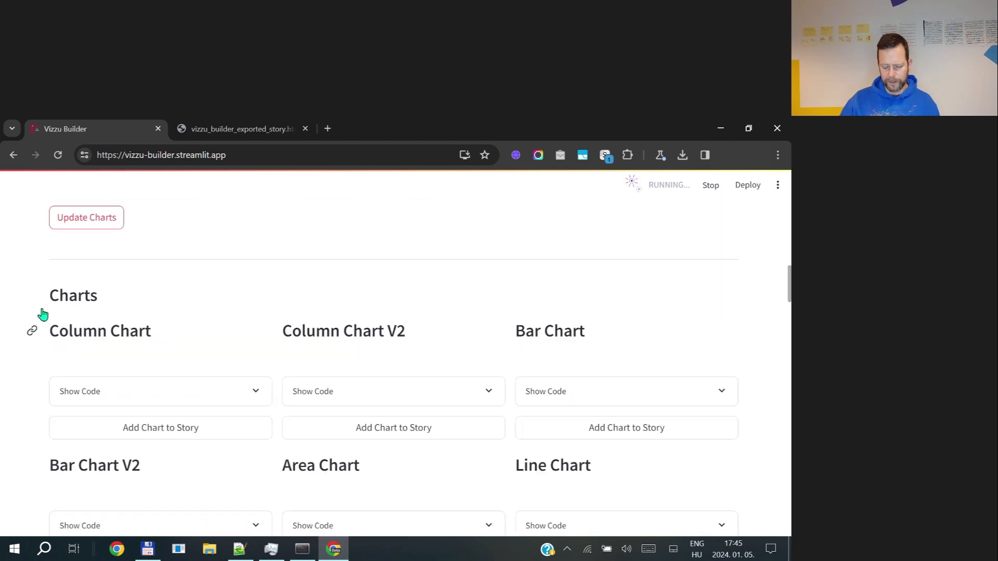
pyautogui.click(210, 130)
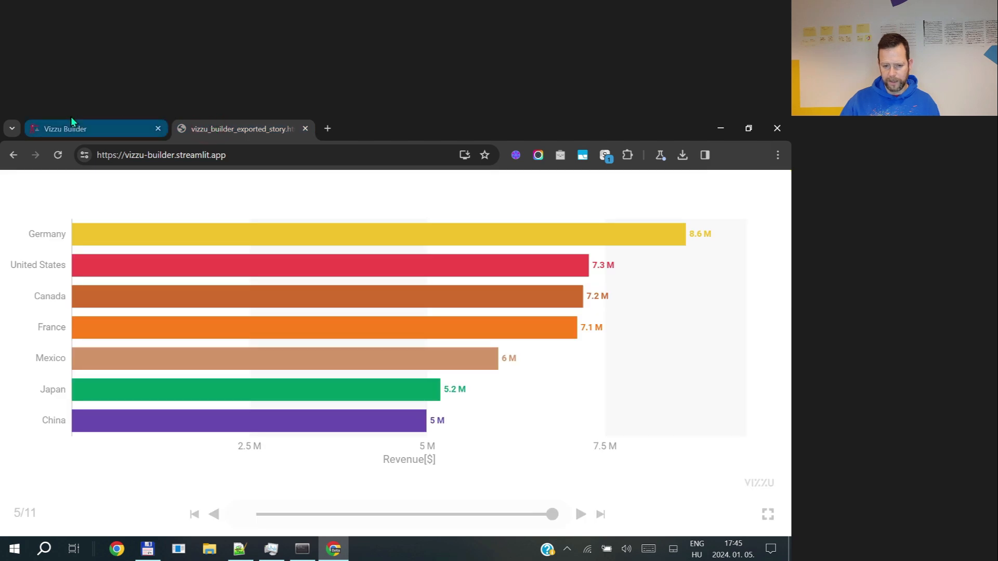
pyautogui.click(73, 129)
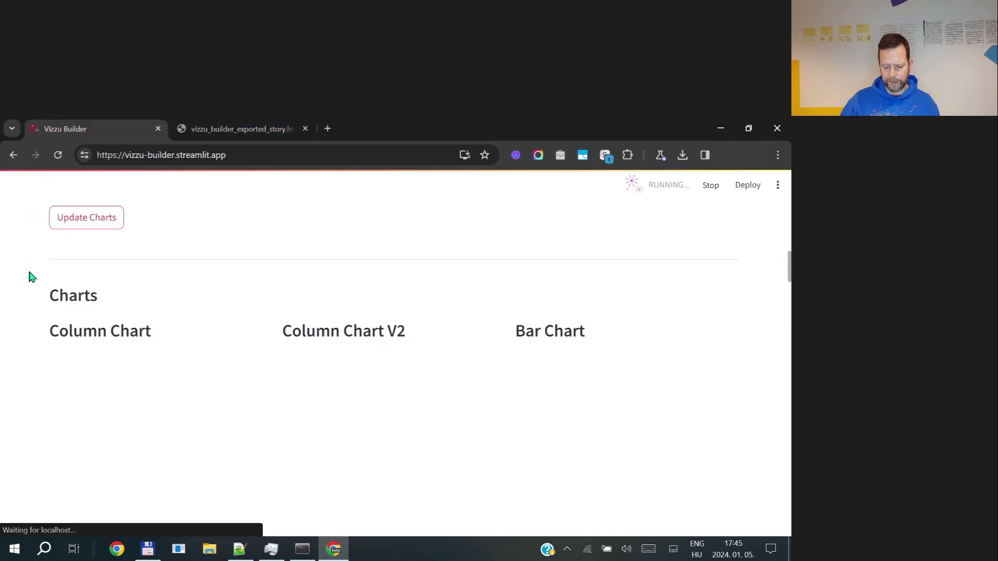
pyautogui.scroll(-8, 42, 322)
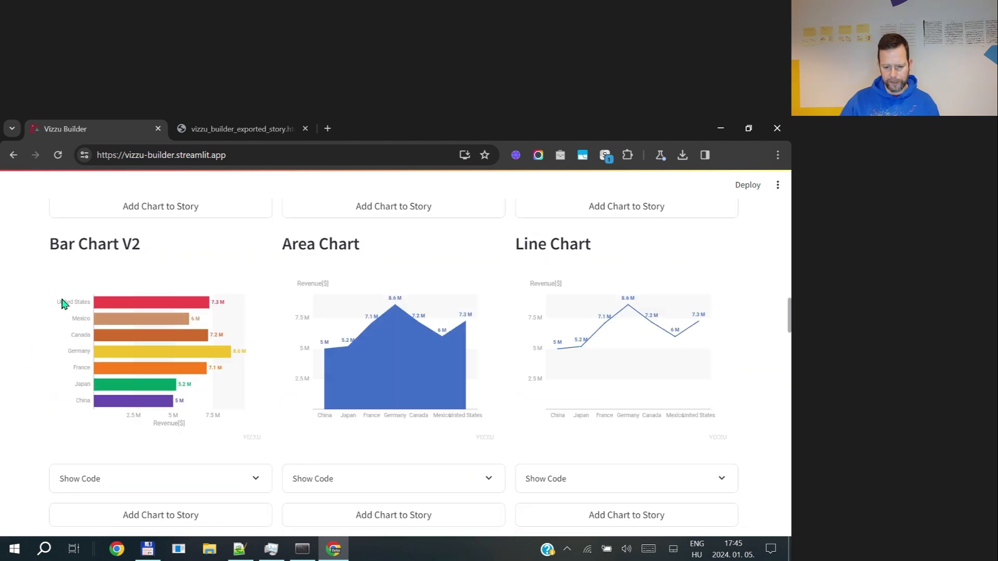
pyautogui.scroll(8, 78, 406)
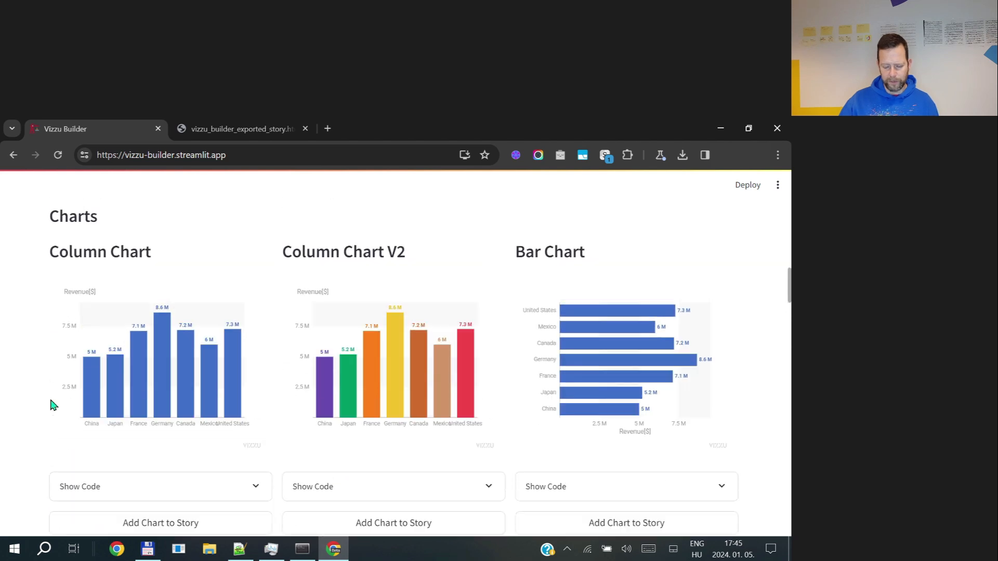
pyautogui.click(210, 125)
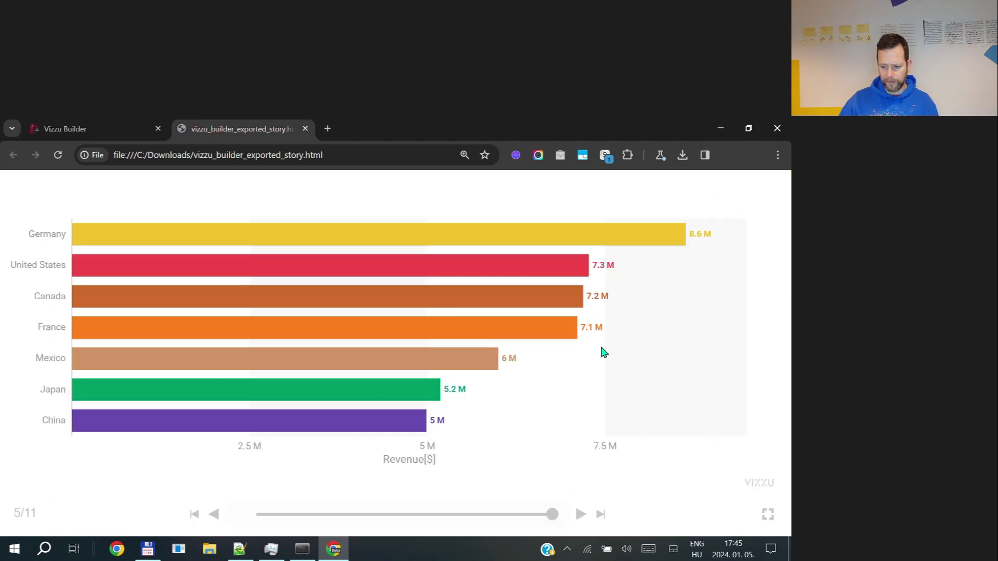
# Step: Back in Vizzu Builder, enable sorting by value and update the charts
pyautogui.click(100, 126)
pyautogui.scroll(5, 156, 321)
pyautogui.click(234, 431)
pyautogui.click(72, 399)
# Step: Add the Bar Chart V2 to the story
pyautogui.scroll(-5, 25, 386)
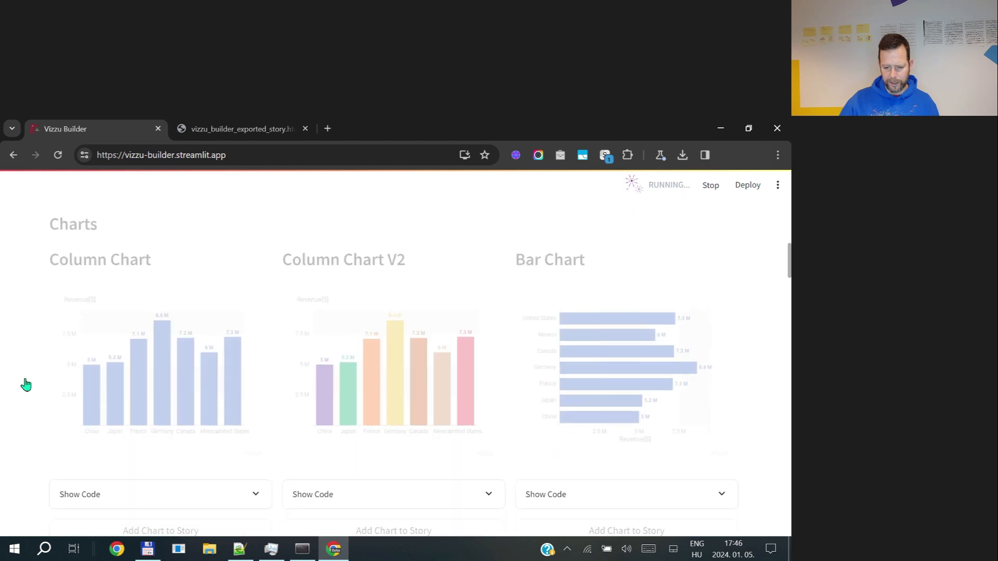
pyautogui.scroll(-5, 25, 385)
pyautogui.click(114, 496)
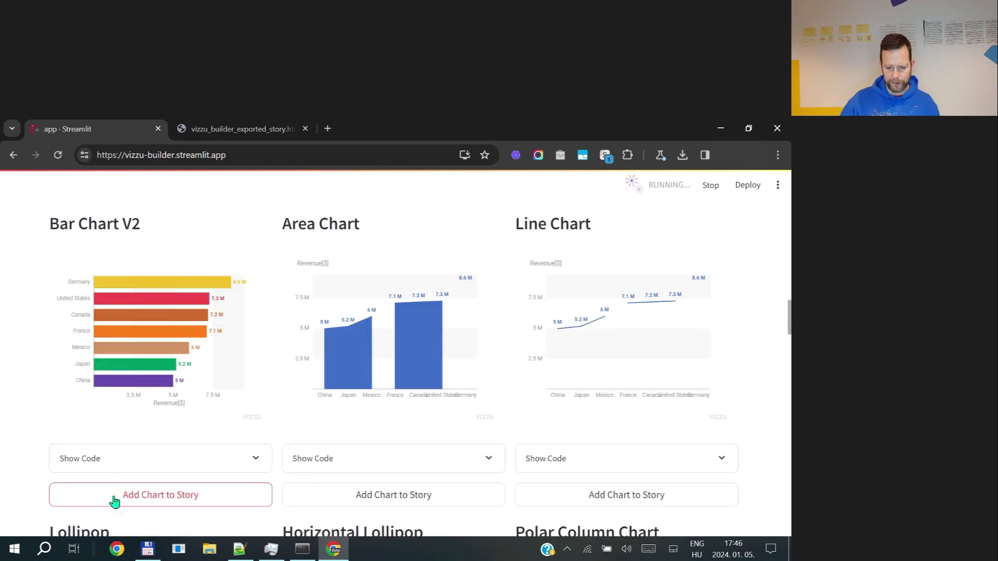
# Step: Check the added chart in the story preview, and view the sixth slide of the exported story
pyautogui.scroll(-15, 21, 434)
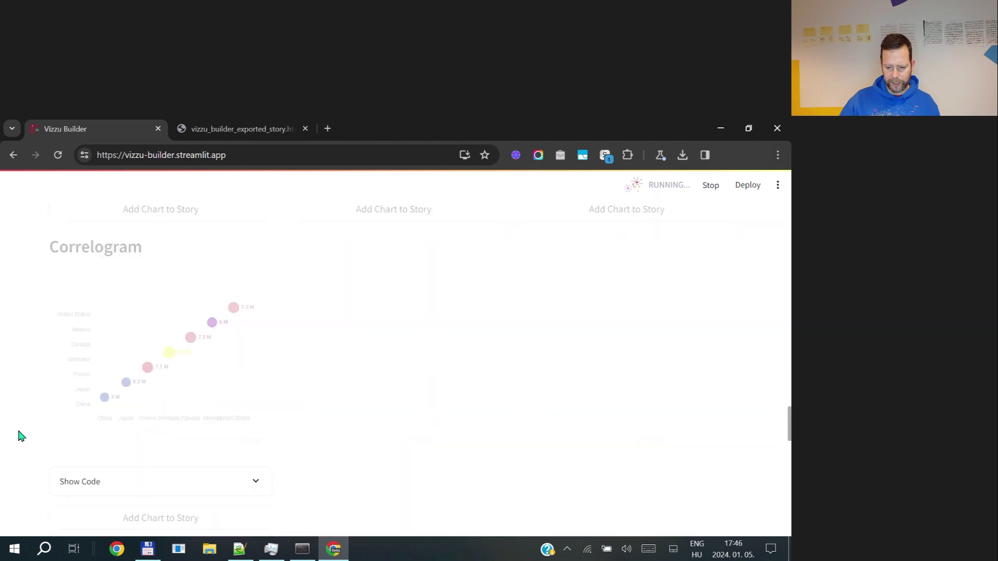
pyautogui.scroll(-10, 21, 435)
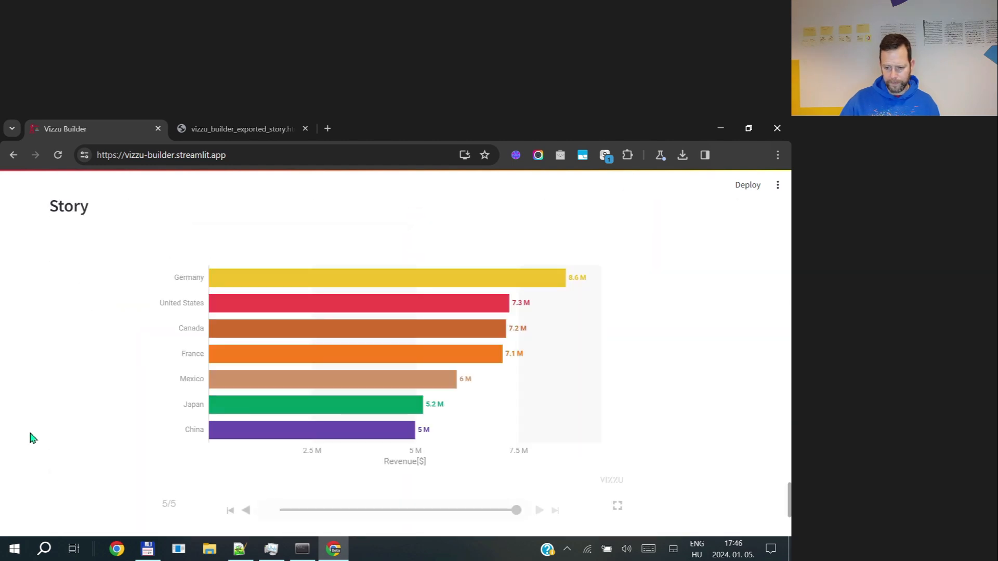
pyautogui.click(239, 130)
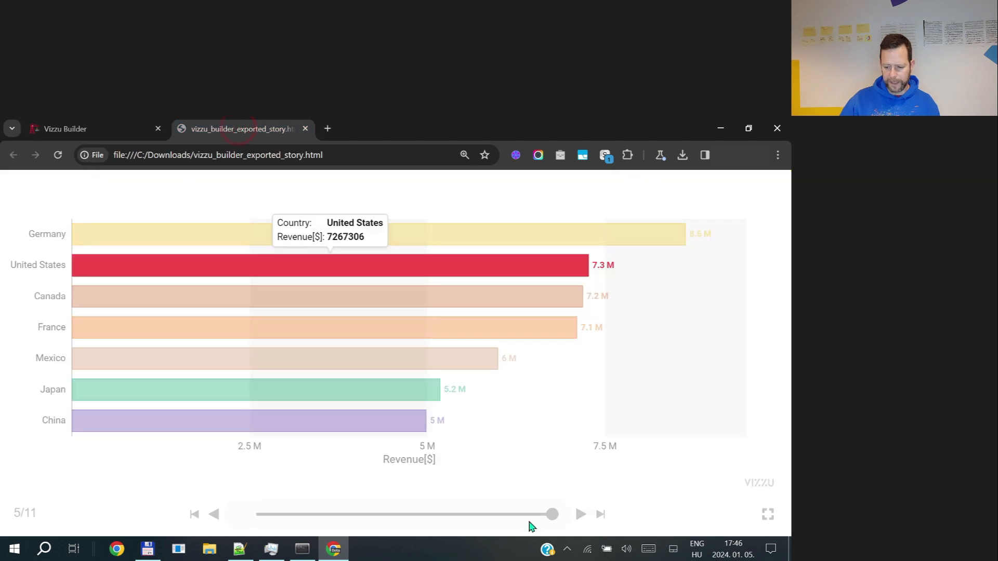
pyautogui.click(580, 516)
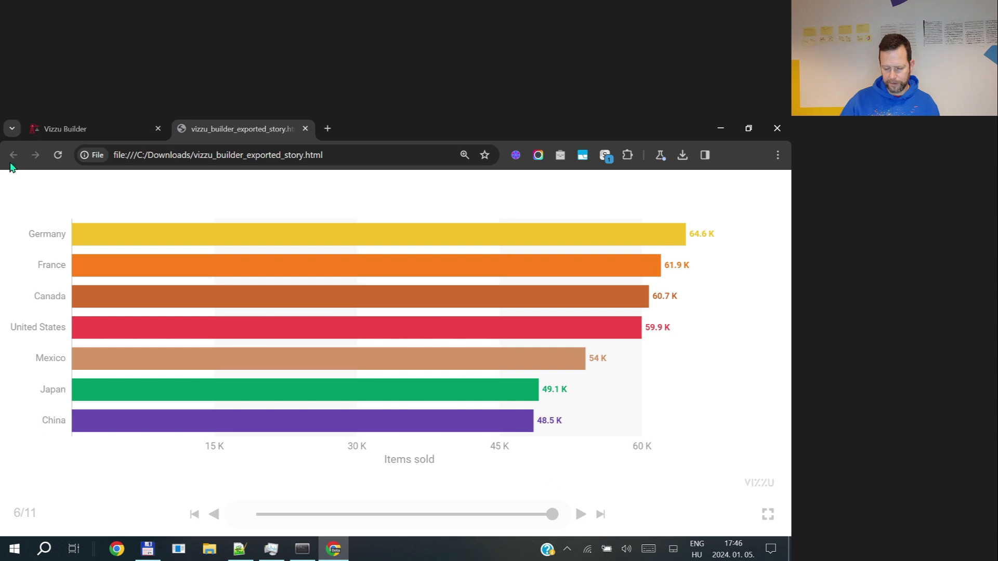
# Step: Back in Vizzu Builder, replace the Revenue[$] value with Items sold, set the label to Items sold, and update the charts
pyautogui.click(68, 129)
pyautogui.scroll(10, 18, 411)
pyautogui.scroll(15, 18, 430)
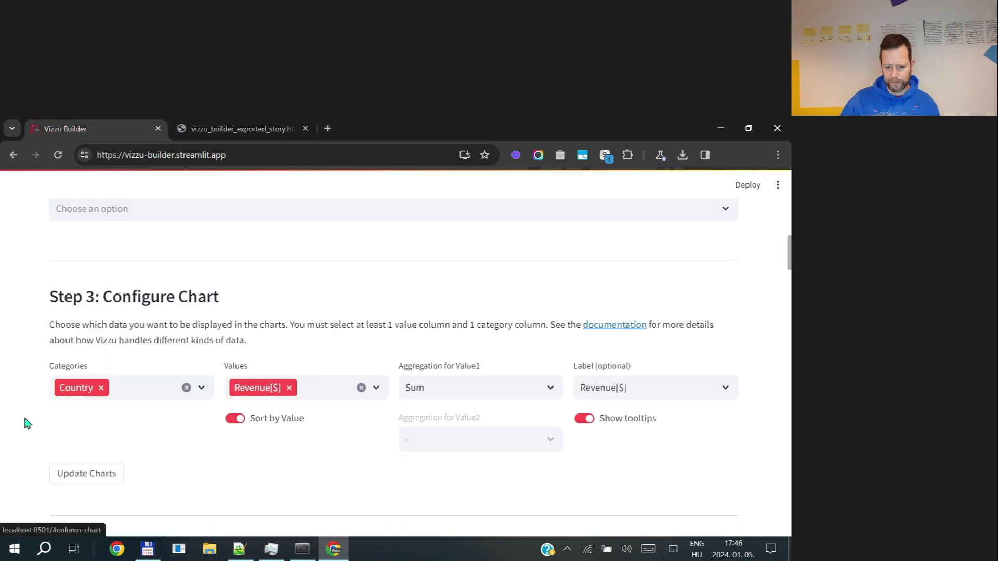
pyautogui.scroll(-3, 104, 390)
pyautogui.click(287, 253)
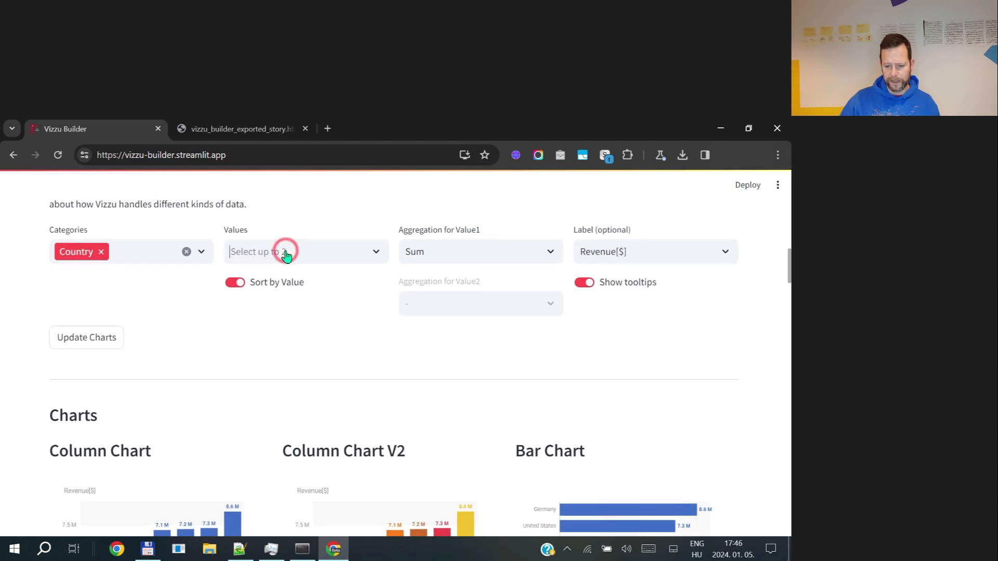
pyautogui.click(286, 251)
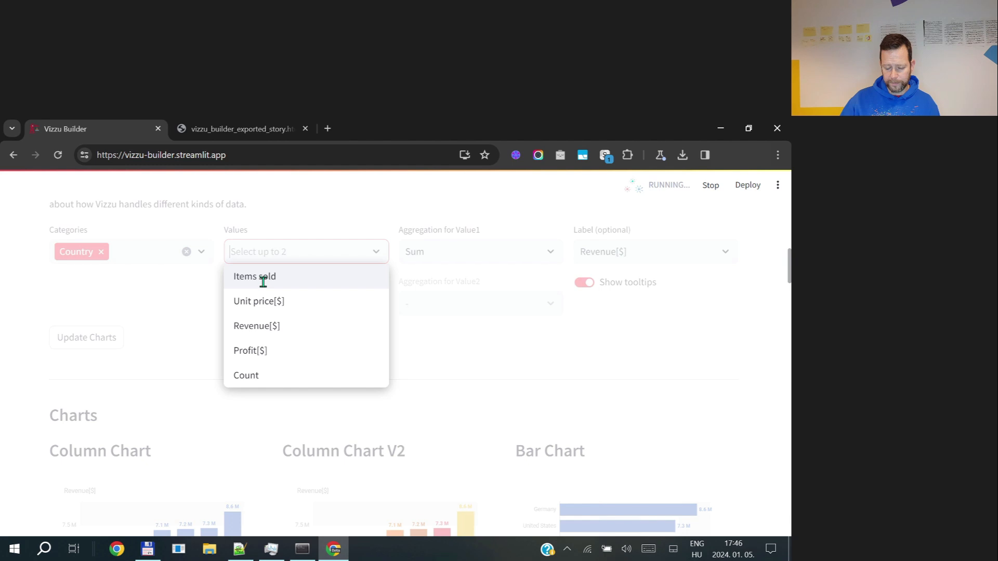
pyautogui.click(263, 280)
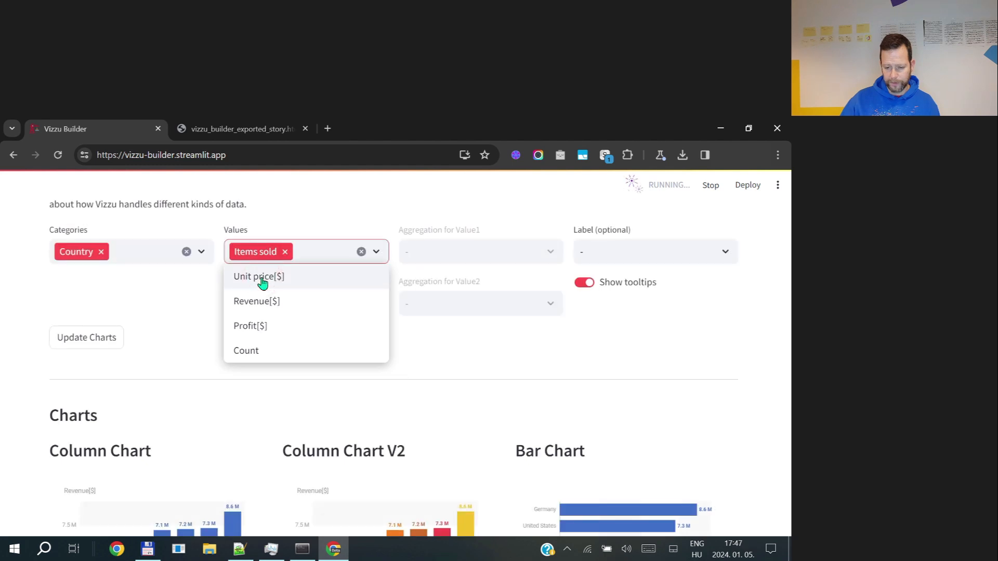
pyautogui.click(195, 355)
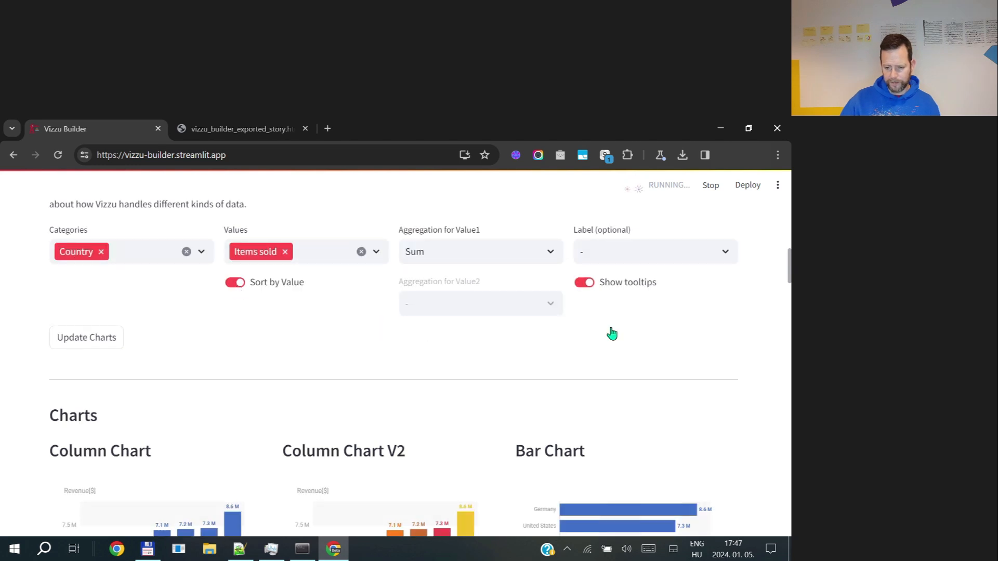
pyautogui.click(701, 253)
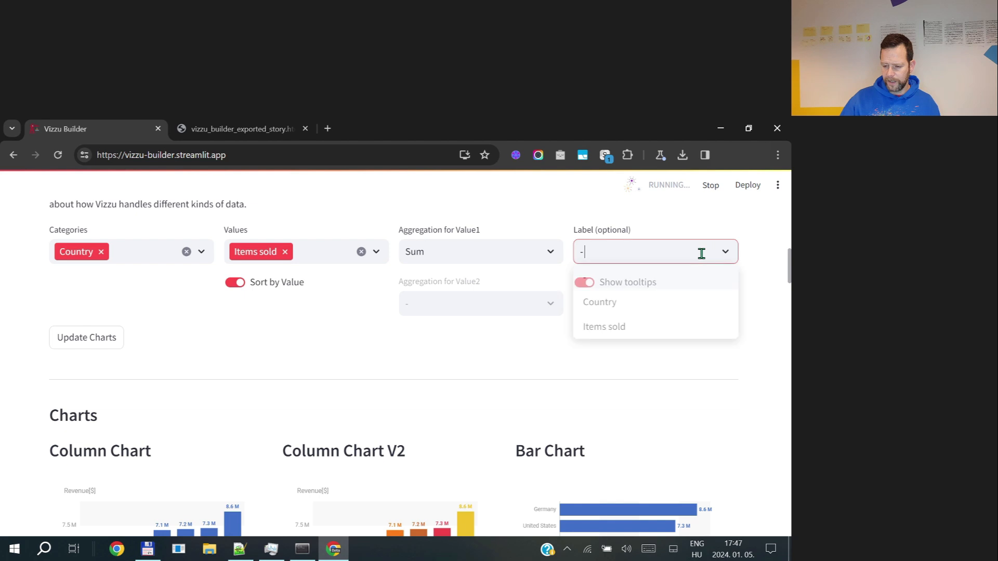
pyautogui.click(621, 330)
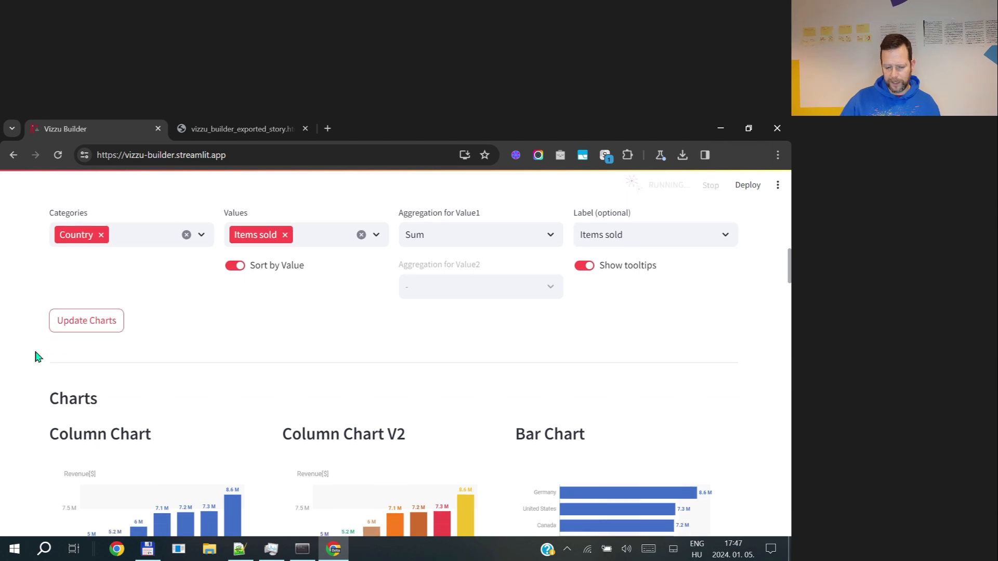
# Step: Add the Bar Chart V2 of items sold by country to the story
pyautogui.scroll(-5, 21, 358)
pyautogui.scroll(-4, 19, 360)
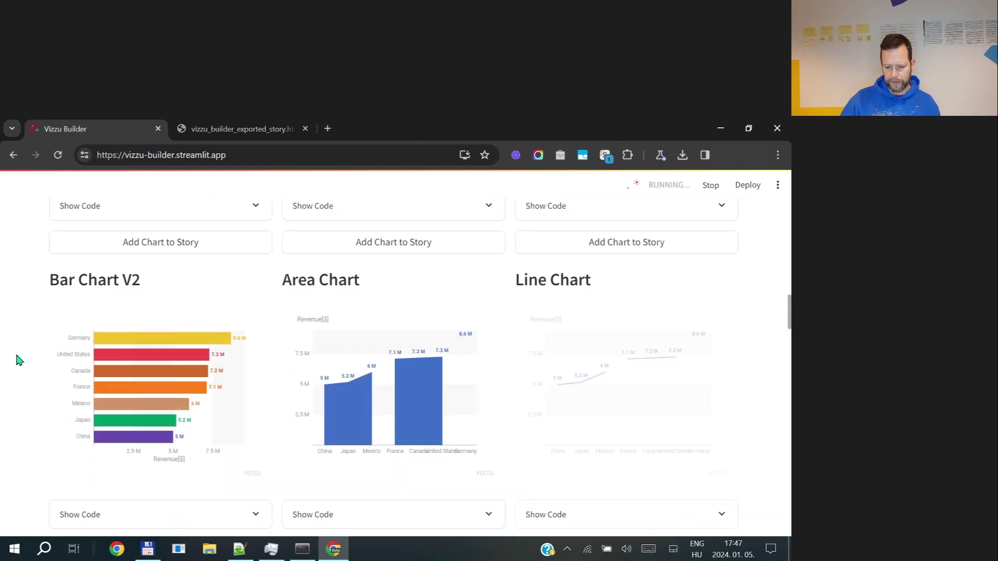
pyautogui.scroll(-1, 17, 359)
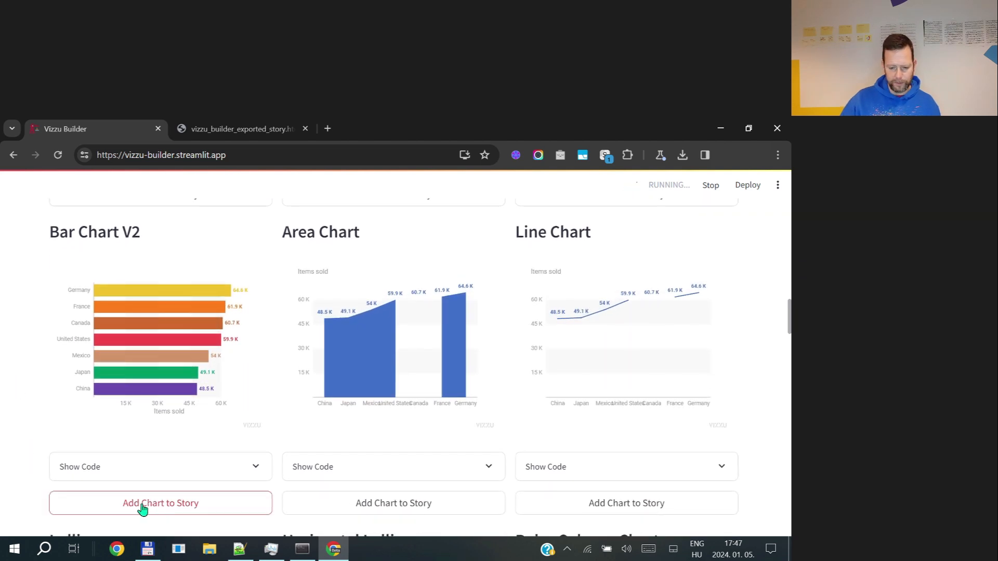
pyautogui.click(160, 508)
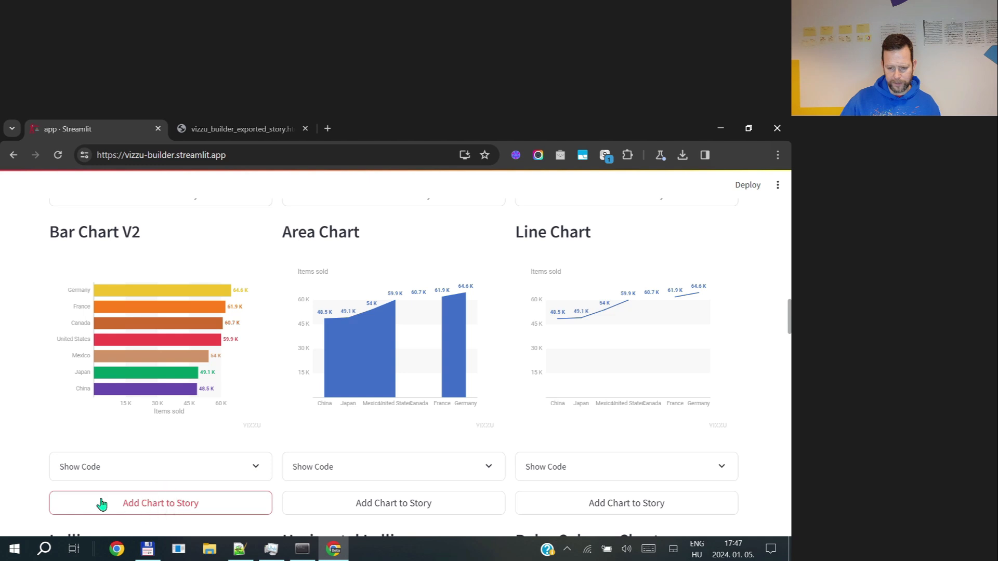
# Step: View the seventh slide of the exported story and replay its transition from the sixth slide
pyautogui.click(248, 128)
pyautogui.click(576, 515)
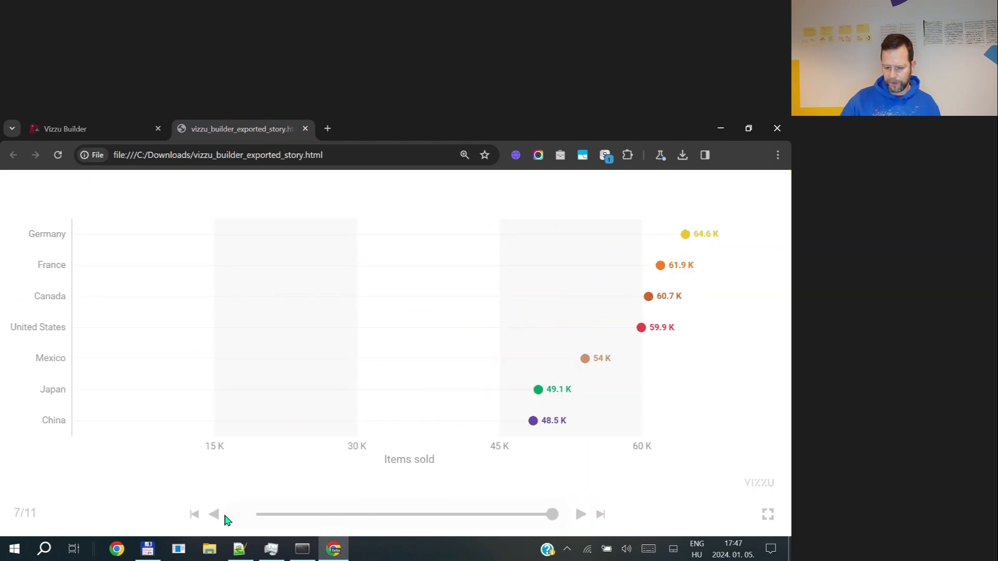
pyautogui.click(217, 514)
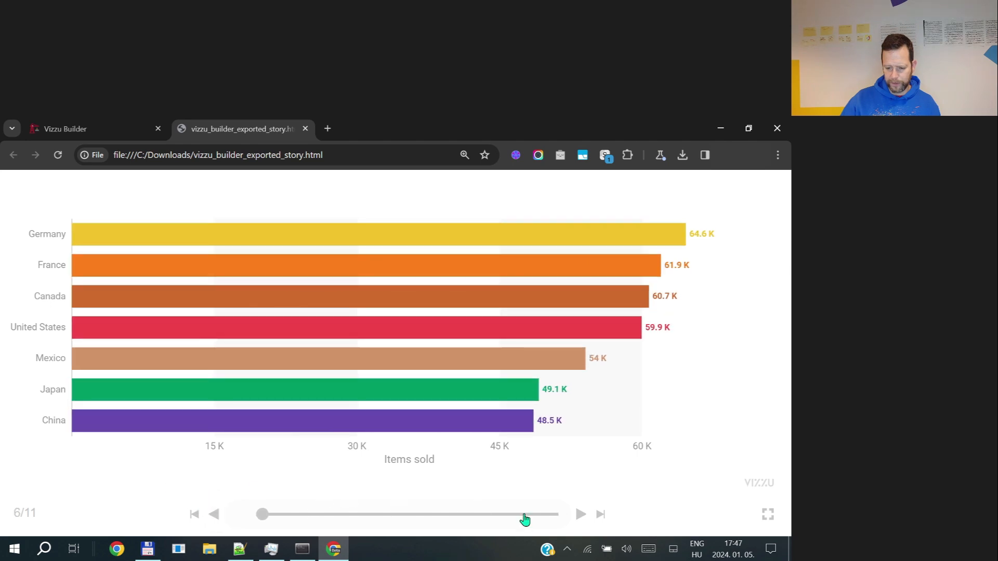
pyautogui.click(576, 515)
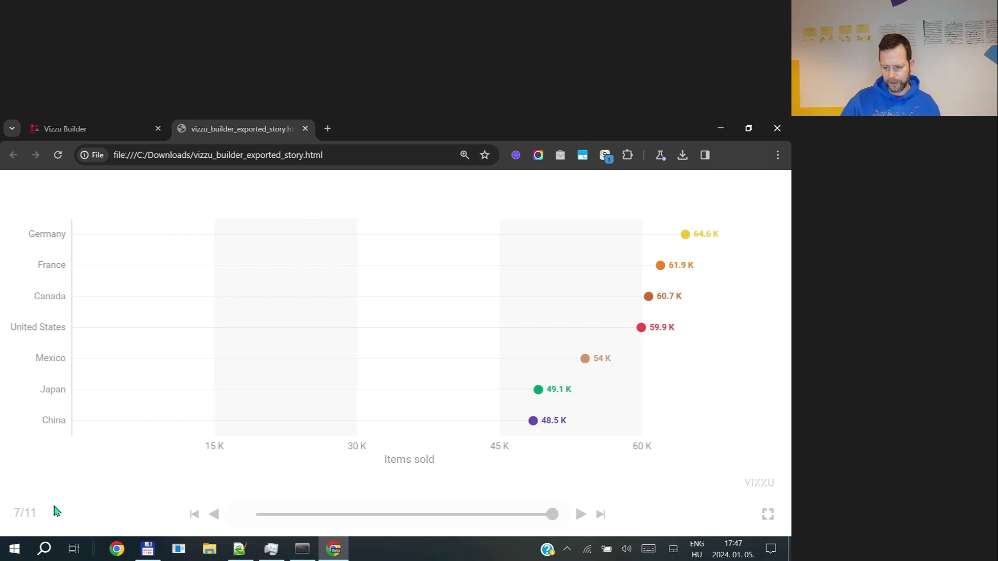
# Step: Back in Vizzu Builder, add the Horizontal Lollipop chart to the story
pyautogui.click(67, 124)
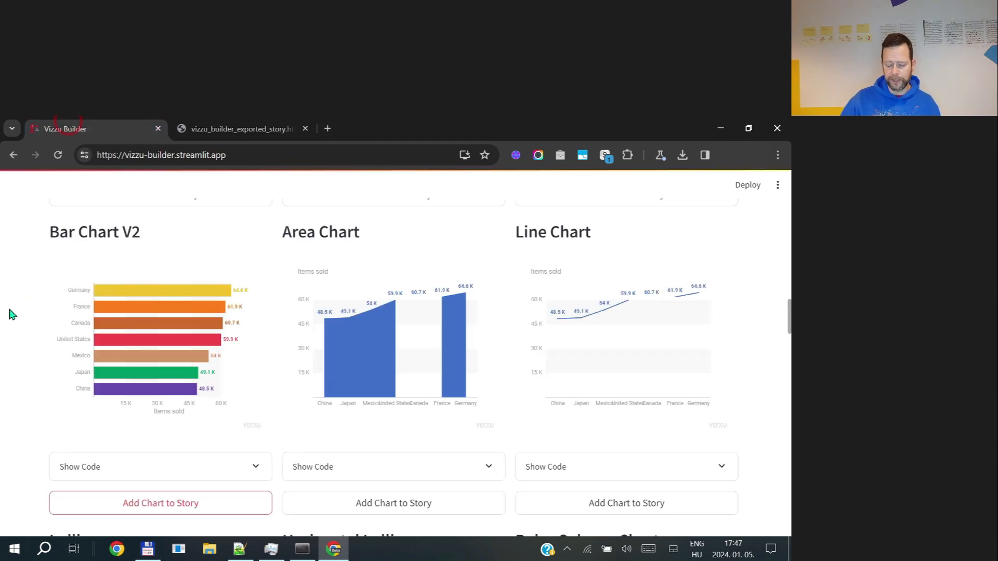
pyautogui.scroll(-2, 4, 355)
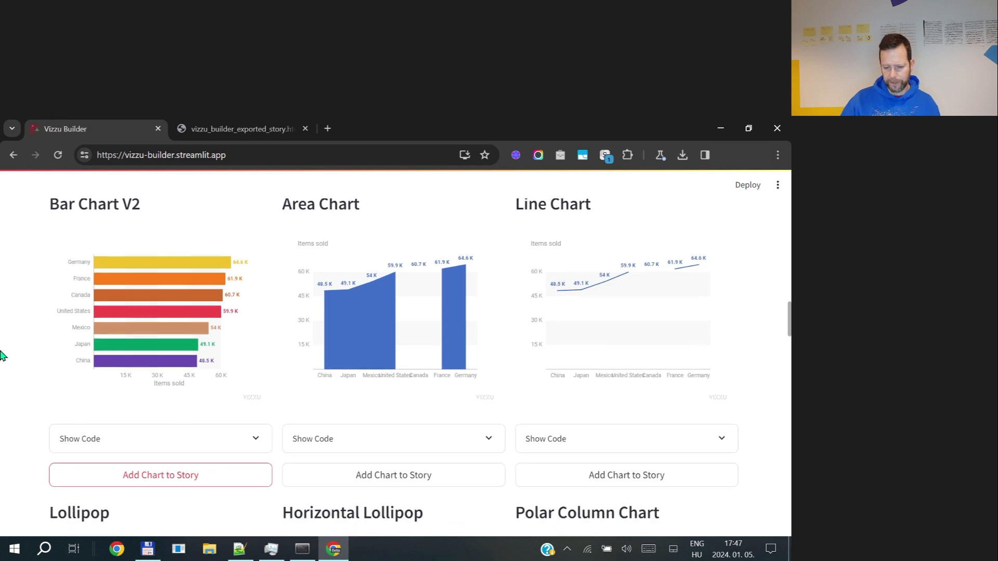
pyautogui.scroll(-5, 1, 355)
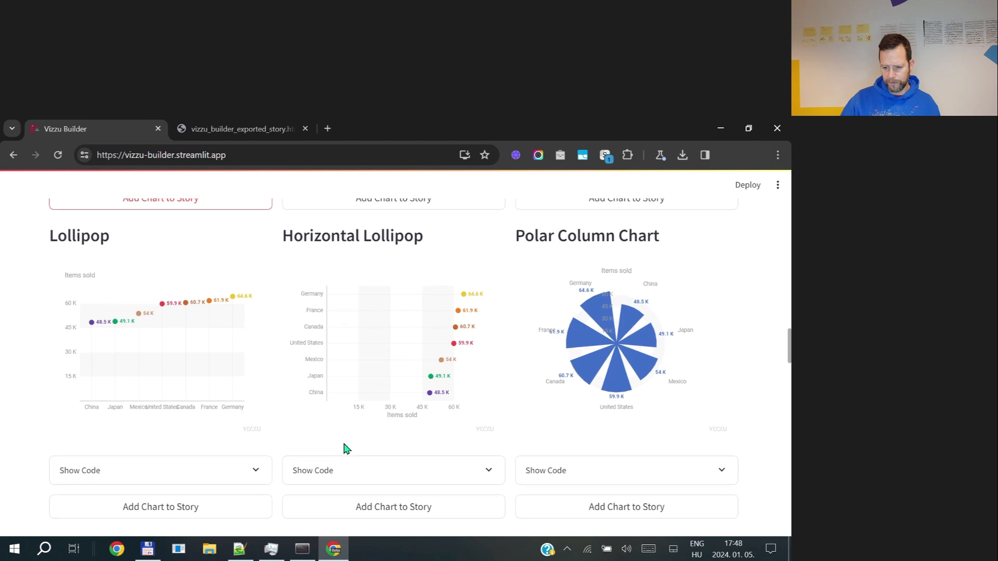
pyautogui.scroll(-1, 402, 442)
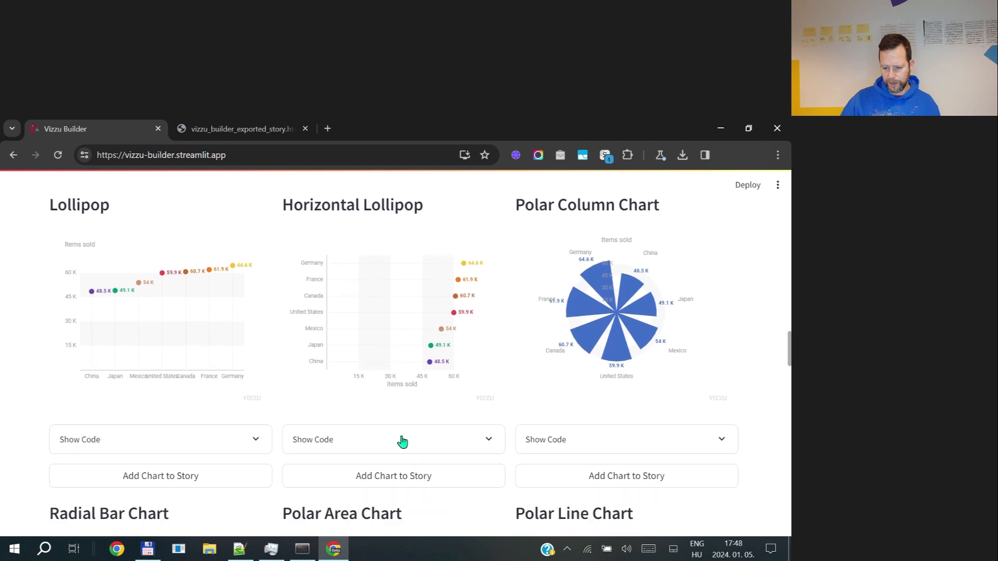
pyautogui.click(404, 479)
# Step: Replay the last transition in the story preview, and view the eighth slide of the exported story
pyautogui.scroll(-20, 9, 373)
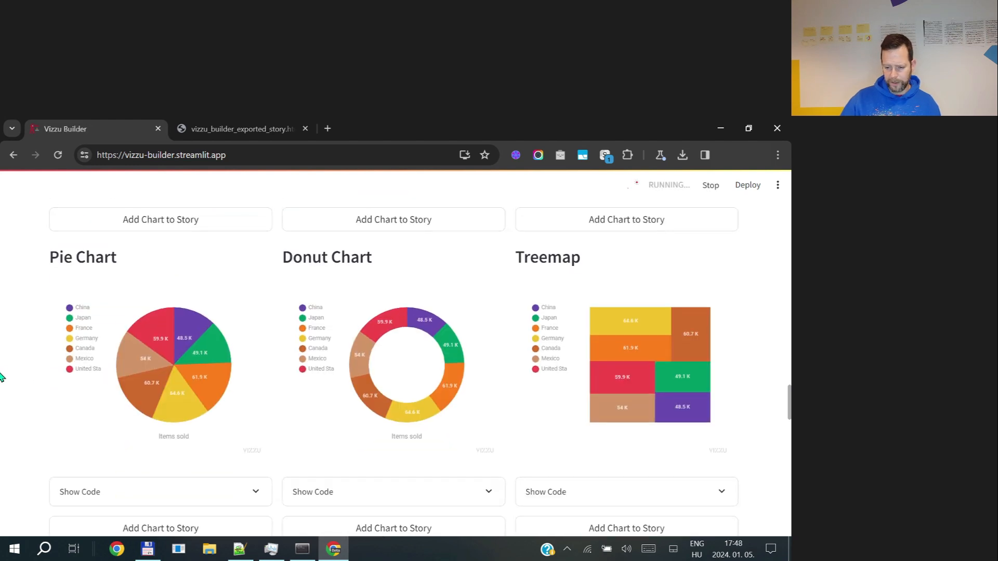
pyautogui.scroll(-10, 9, 372)
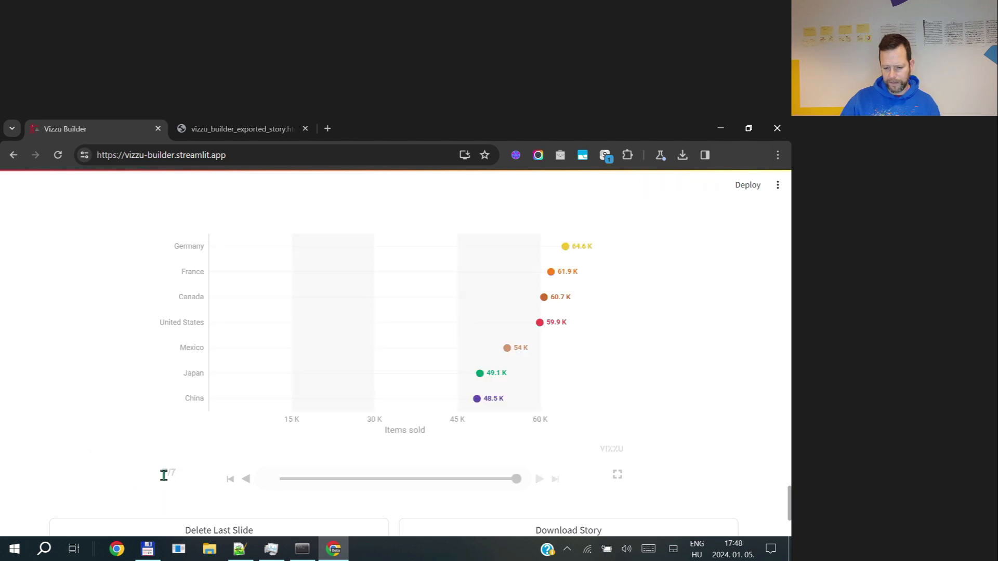
pyautogui.click(245, 479)
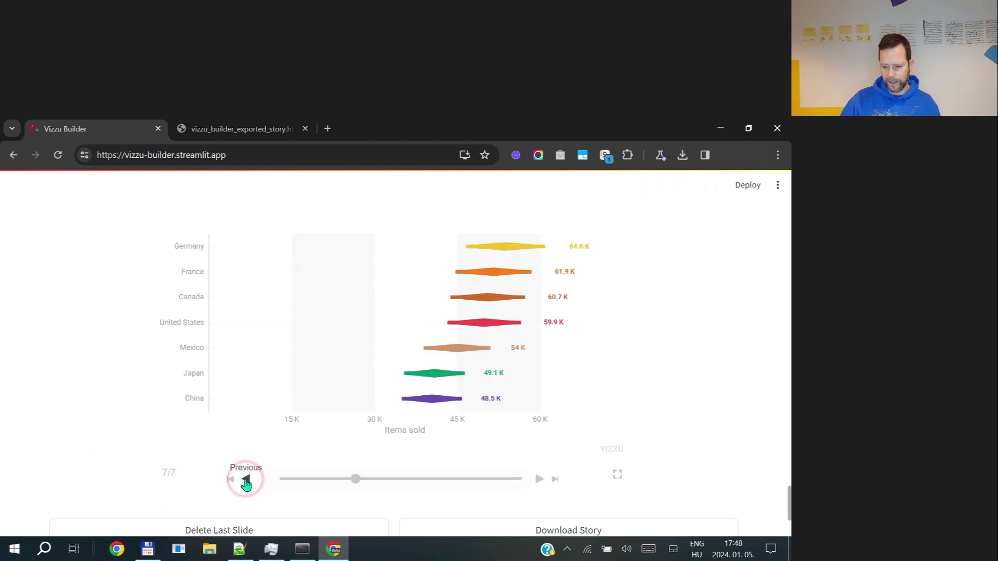
pyautogui.click(541, 481)
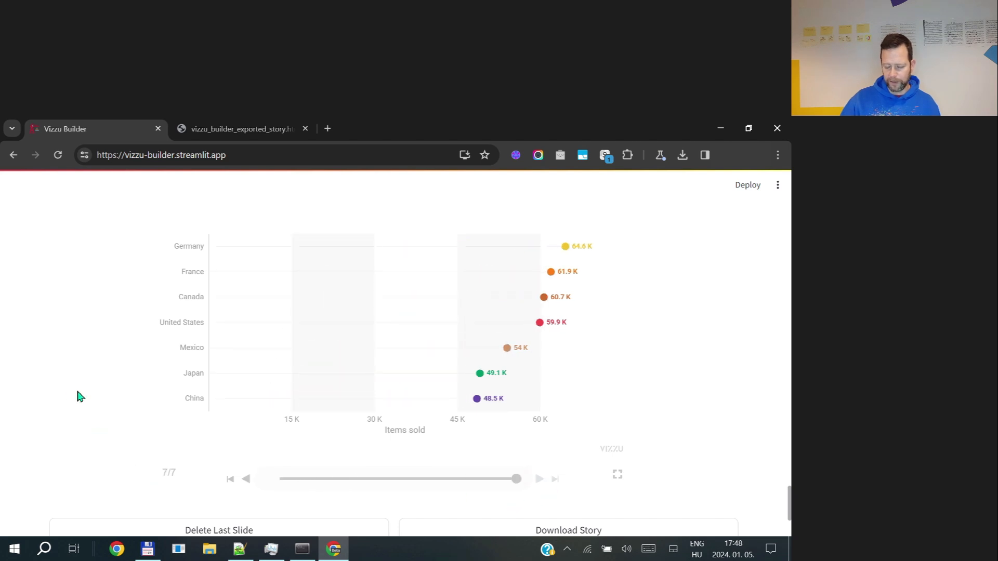
pyautogui.click(203, 130)
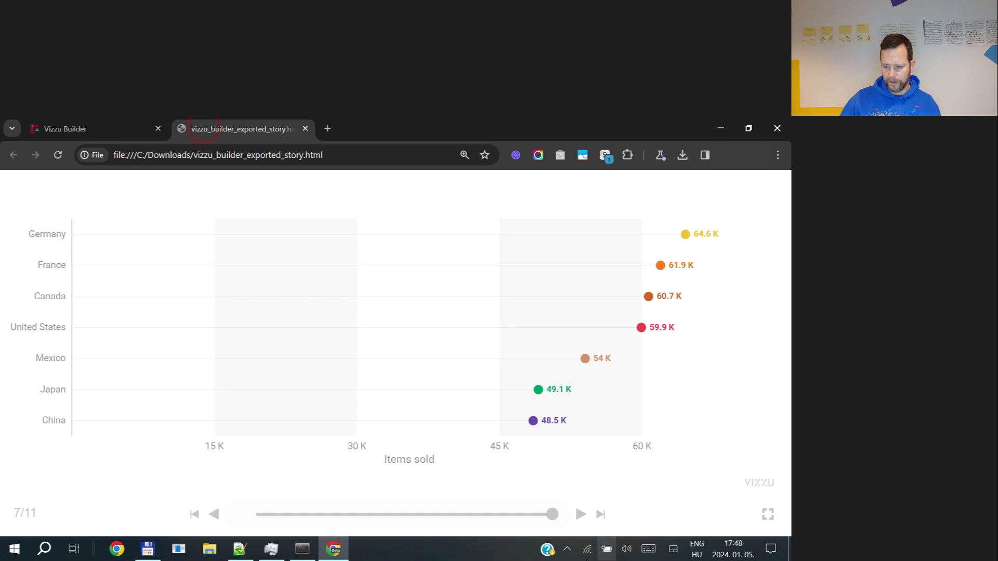
pyautogui.click(580, 515)
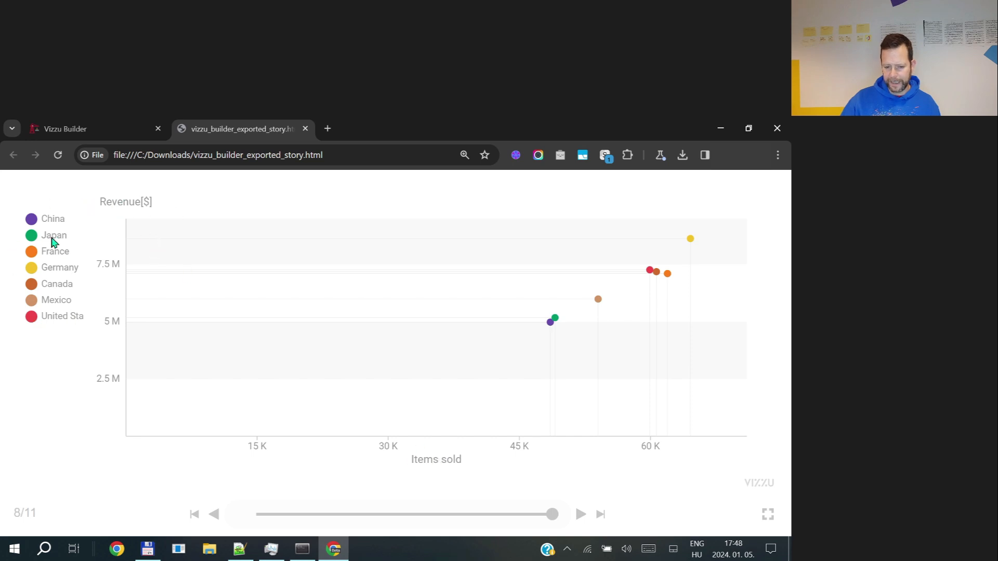
# Step: Back in Vizzu Builder, add Revenue[$] as the second value alongside Items sold and update the charts
pyautogui.click(79, 134)
pyautogui.scroll(10, 96, 243)
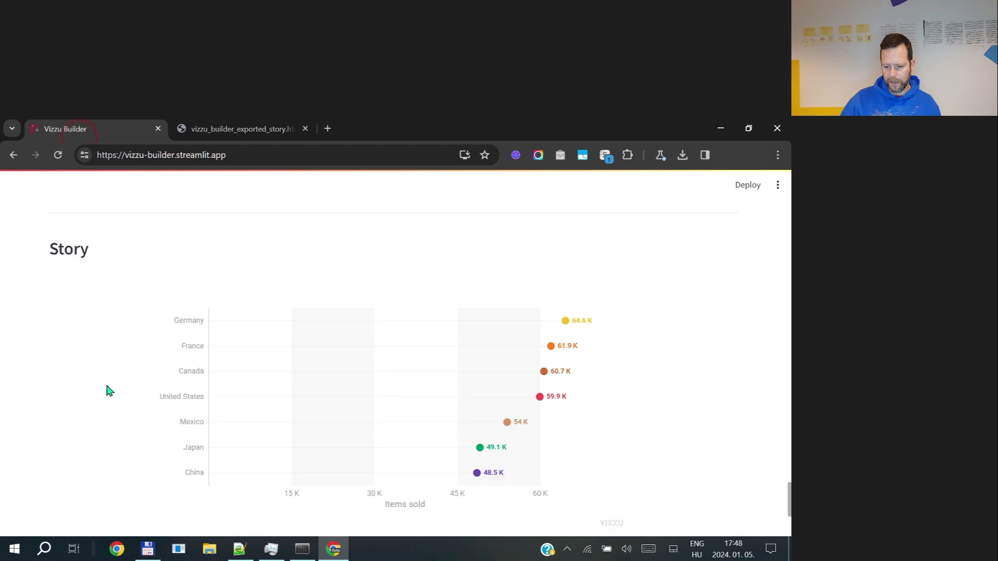
pyautogui.scroll(20, 96, 386)
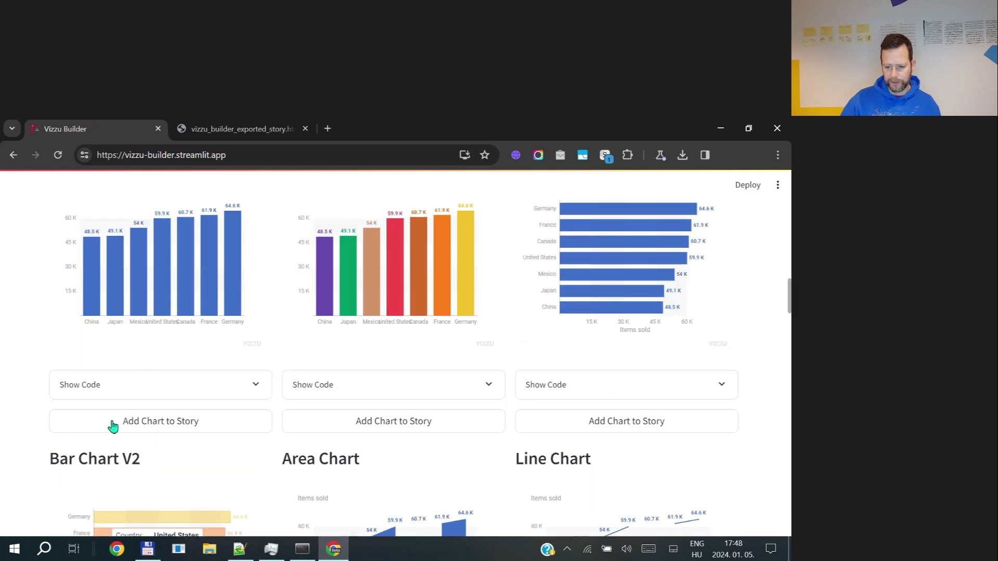
pyautogui.scroll(2, 119, 437)
pyautogui.click(311, 414)
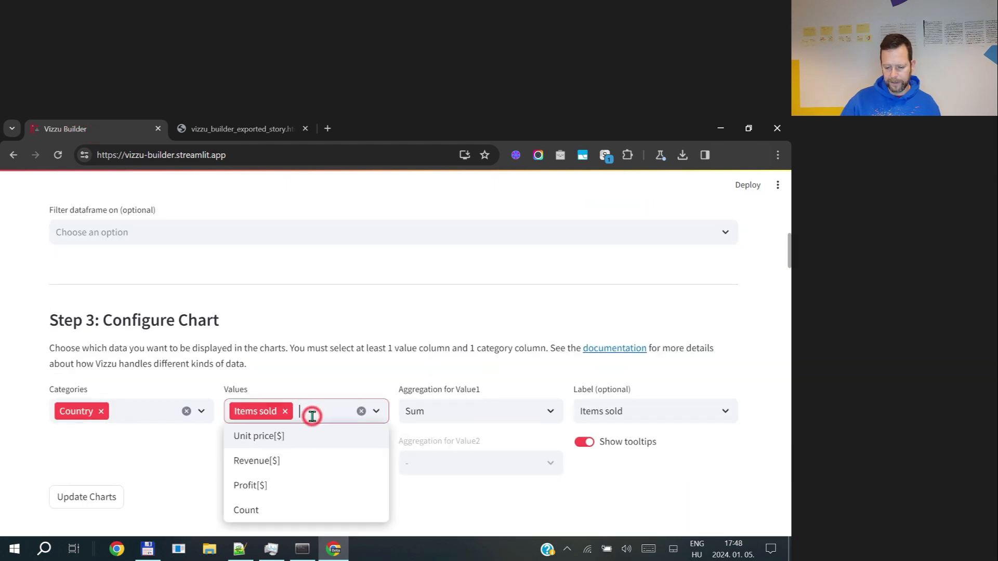
pyautogui.click(261, 466)
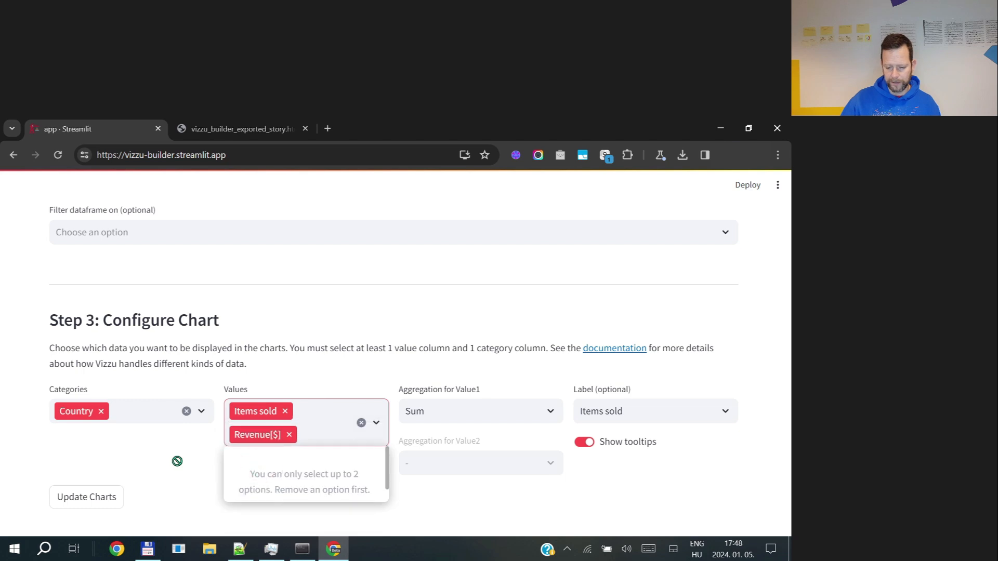
pyautogui.click(178, 484)
pyautogui.scroll(-1, 152, 423)
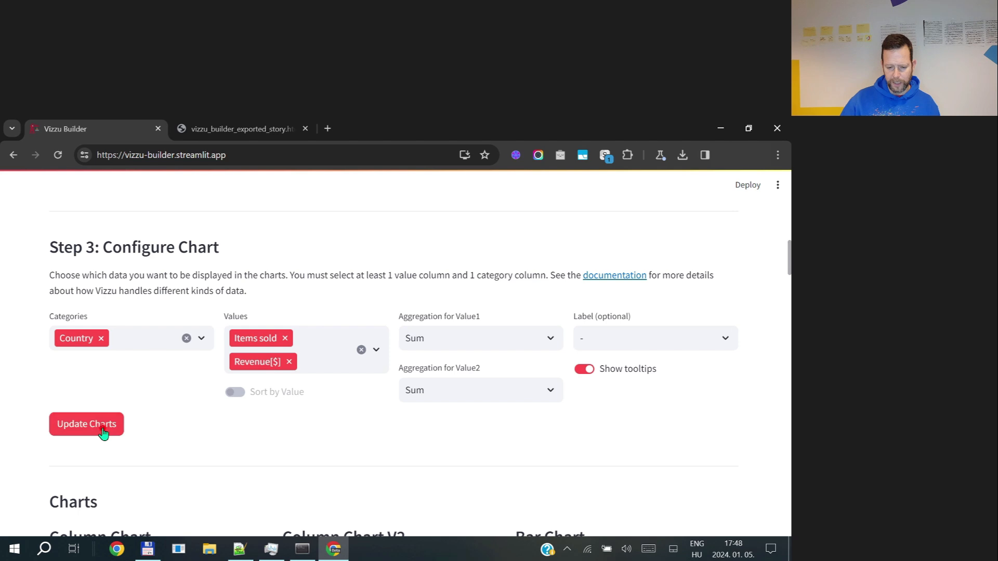
# Step: Add the Scatter Plot of items sold and revenue by country to the story
pyautogui.scroll(-3, 44, 400)
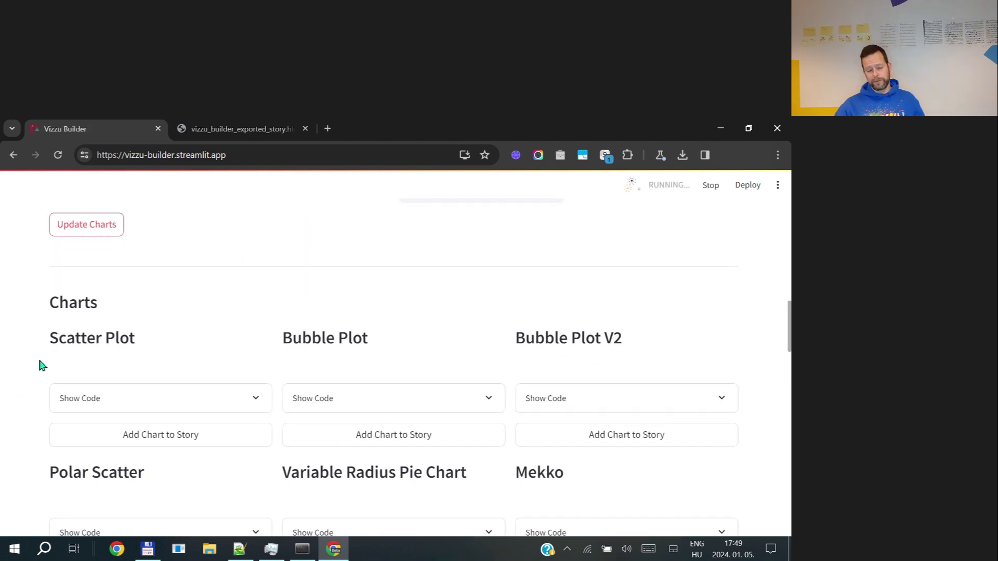
pyautogui.scroll(2, 37, 364)
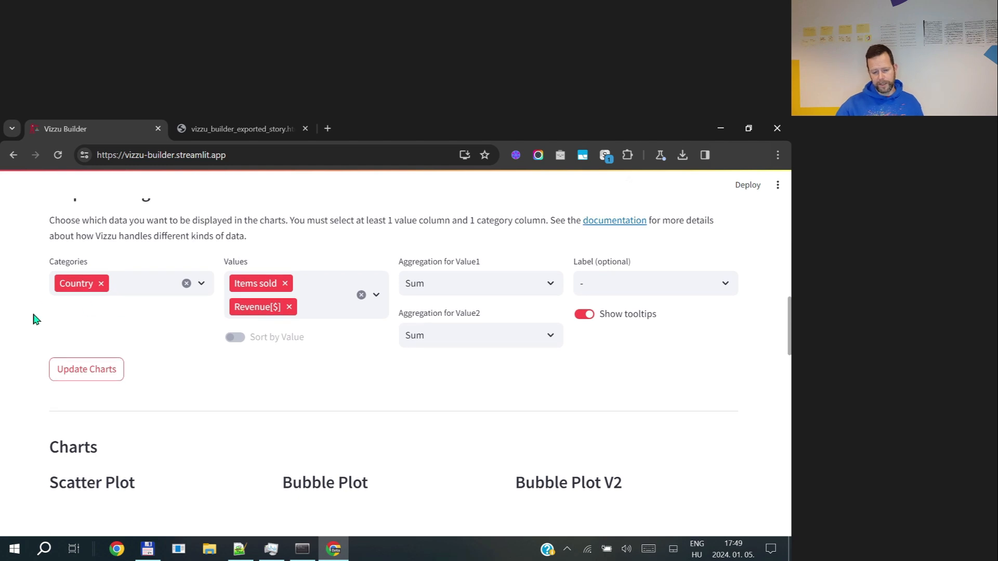
pyautogui.scroll(-3, 37, 320)
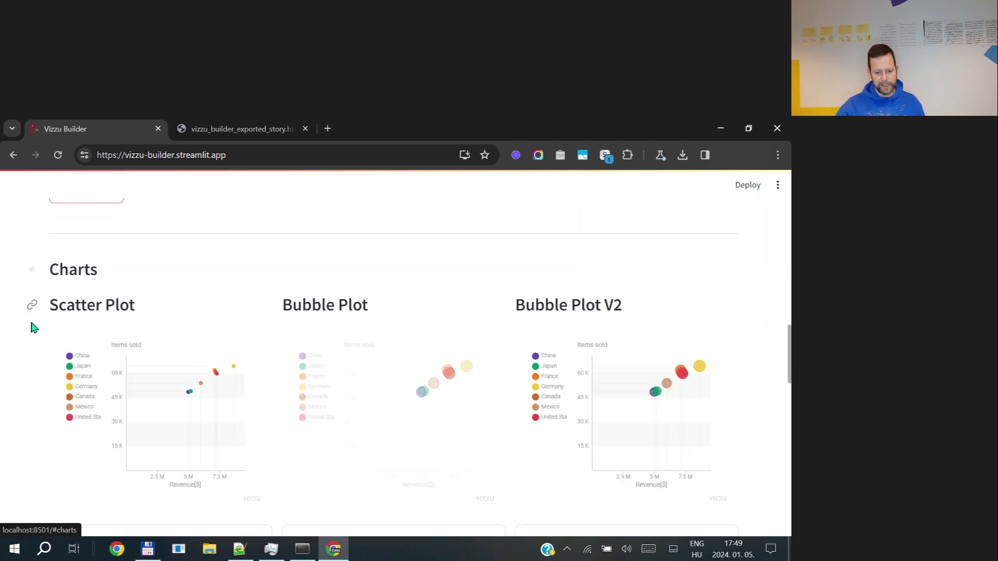
pyautogui.scroll(-2, 34, 330)
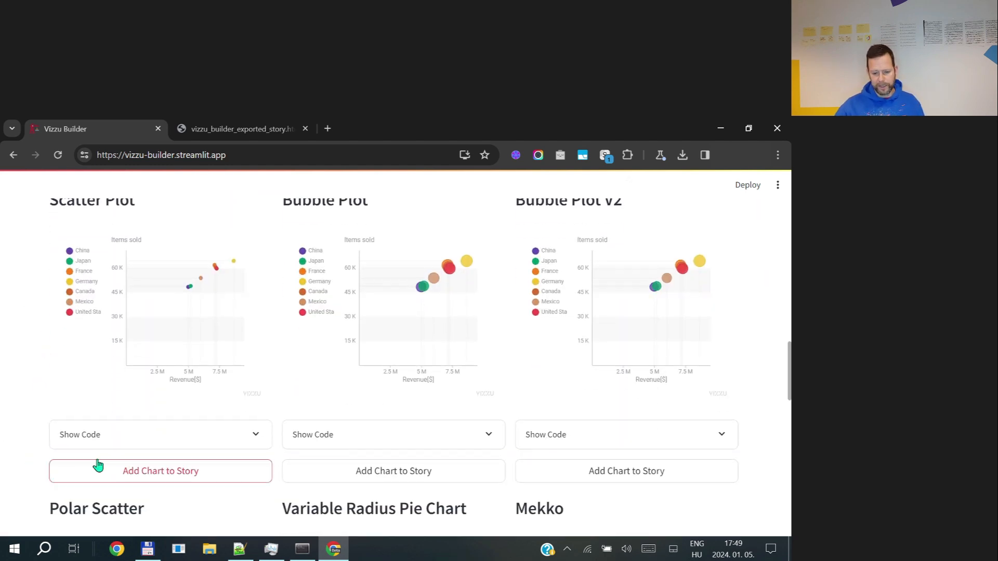
pyautogui.click(132, 473)
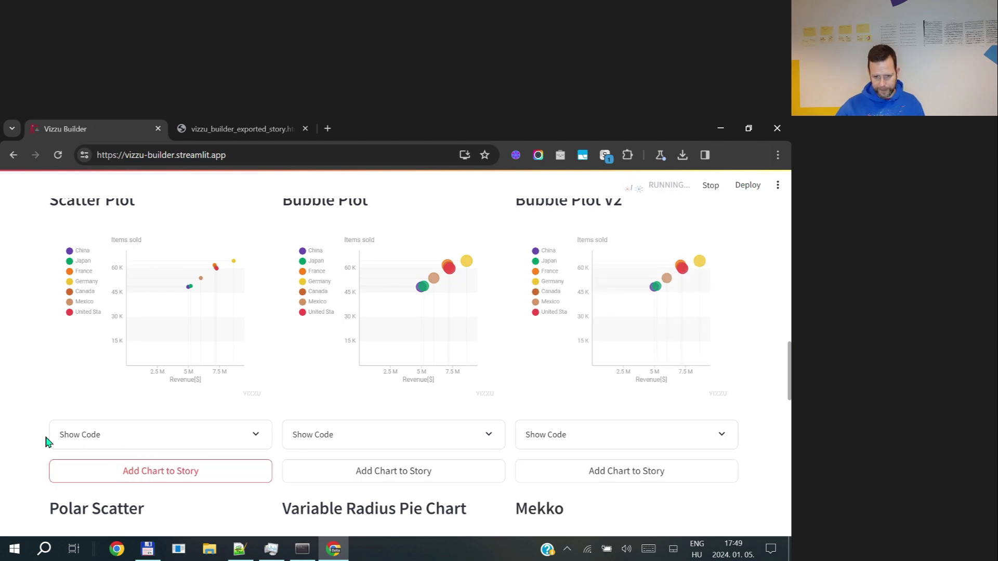
# Step: Compare the scatter plot in the story preview with the eighth slide of the exported story
pyautogui.scroll(-15, 100, 378)
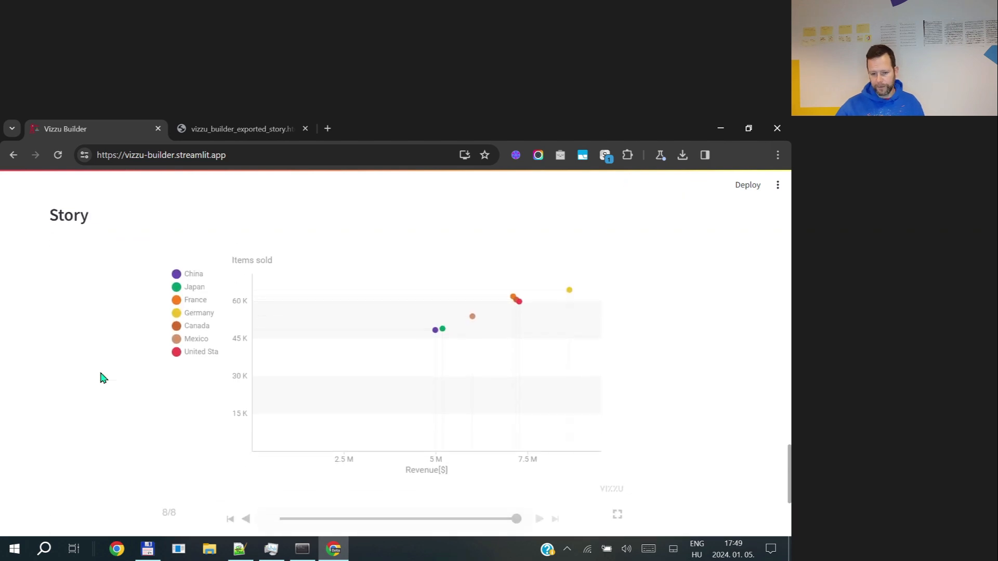
pyautogui.click(263, 124)
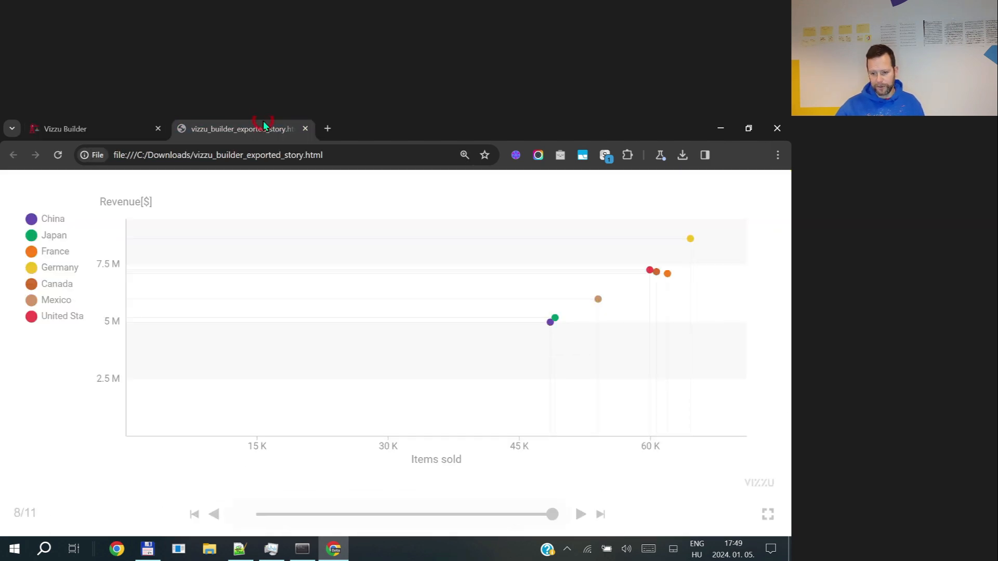
# Step: Back in Vizzu Builder, reorder the chart values to Revenue[$] first and Items sold second, and update the charts
pyautogui.click(92, 128)
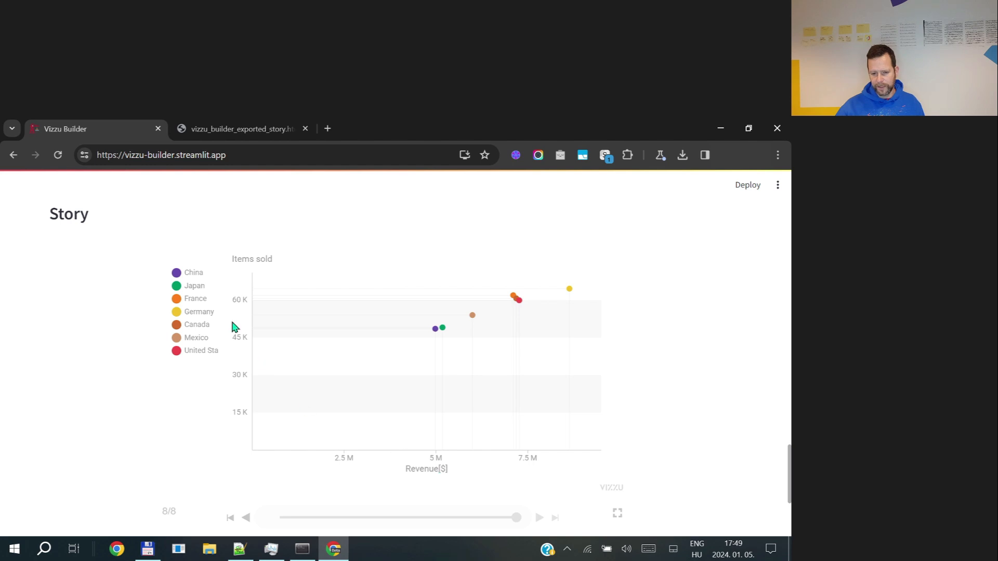
pyautogui.scroll(15, 125, 396)
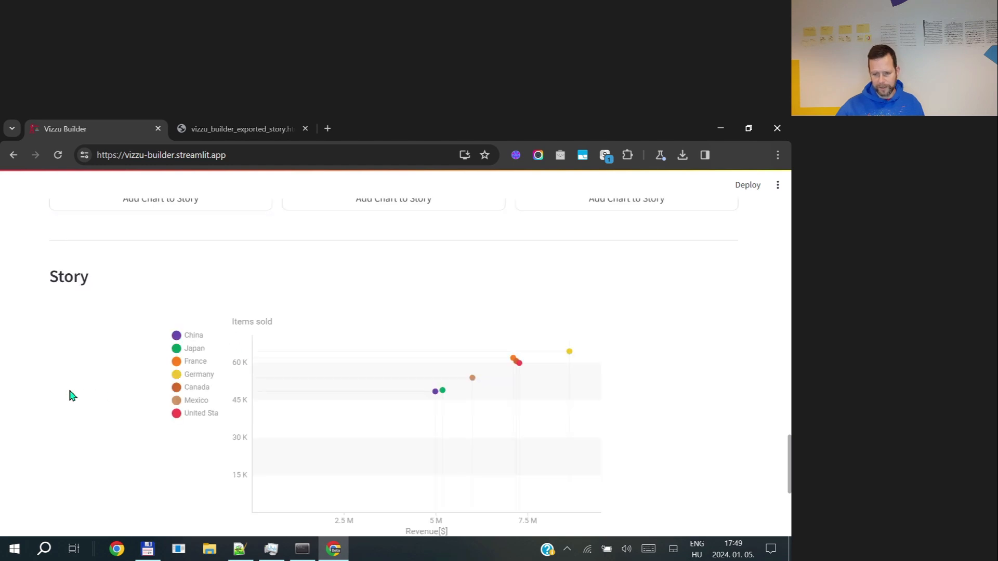
pyautogui.scroll(-4, 26, 359)
pyautogui.scroll(2, 1, 358)
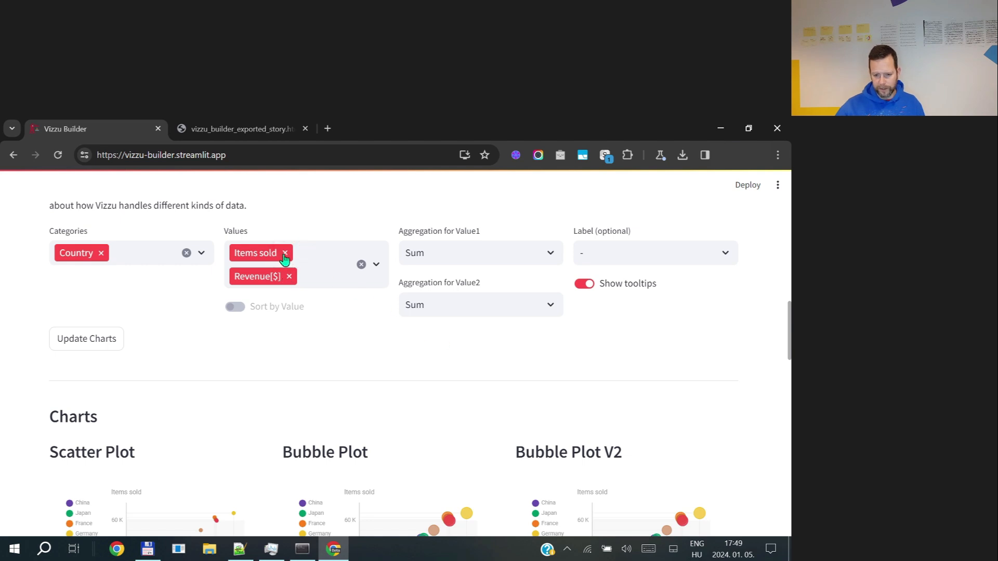
pyautogui.click(286, 254)
pyautogui.click(318, 253)
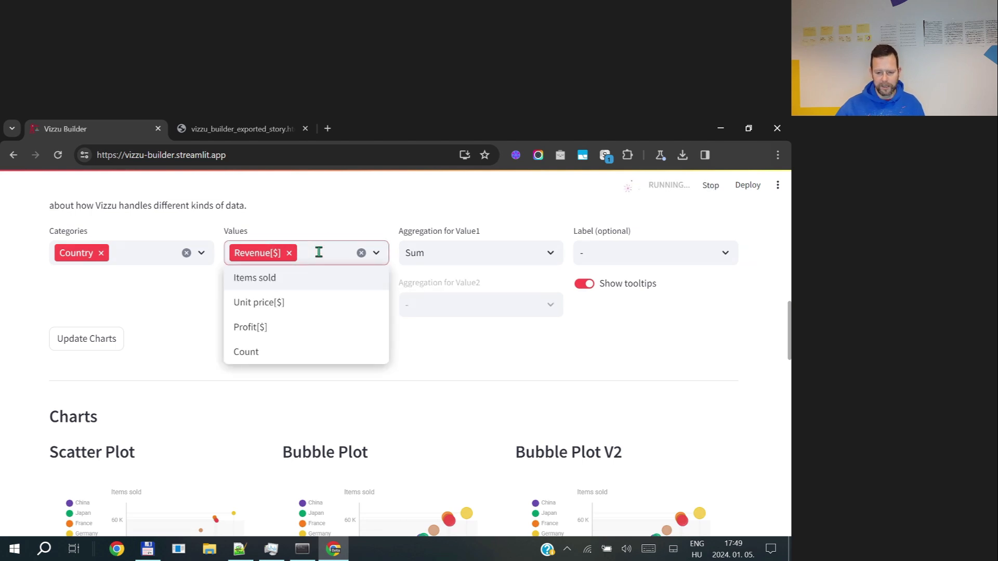
pyautogui.click(268, 280)
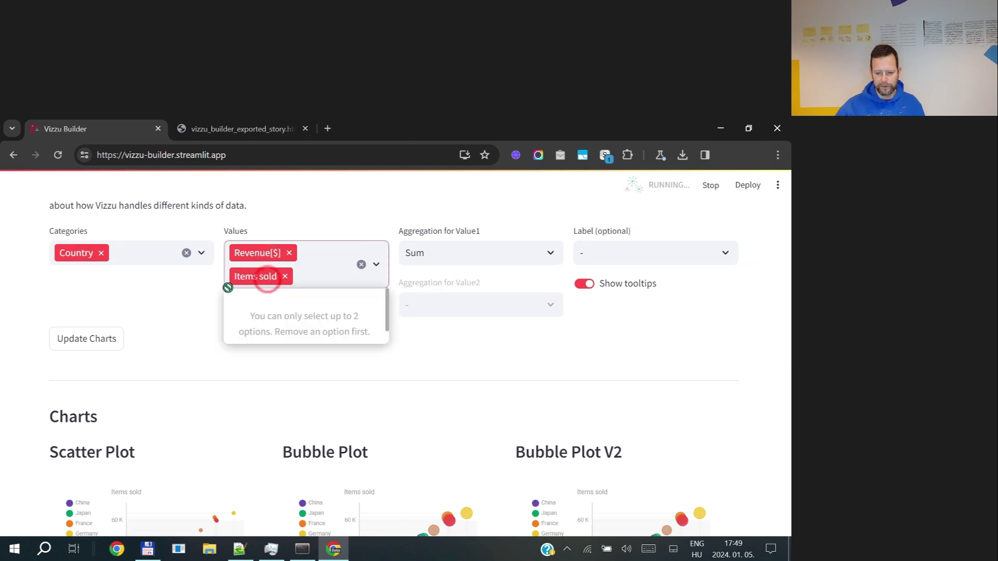
pyautogui.click(208, 354)
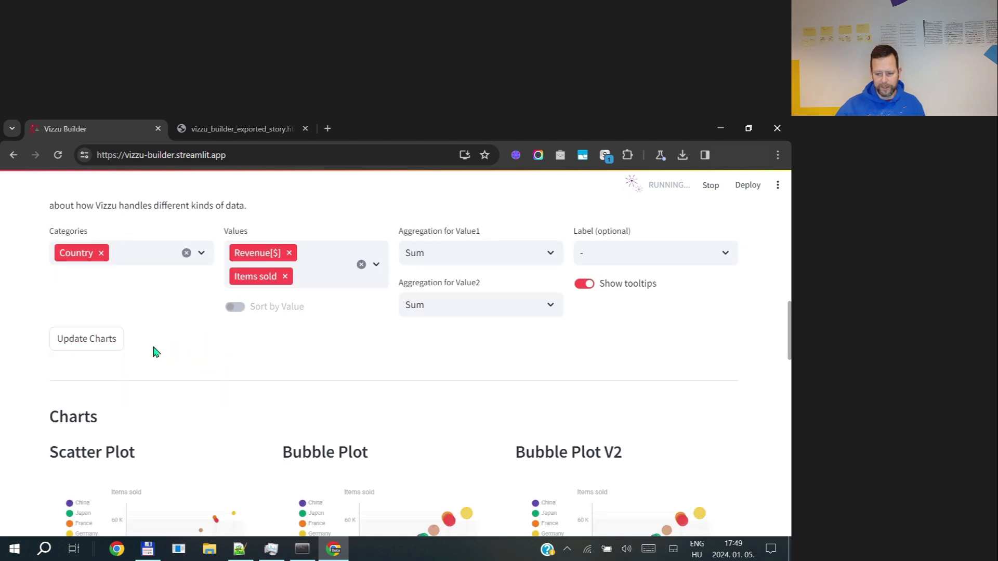
pyautogui.scroll(-4, 27, 374)
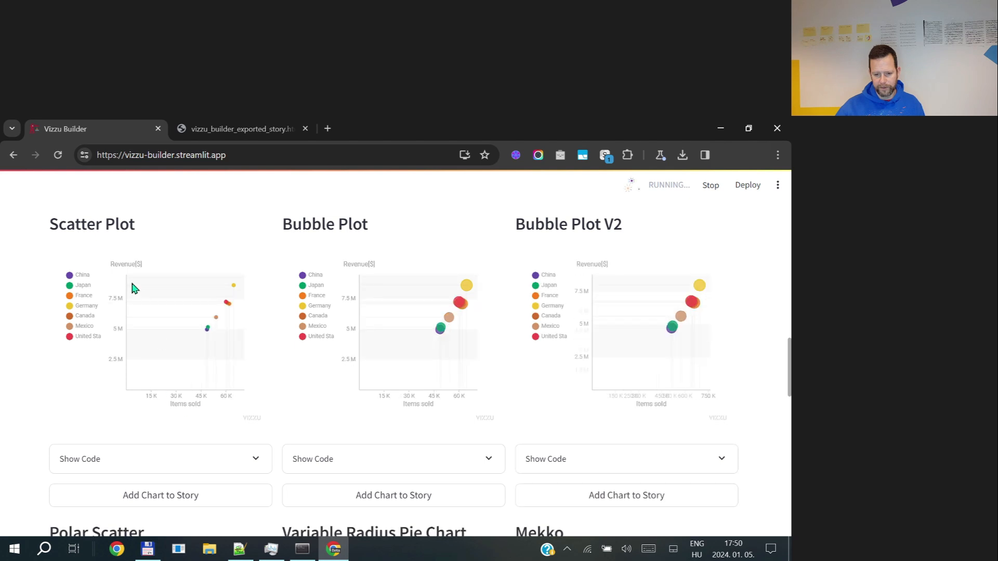
# Step: Delete the last slide, the scatter plot with swapped axes, from the story
pyautogui.scroll(-13, 28, 344)
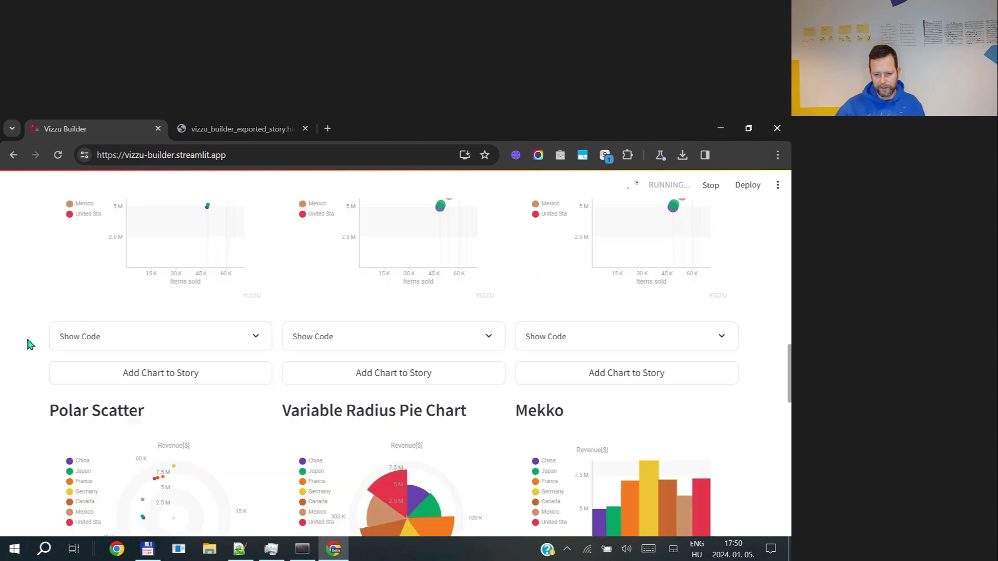
pyautogui.scroll(5, 27, 343)
pyautogui.scroll(-3, 27, 343)
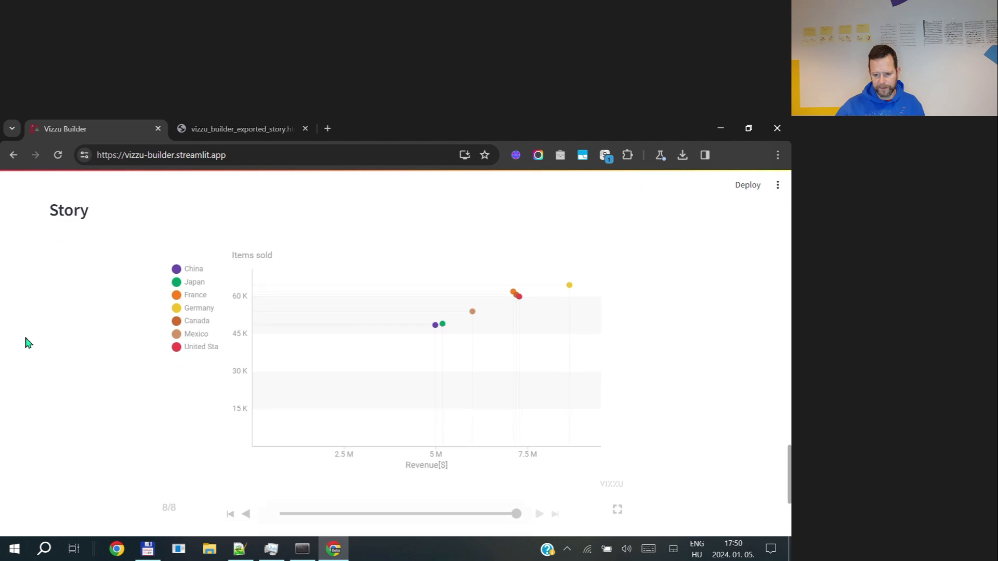
pyautogui.click(163, 502)
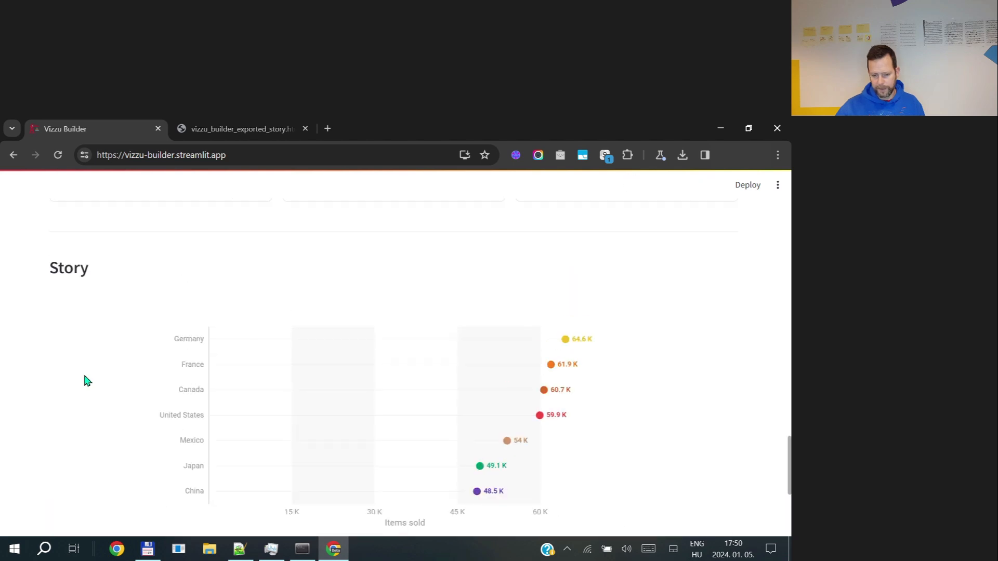
# Step: Add the Scatter Plot with Revenue[$] on the vertical axis and Items sold on the horizontal axis to the story
pyautogui.scroll(10, 72, 387)
pyautogui.scroll(-2, 59, 395)
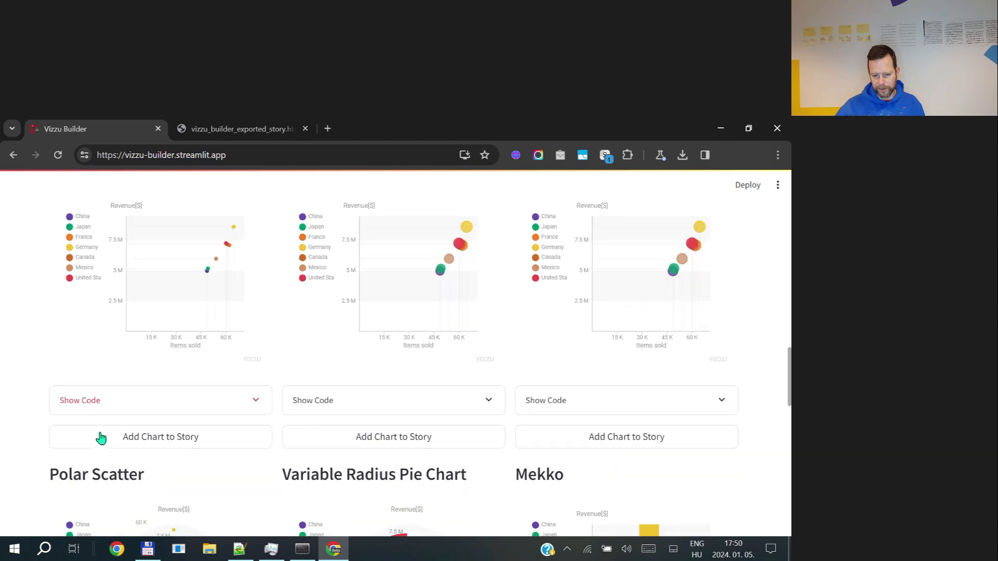
pyautogui.click(132, 437)
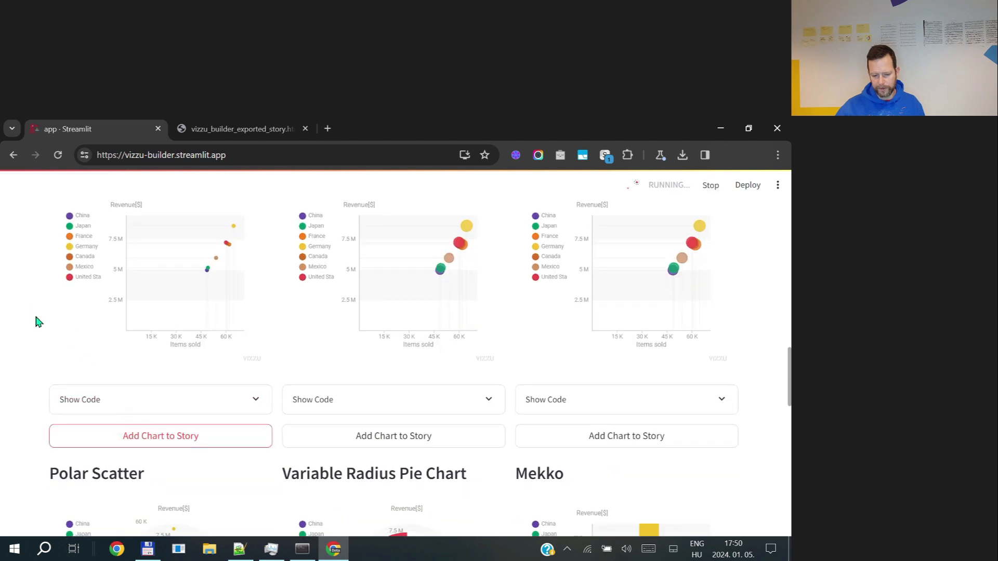
# Step: Replay the last transition in the story preview, and view the ninth slide of the exported story
pyautogui.scroll(-10, 40, 331)
pyautogui.scroll(-1, 43, 331)
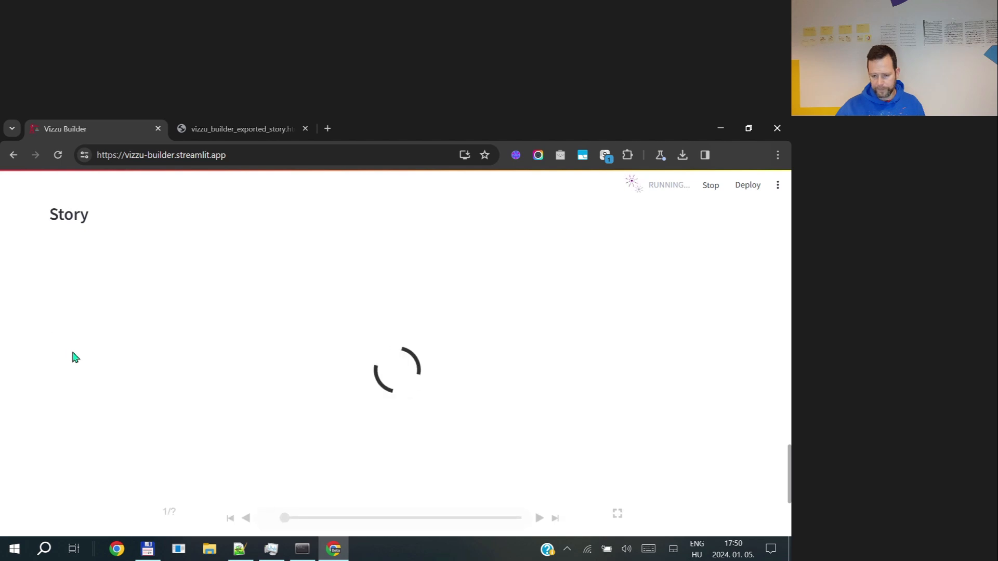
pyautogui.scroll(-1, 75, 358)
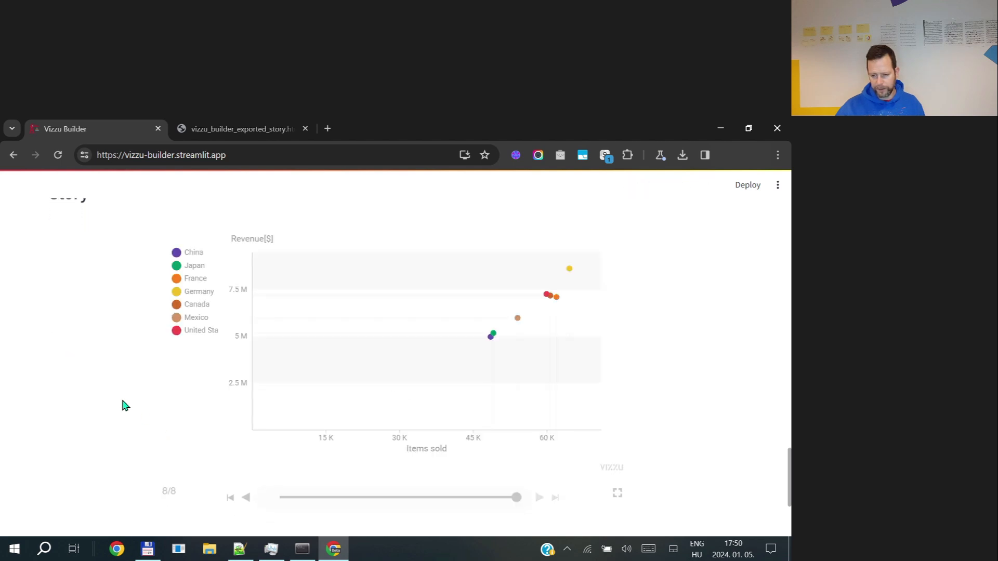
pyautogui.scroll(3, 125, 406)
pyautogui.scroll(-4, 127, 406)
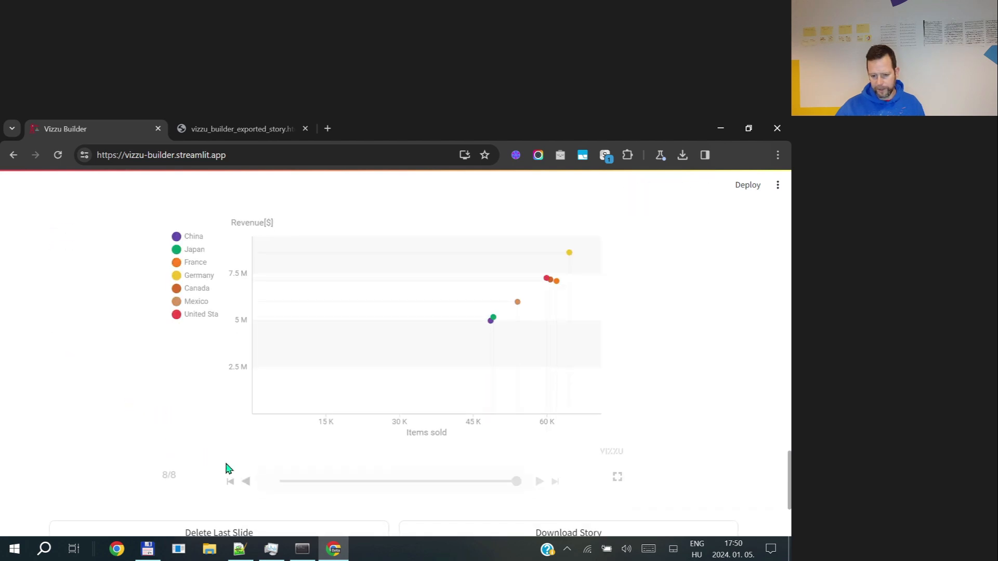
pyautogui.click(248, 483)
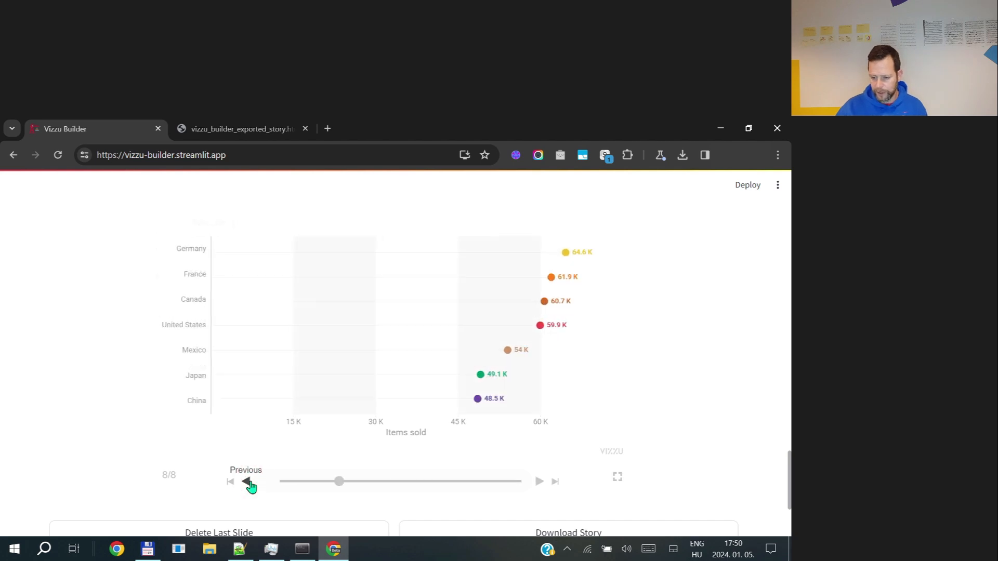
pyautogui.click(536, 482)
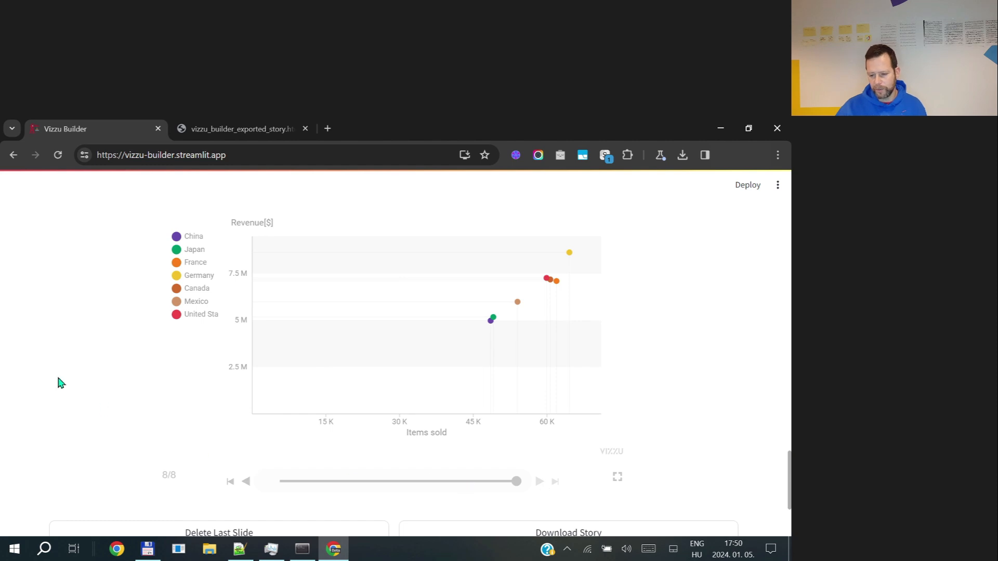
pyautogui.click(240, 129)
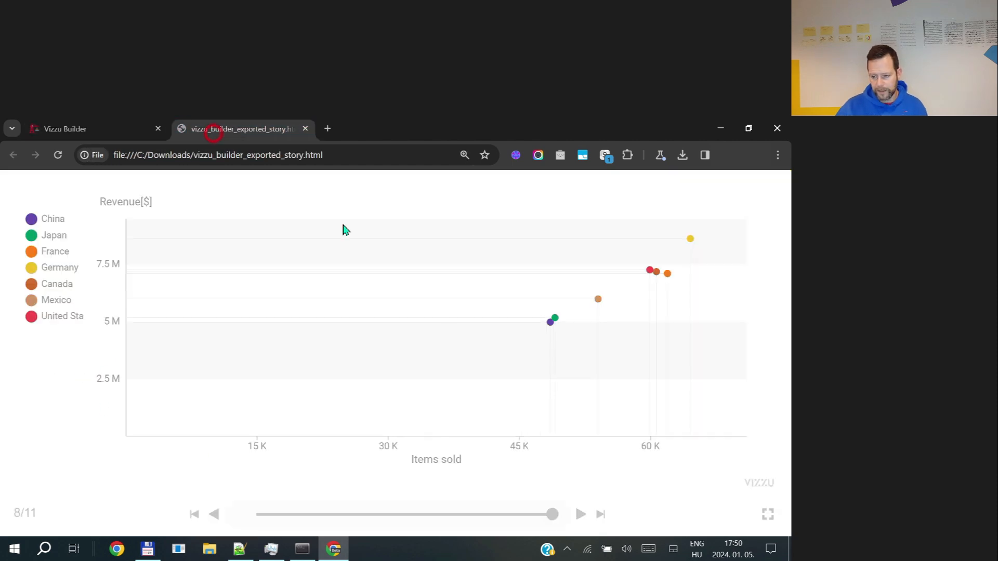
pyautogui.click(577, 516)
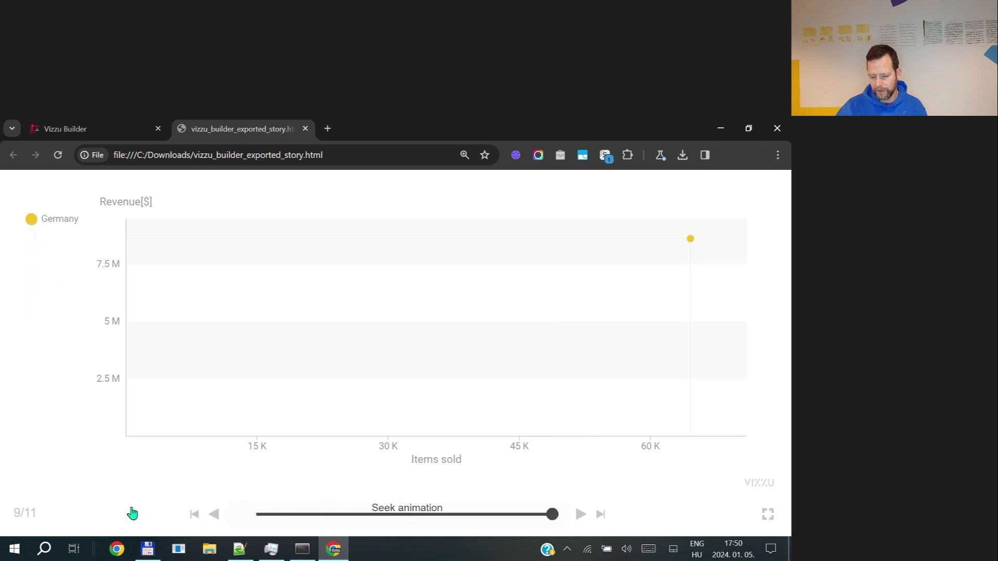
# Step: Back in Vizzu Builder, add a data filter on the Country column in the data configuration
pyautogui.click(72, 129)
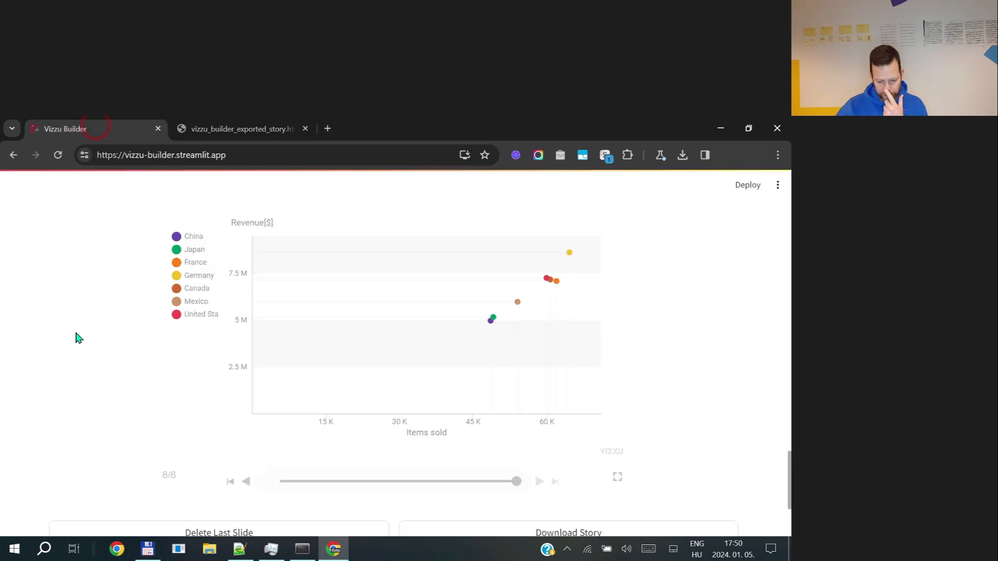
pyautogui.scroll(20, 39, 406)
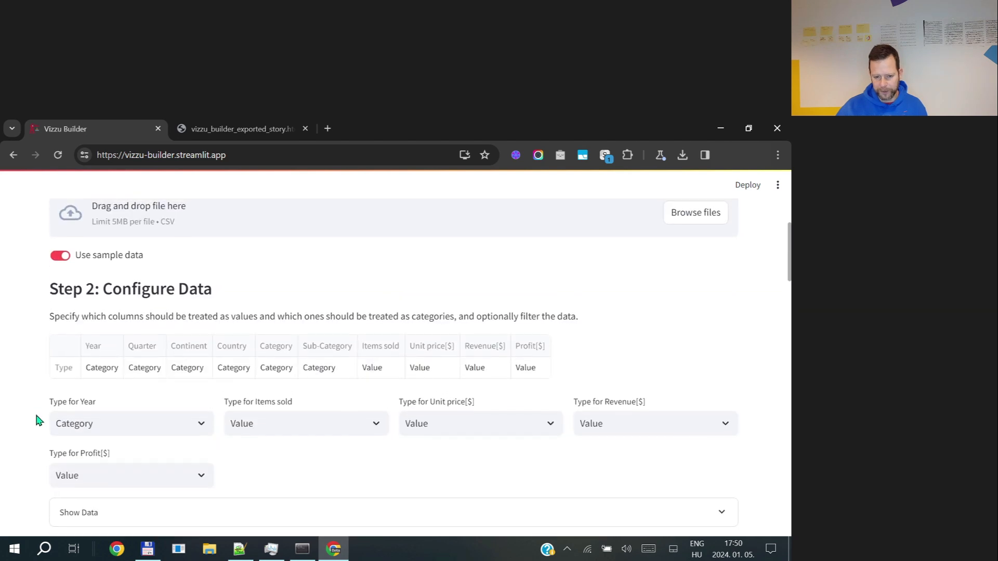
pyautogui.scroll(-1, 54, 237)
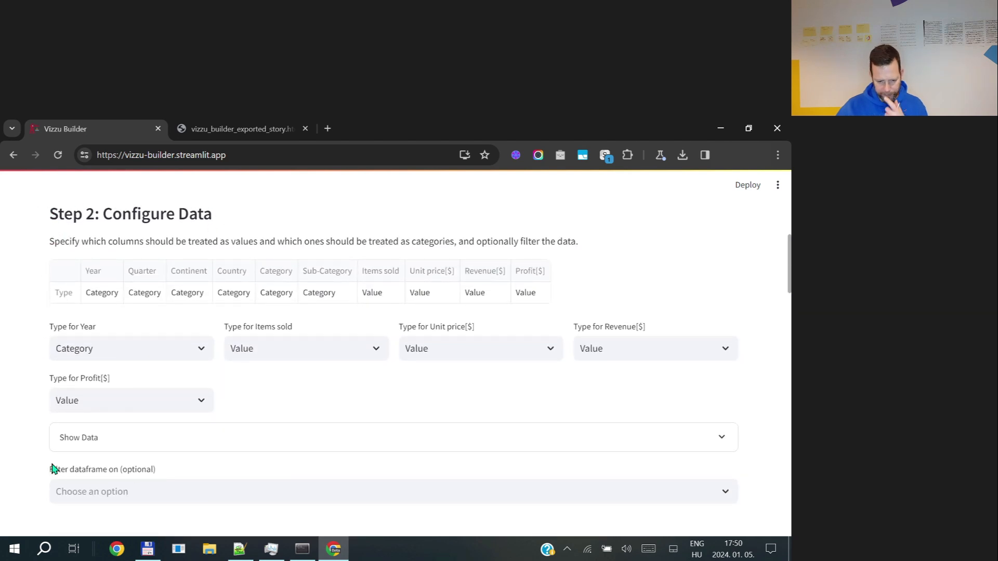
pyautogui.scroll(-2, 154, 410)
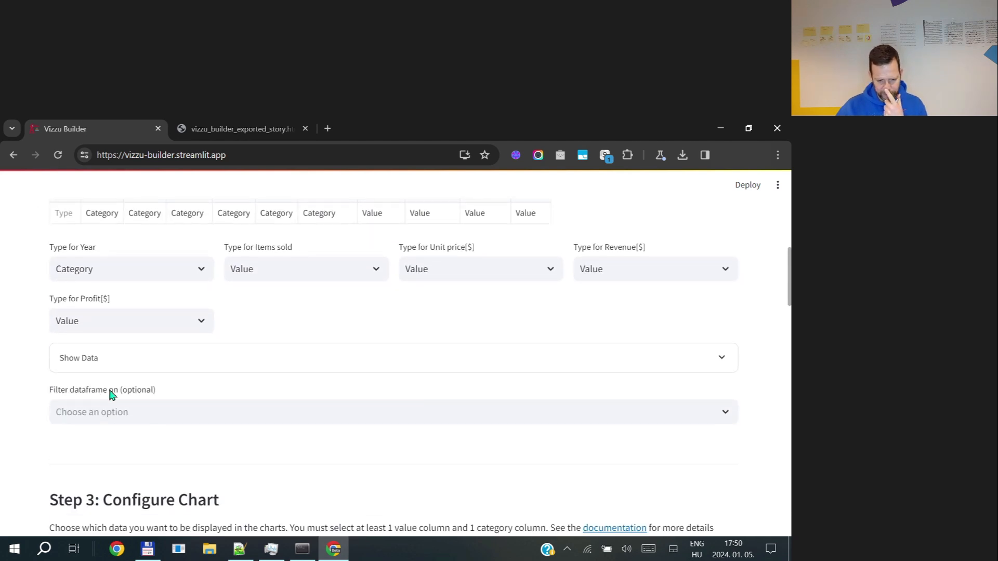
pyautogui.click(164, 414)
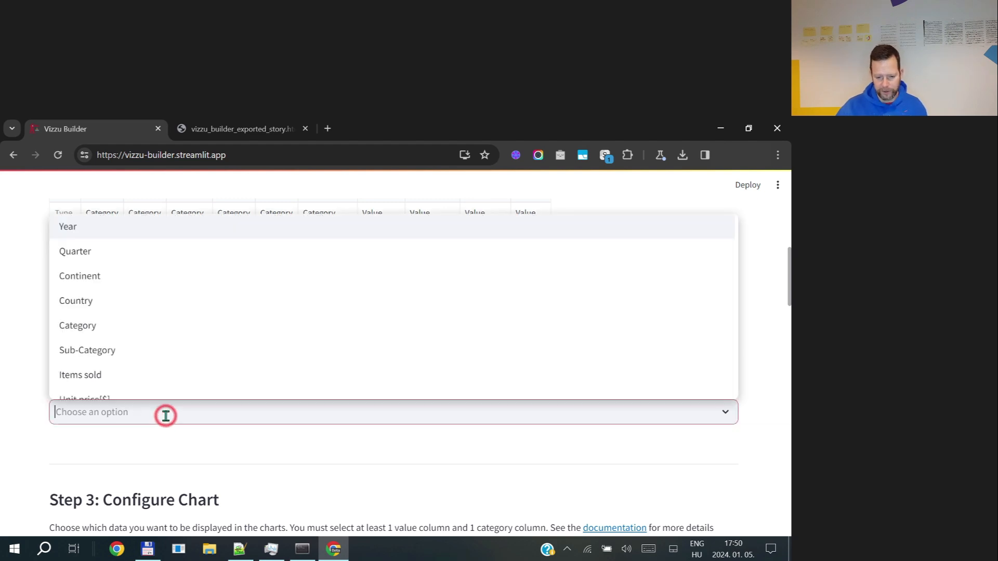
pyautogui.click(80, 307)
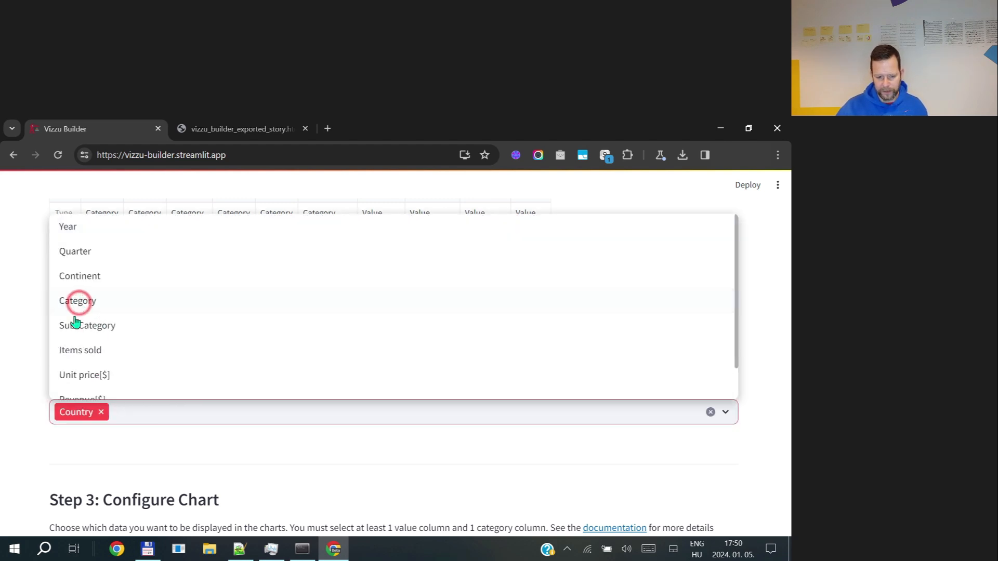
pyautogui.click(28, 441)
pyautogui.scroll(-1, 26, 416)
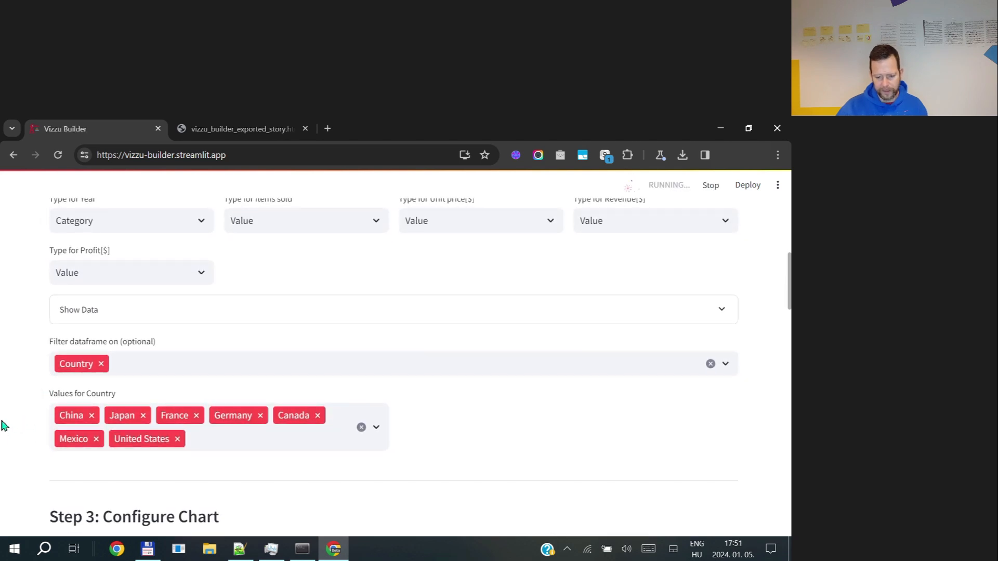
pyautogui.scroll(-1, 2, 416)
pyautogui.scroll(-1, 2, 416)
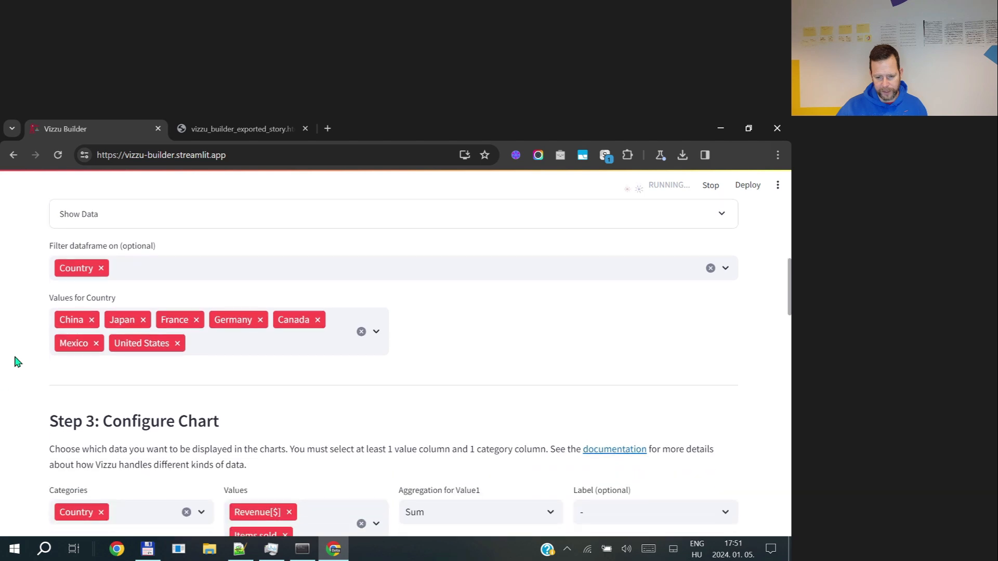
# Step: Remove China, Japan, France, Canada, Mexico and United States from the Country filter values, leaving only Germany
pyautogui.click(91, 321)
pyautogui.click(92, 321)
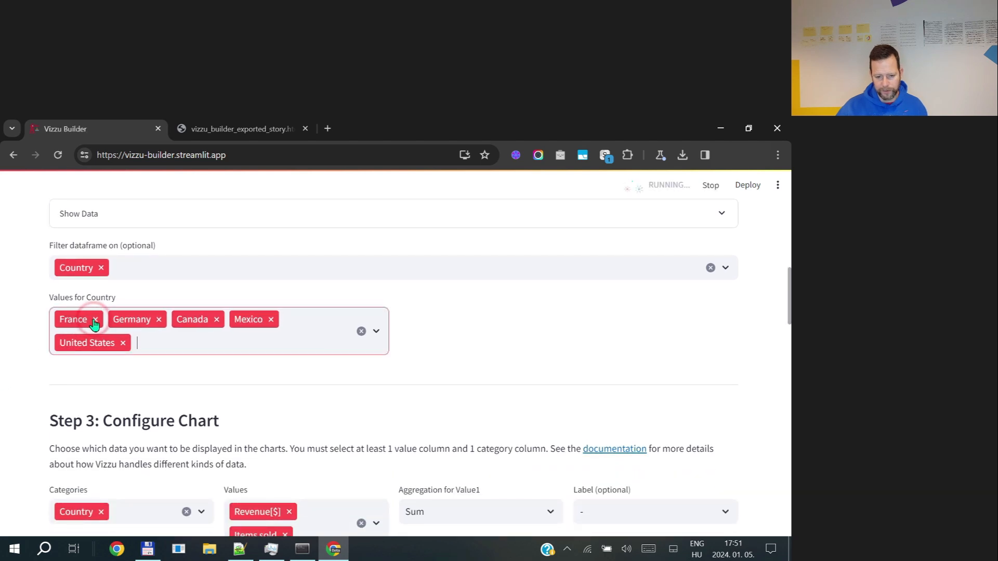
pyautogui.click(94, 322)
pyautogui.click(163, 320)
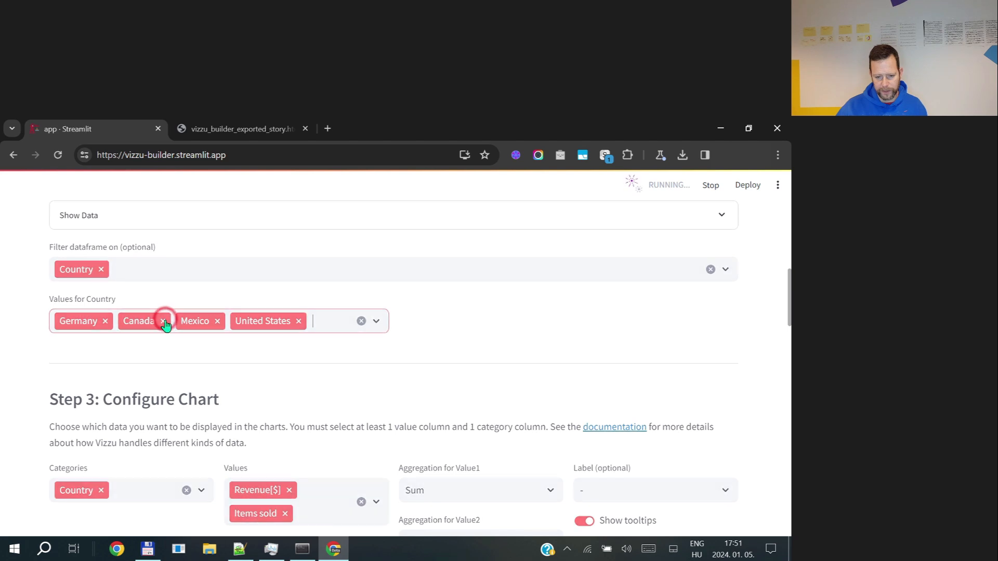
pyautogui.click(161, 324)
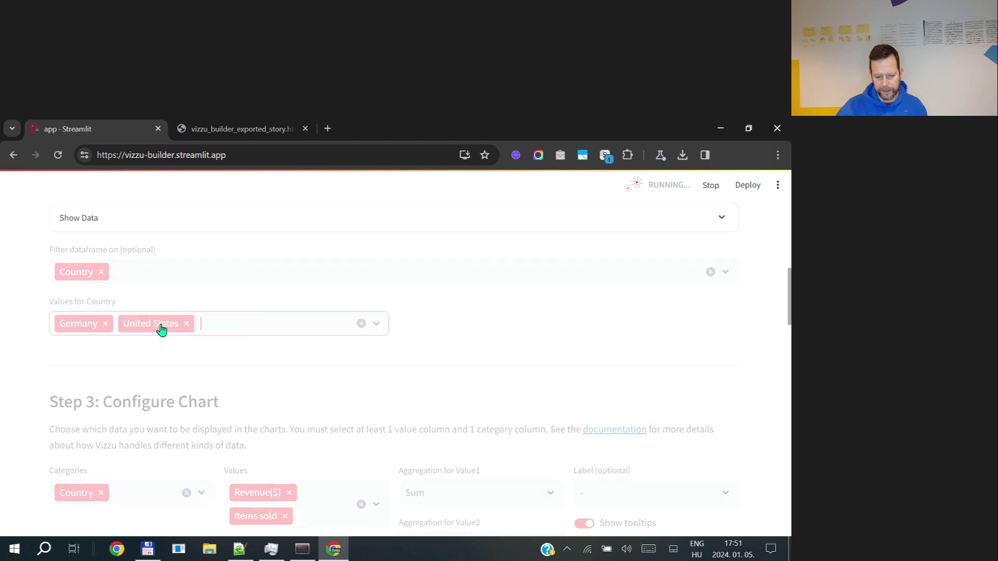
pyautogui.click(186, 324)
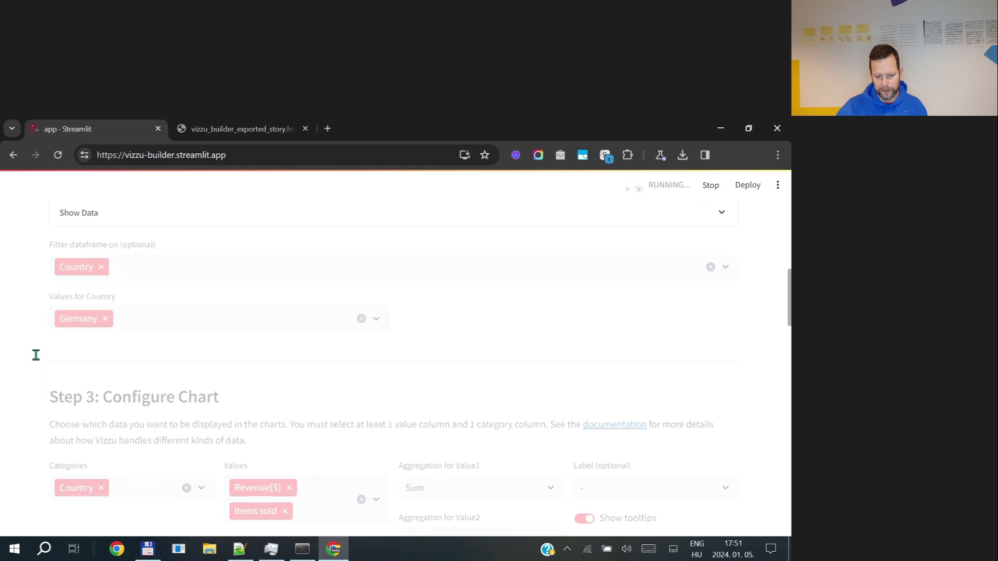
# Step: Update the charts to apply the Germany-only filter
pyautogui.scroll(-5, 31, 339)
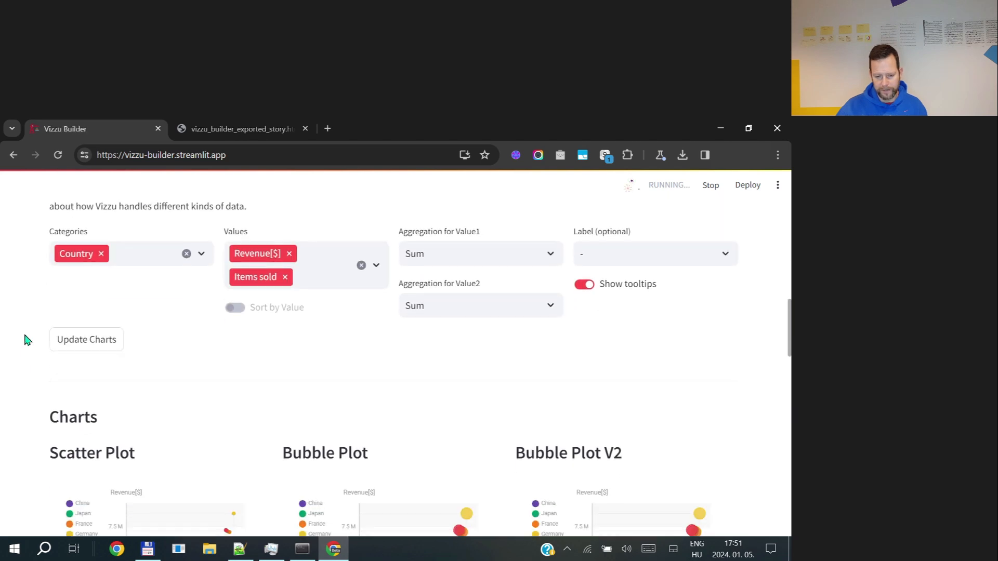
pyautogui.click(78, 312)
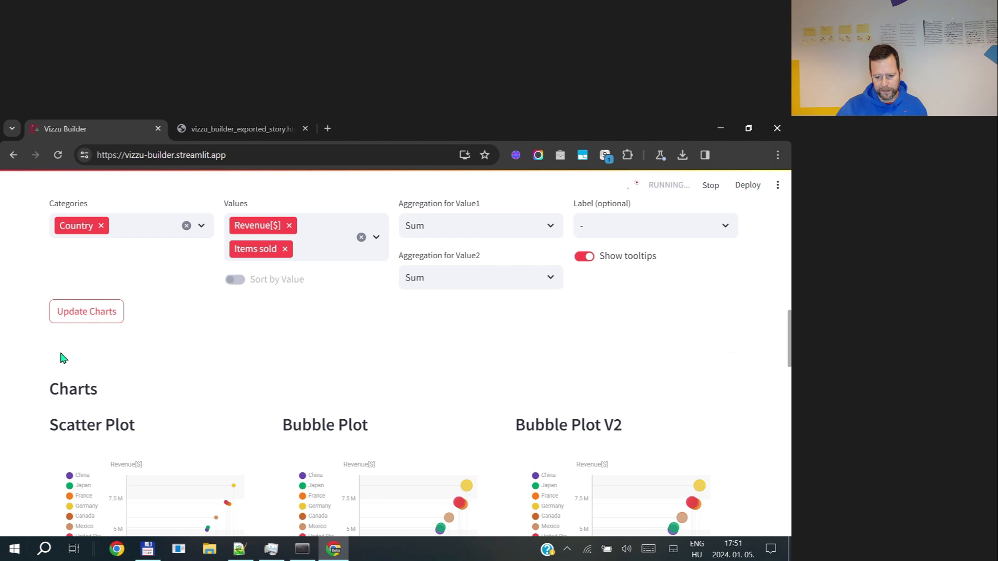
pyautogui.scroll(-3, 41, 368)
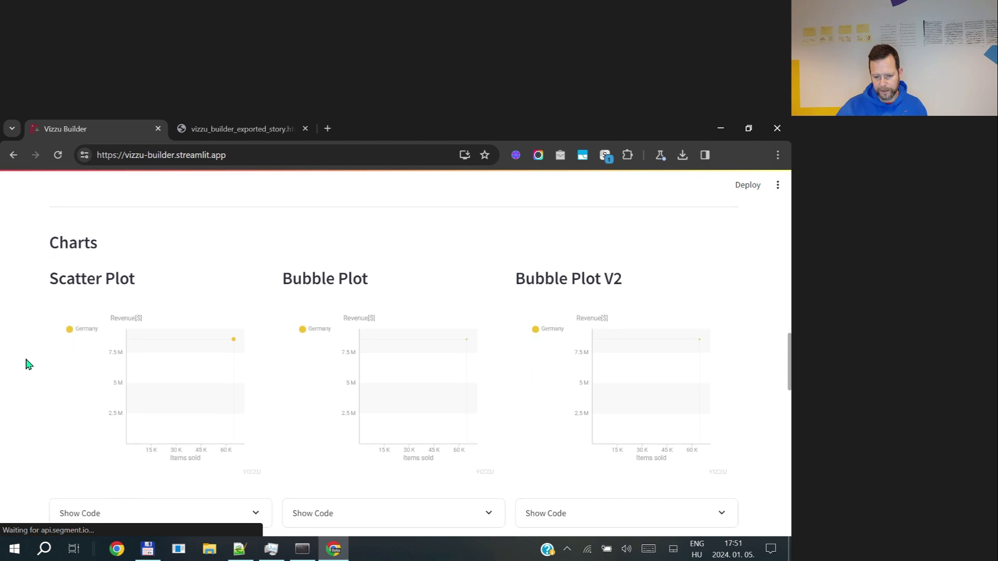
pyautogui.scroll(-2, 29, 364)
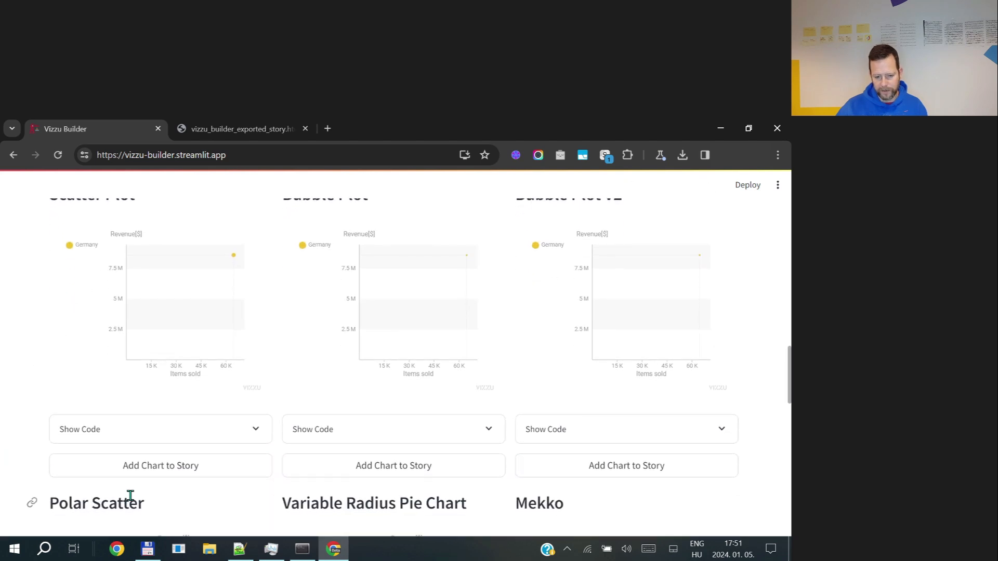
# Step: Add the Germany-only scatter plot to the story, and view the tenth slide of the exported story
pyautogui.click(155, 464)
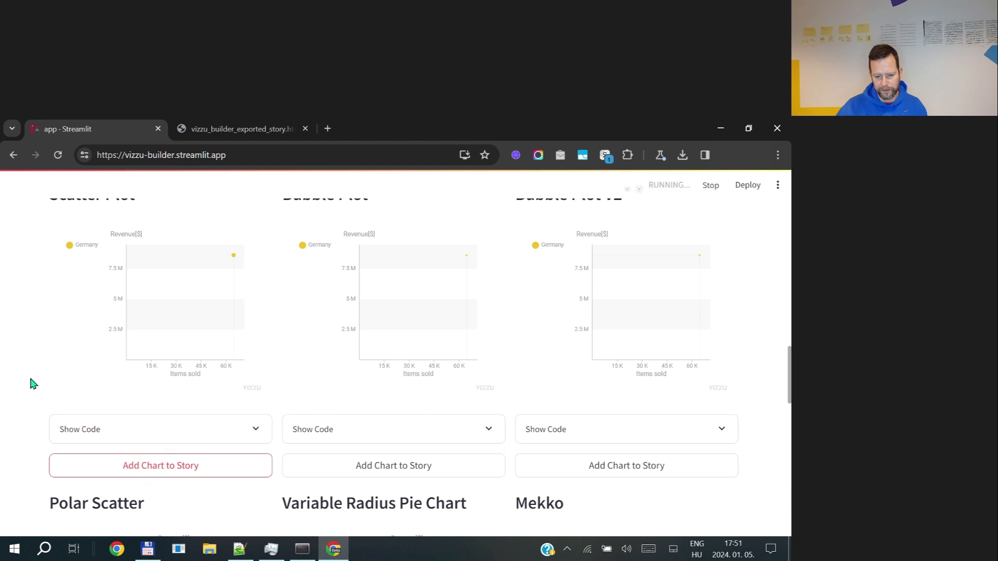
pyautogui.scroll(1, 29, 383)
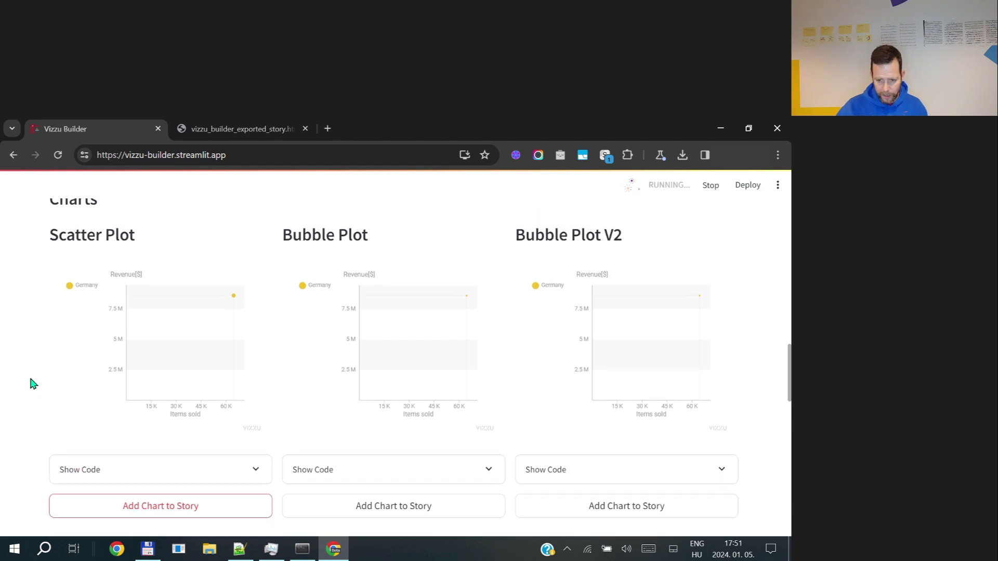
pyautogui.click(267, 127)
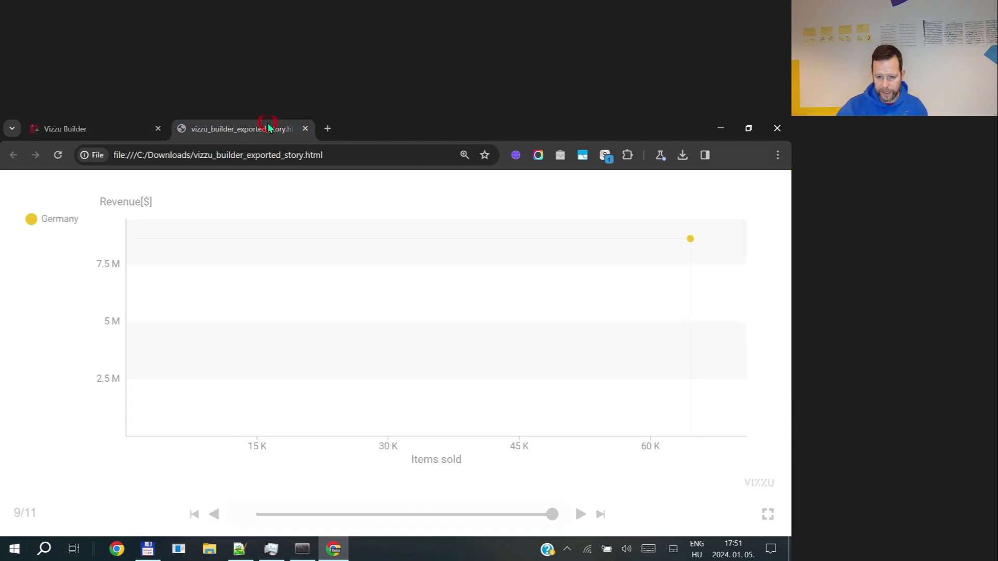
pyautogui.click(580, 516)
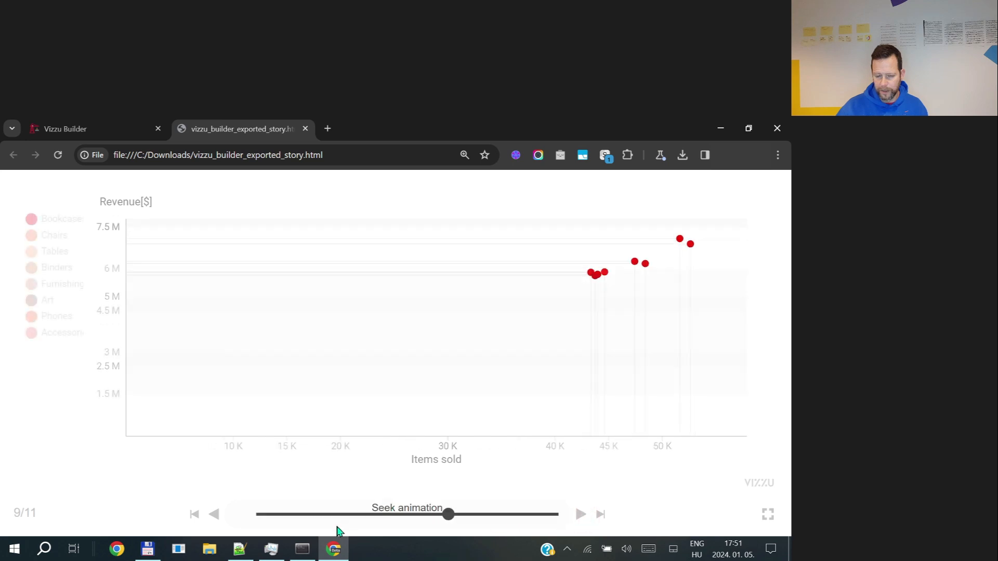
pyautogui.press('Right')
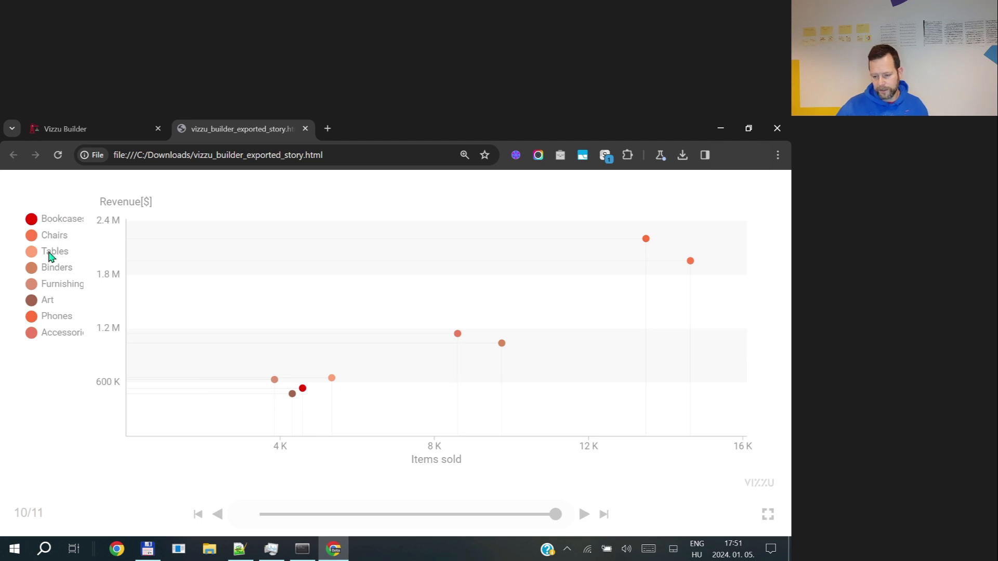
# Step: Back in Vizzu Builder, replace Country with Sub-Category as the chart category and update the charts
pyautogui.click(77, 129)
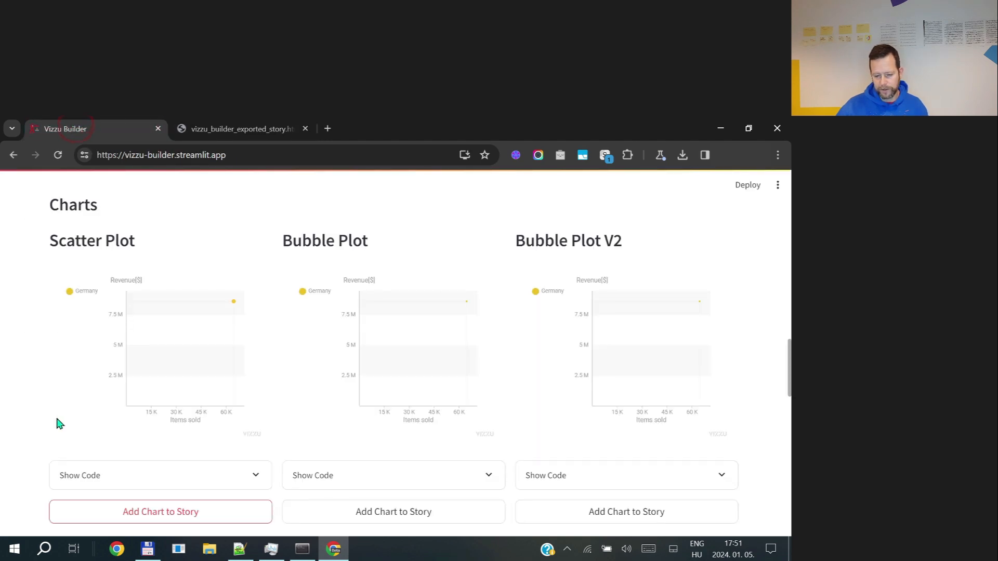
pyautogui.scroll(5, 59, 424)
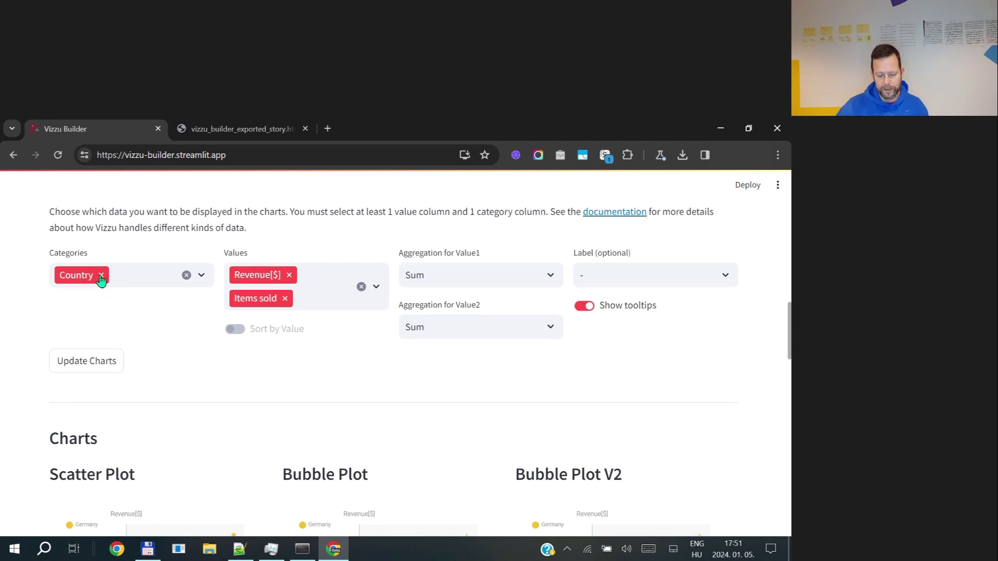
pyautogui.click(101, 275)
pyautogui.click(100, 275)
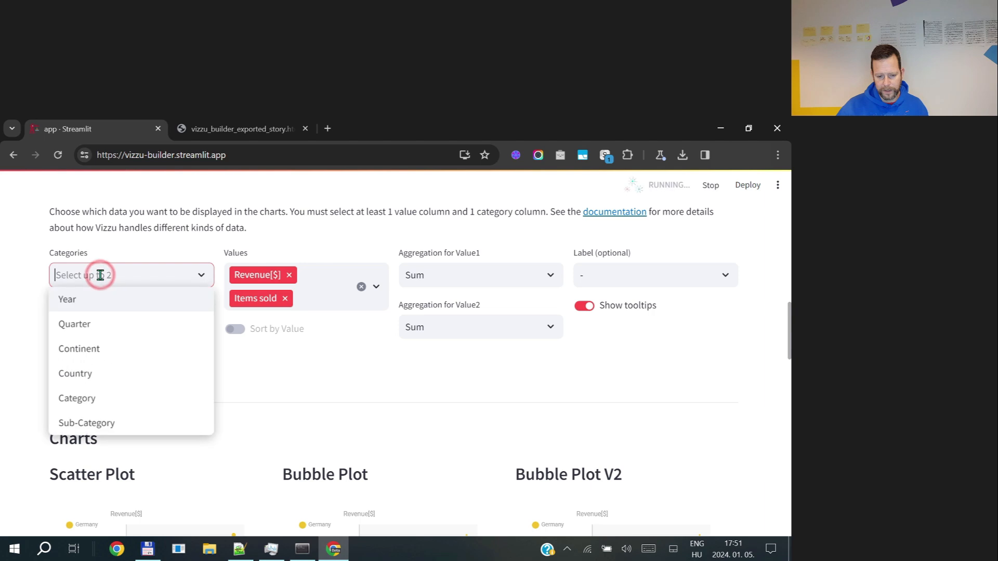
pyautogui.click(82, 422)
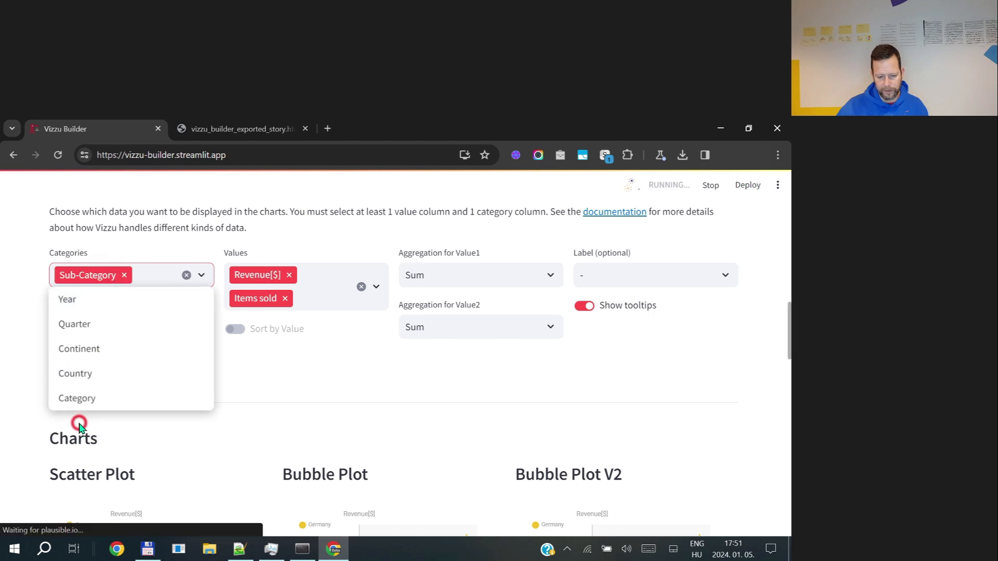
pyautogui.click(18, 316)
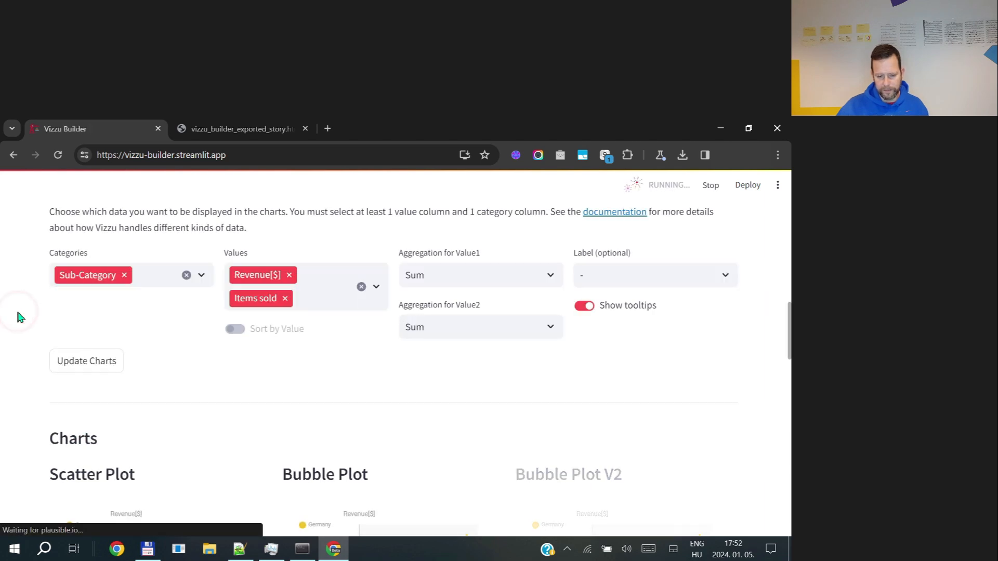
pyautogui.scroll(1, 21, 281)
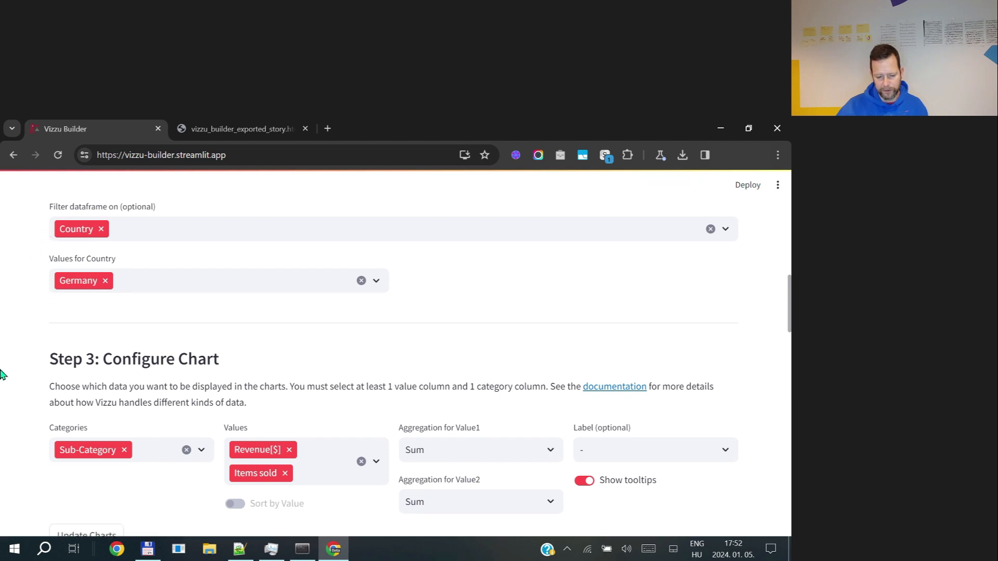
pyautogui.scroll(-3, 4, 375)
pyautogui.click(101, 368)
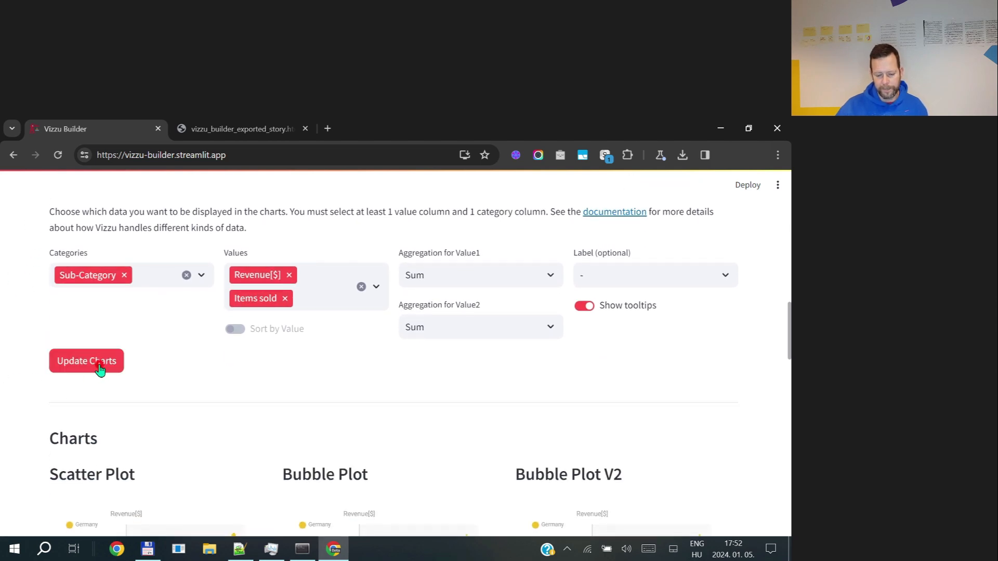
# Step: Add the sub-category scatter plot to the story, and view the eleventh slide of the exported story
pyautogui.scroll(-3, 45, 347)
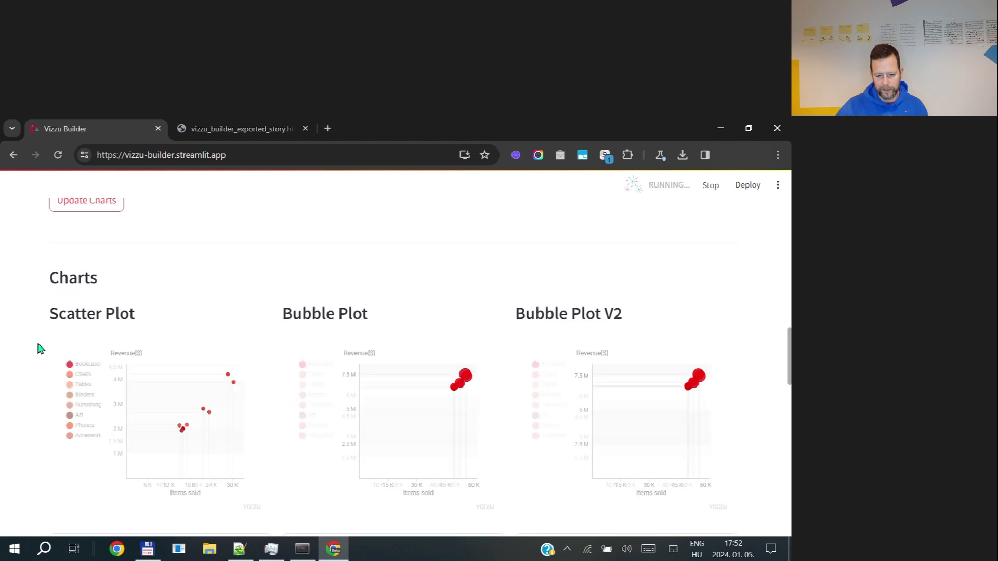
pyautogui.scroll(-1, 37, 347)
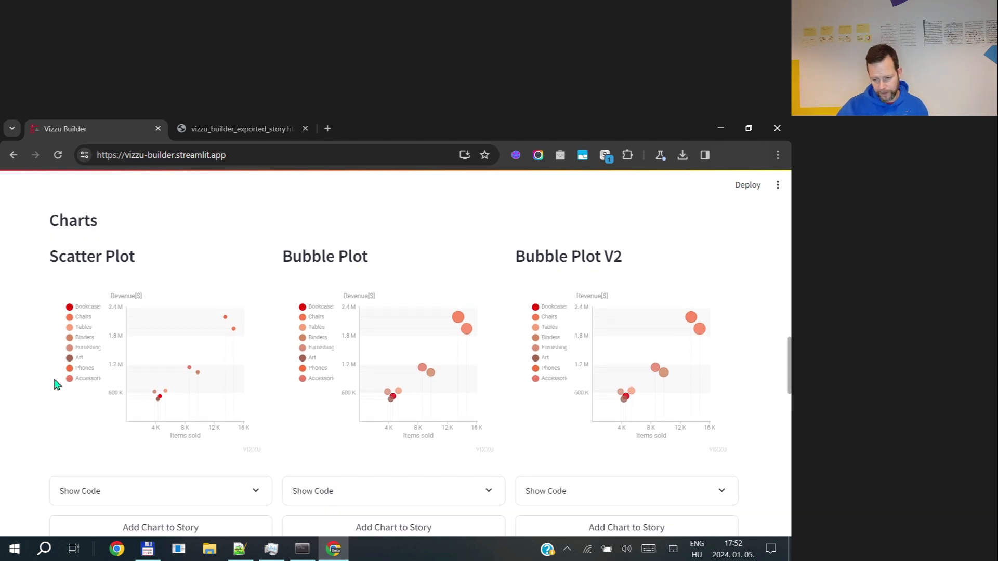
pyautogui.scroll(-1, 19, 408)
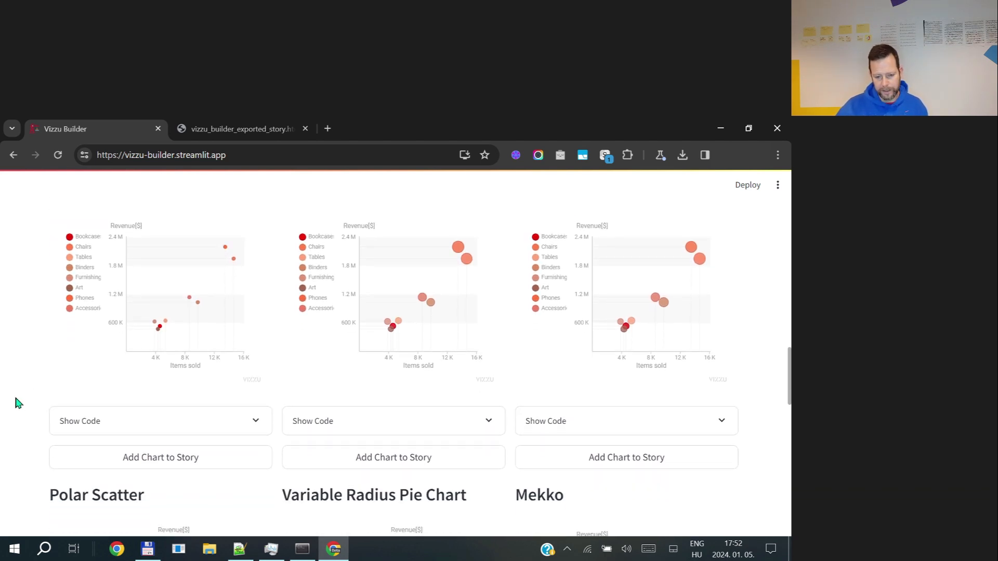
pyautogui.click(166, 462)
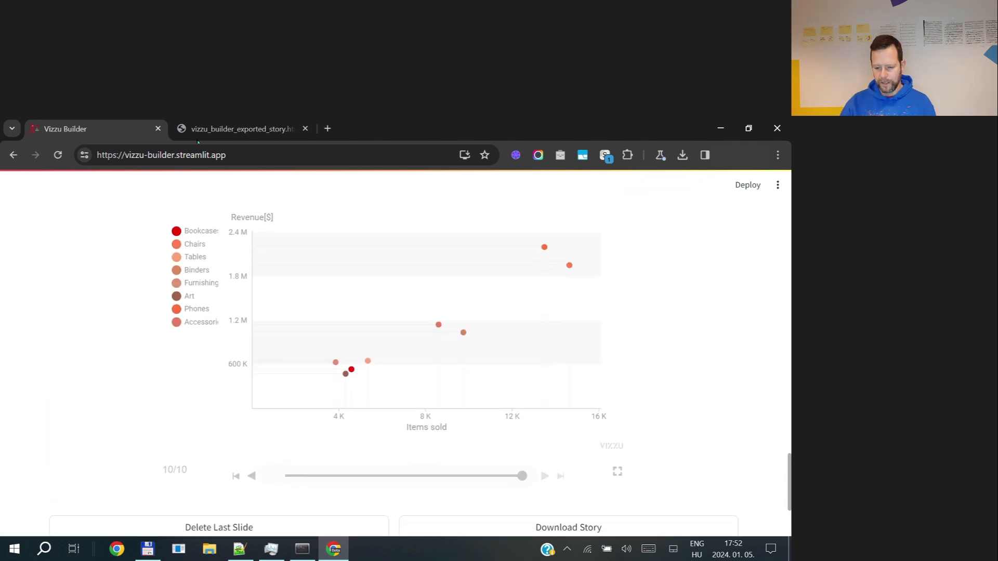
pyautogui.click(255, 122)
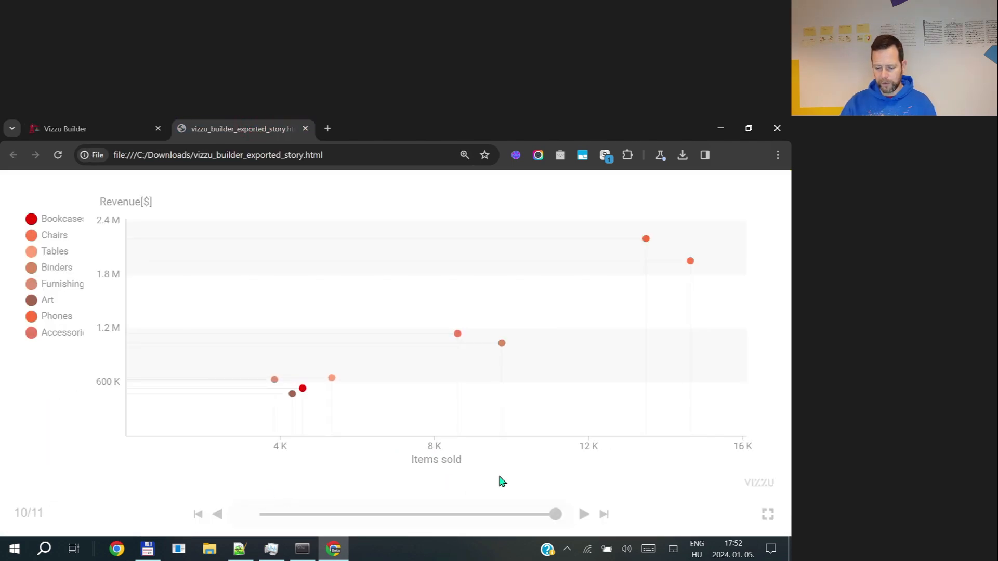
pyautogui.click(583, 515)
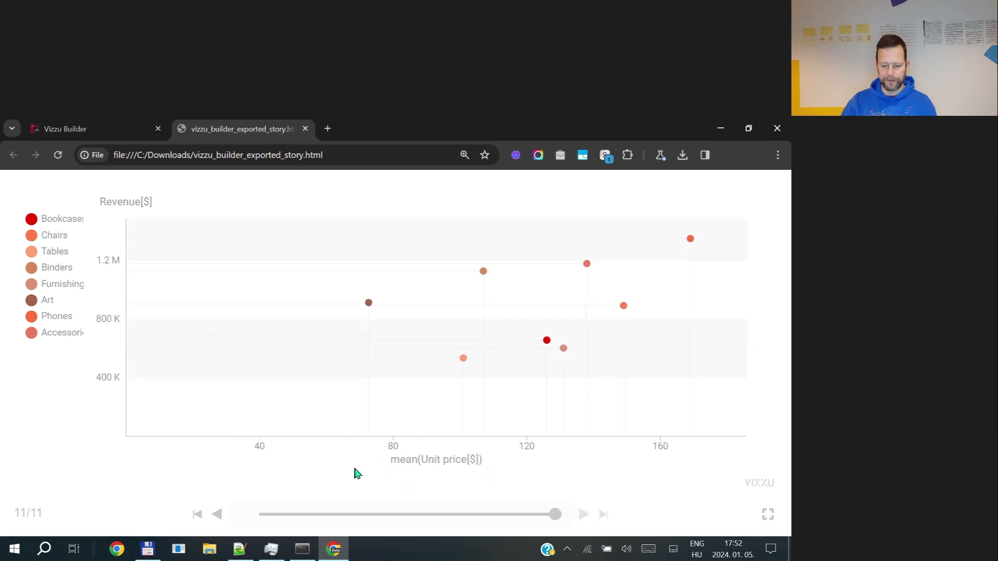
# Step: Back in Vizzu Builder, replace Items sold with Unit price[$] in the chart values, keeping Revenue[$]
pyautogui.click(99, 130)
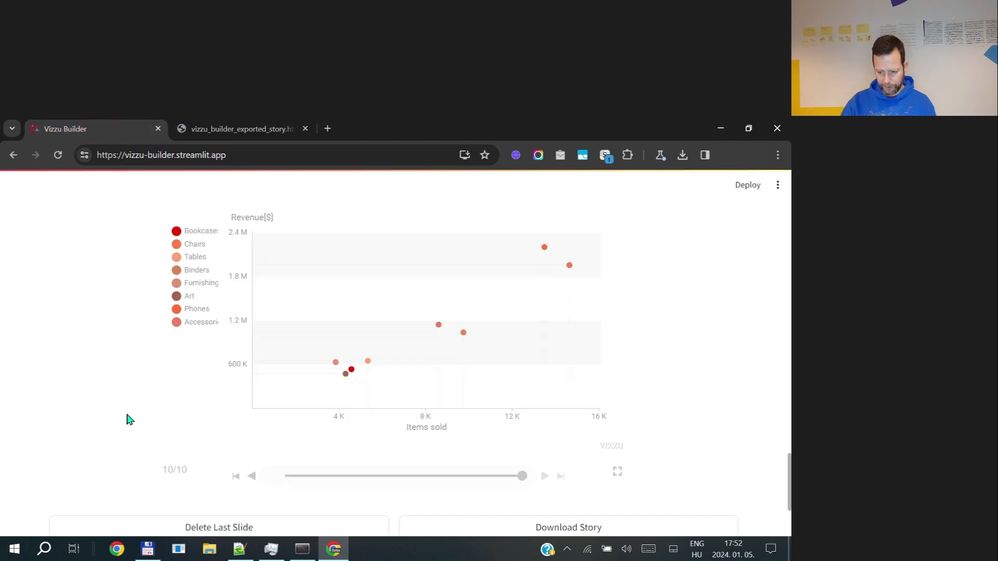
pyautogui.scroll(10, 130, 419)
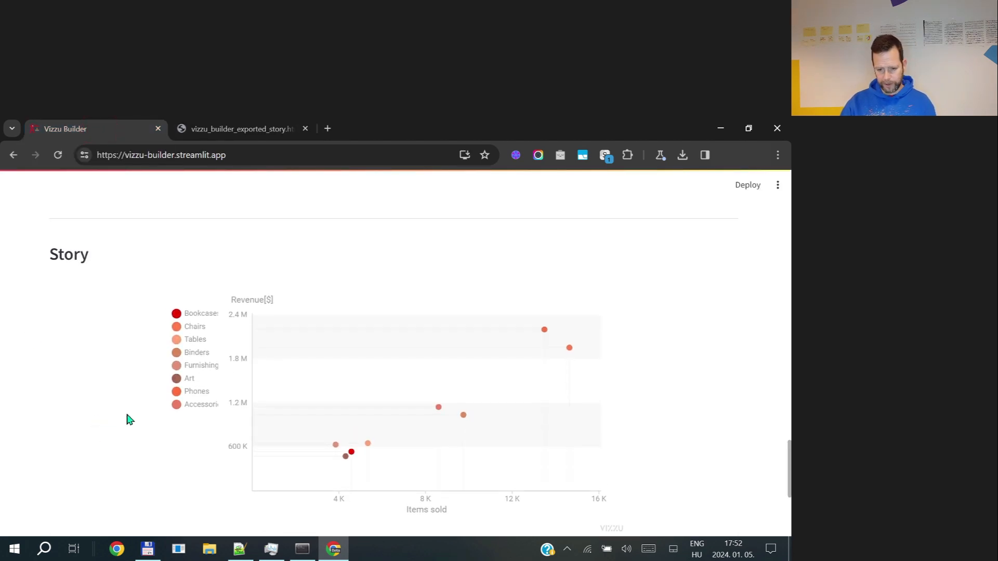
pyautogui.scroll(15, 117, 434)
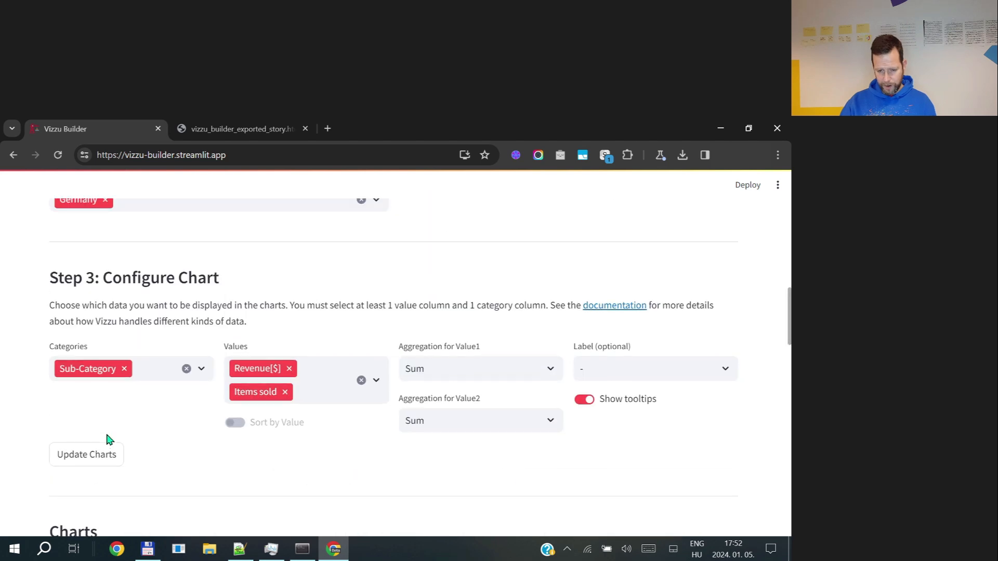
pyautogui.scroll(-7, 104, 439)
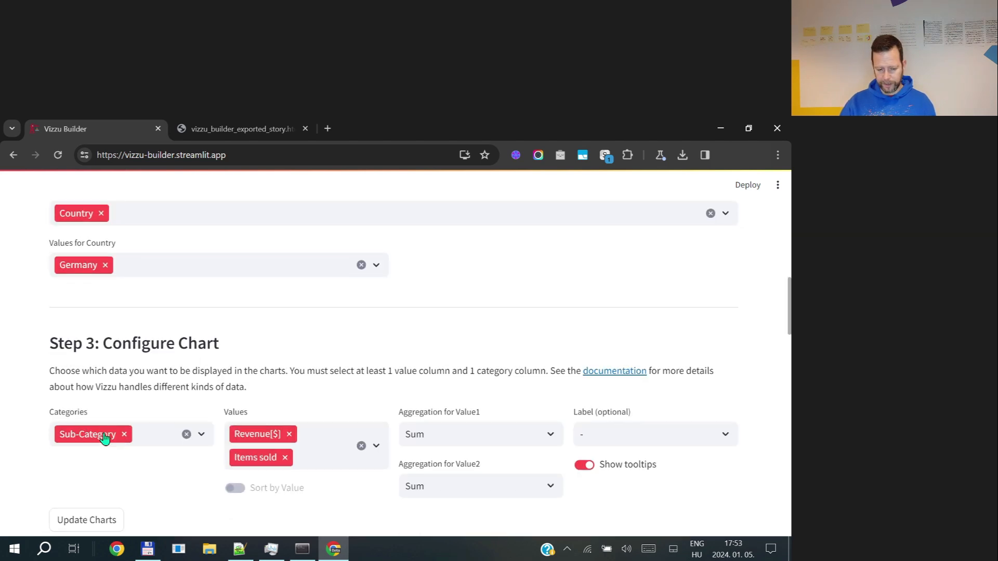
pyautogui.click(287, 362)
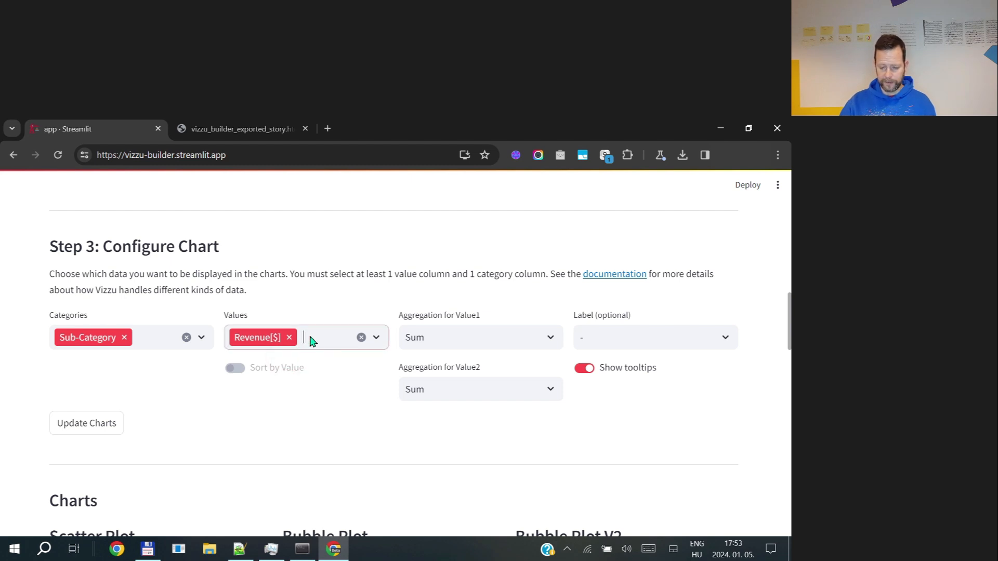
pyautogui.click(312, 340)
pyautogui.click(277, 390)
pyautogui.click(456, 445)
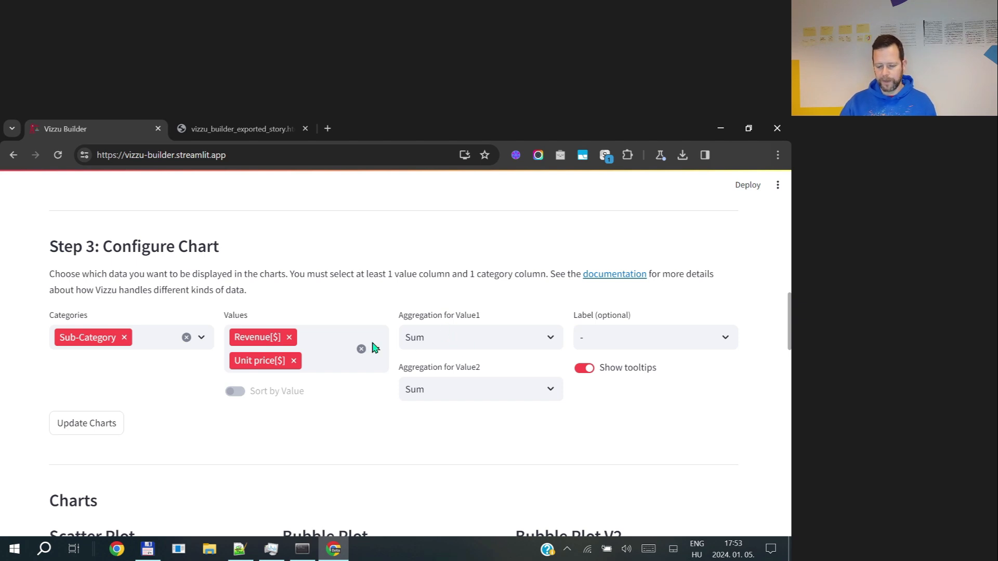
# Step: Set the aggregation for the second value to Mean and update the charts
pyautogui.click(549, 388)
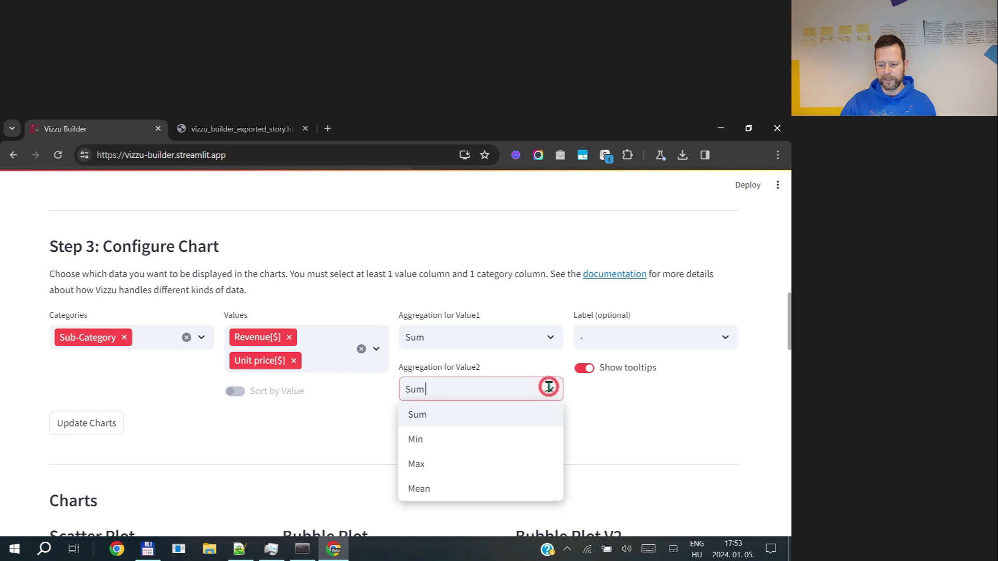
pyautogui.click(431, 494)
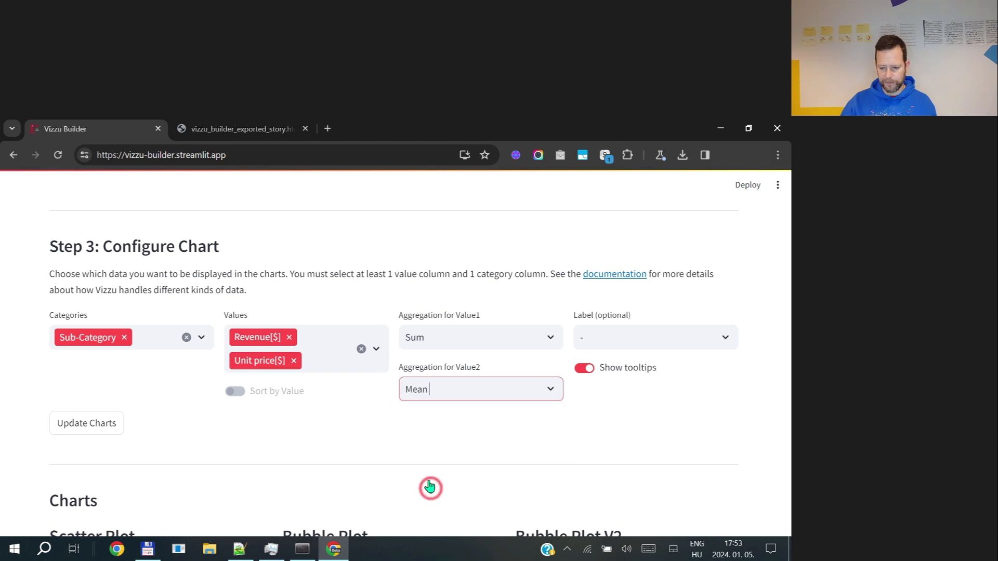
pyautogui.click(371, 425)
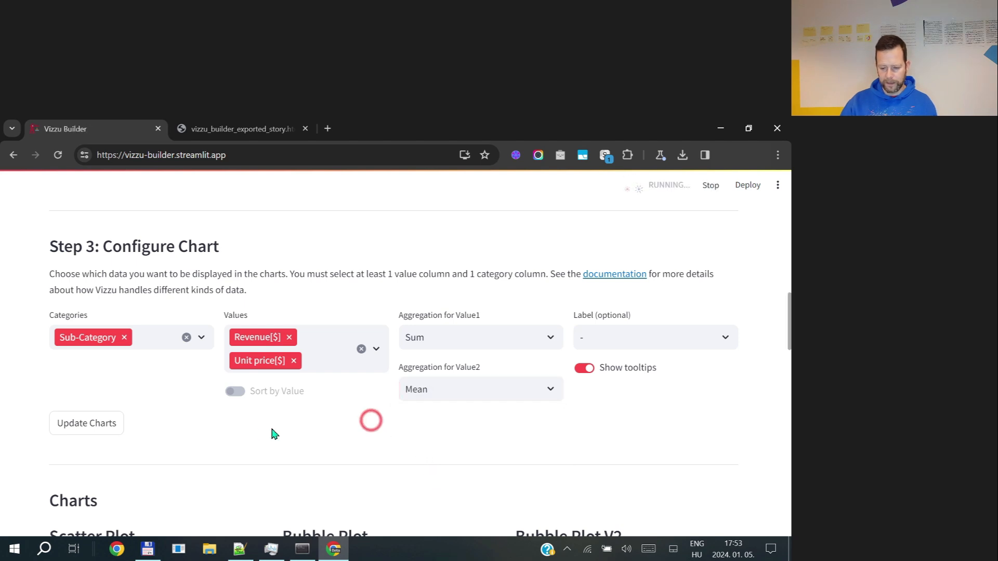
pyautogui.click(81, 425)
pyautogui.scroll(-5, 197, 456)
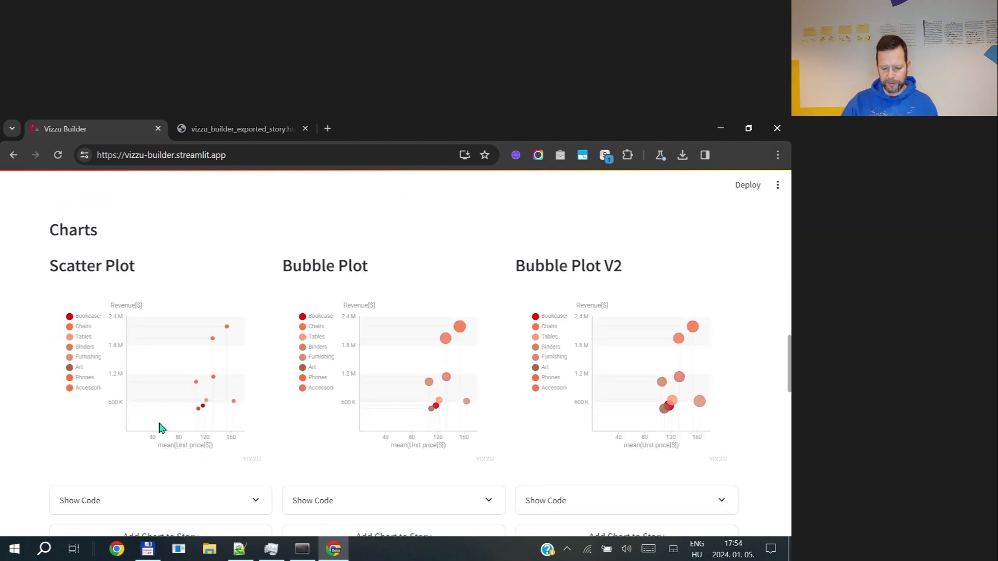
# Step: Check the last slide of the exported story, and add the mean unit price scatter plot to the Vizzu Builder story
pyautogui.click(276, 129)
pyautogui.click(126, 124)
pyautogui.scroll(-2, 156, 442)
pyautogui.click(144, 441)
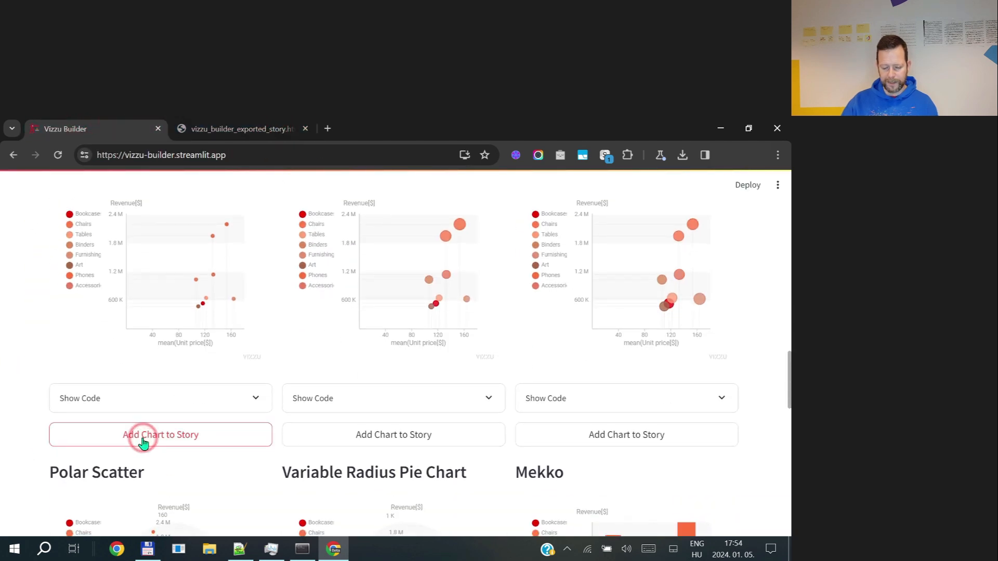
# Step: Replay the transition from the tenth to the eleventh slide of the story preview in full screen
pyautogui.scroll(-10, 1, 388)
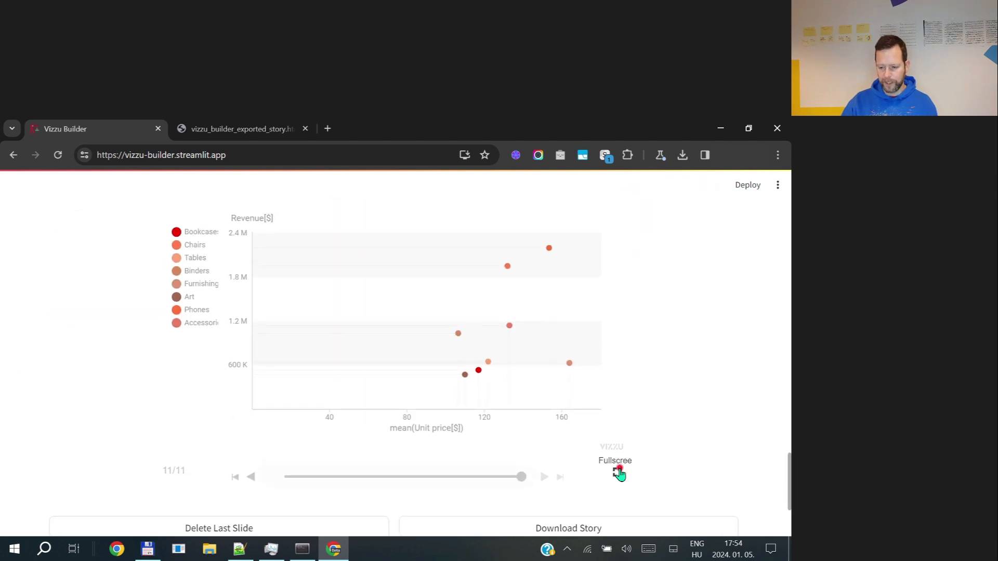
pyautogui.click(618, 473)
pyautogui.click(221, 545)
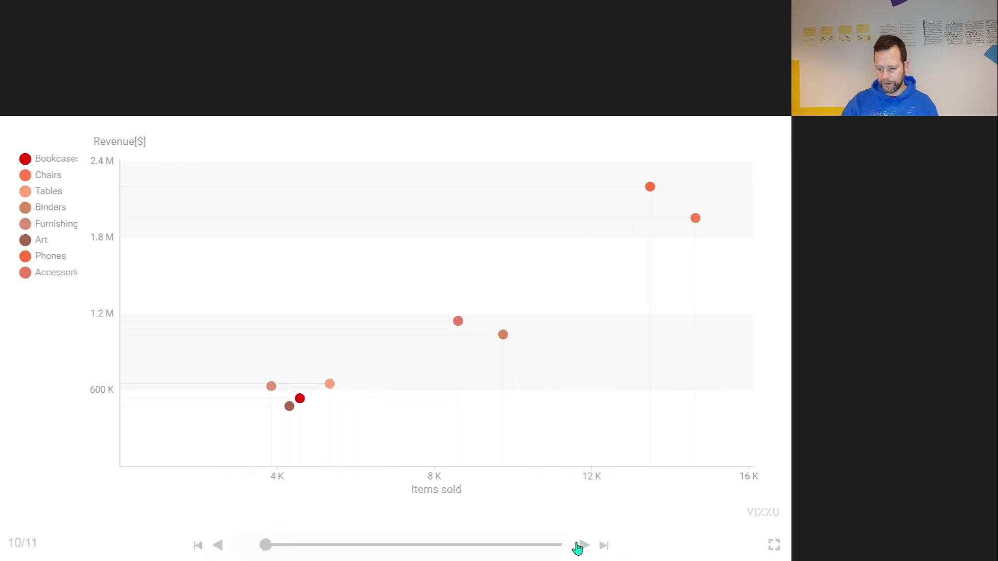
pyautogui.click(579, 545)
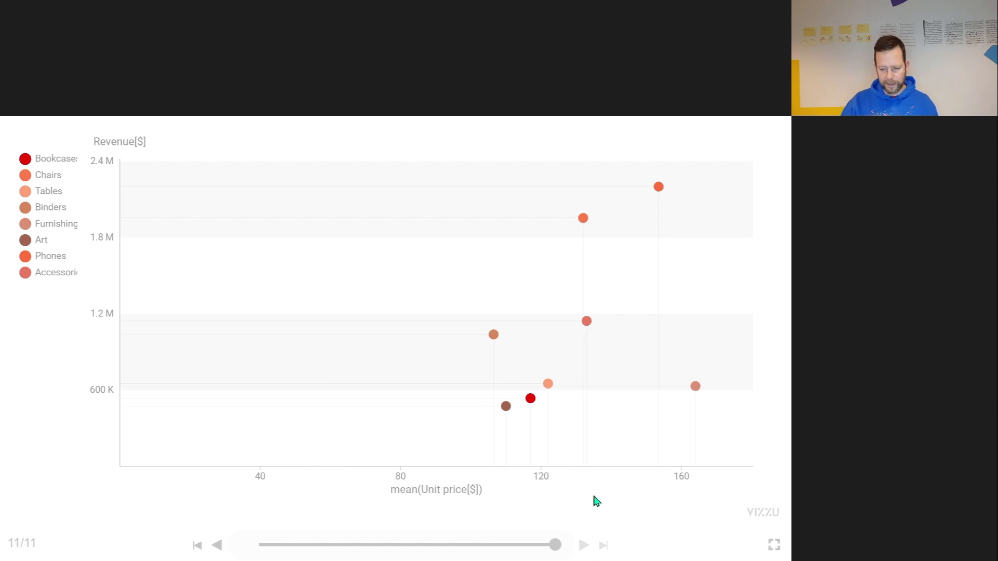
pyautogui.moveTo(556, 547)
pyautogui.mouseDown()
pyautogui.moveTo(472, 555)
pyautogui.moveTo(387, 547)
pyautogui.moveTo(556, 557)
pyautogui.mouseUp()
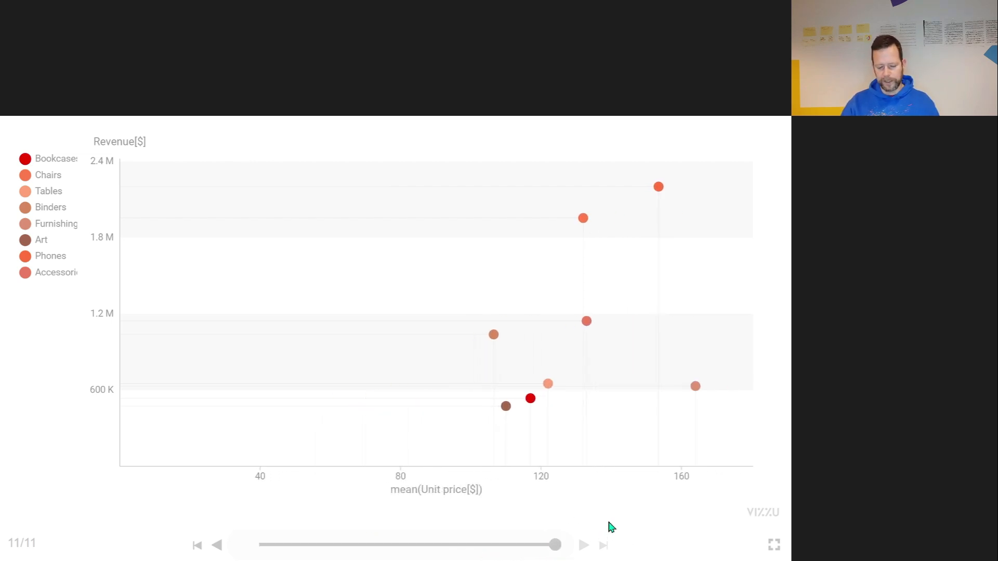
pyautogui.press('Escape')
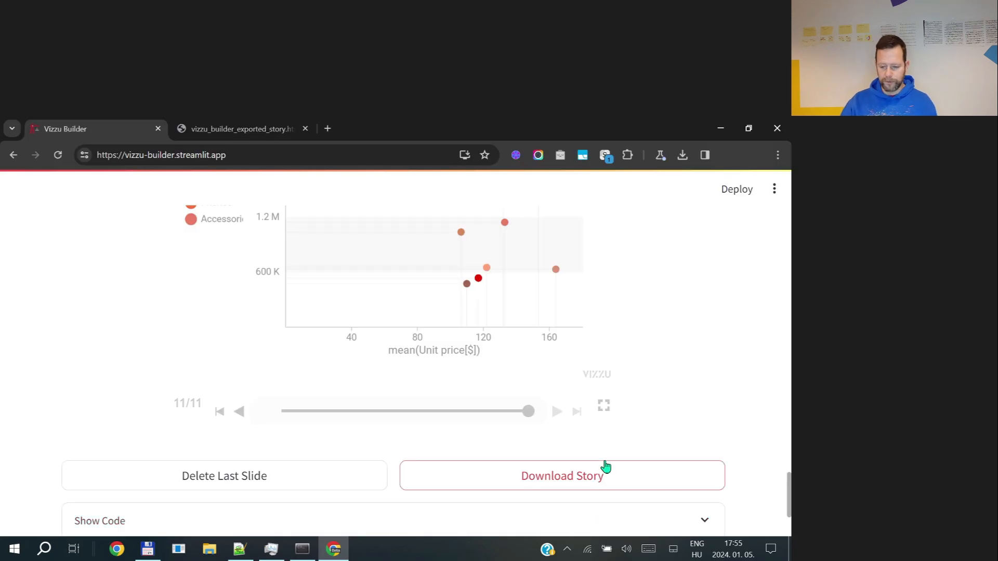
# Step: Reduce the page zoom, and compare the story's final slide with the last slide of the exported story
pyautogui.hotkey('ctrl', '-')
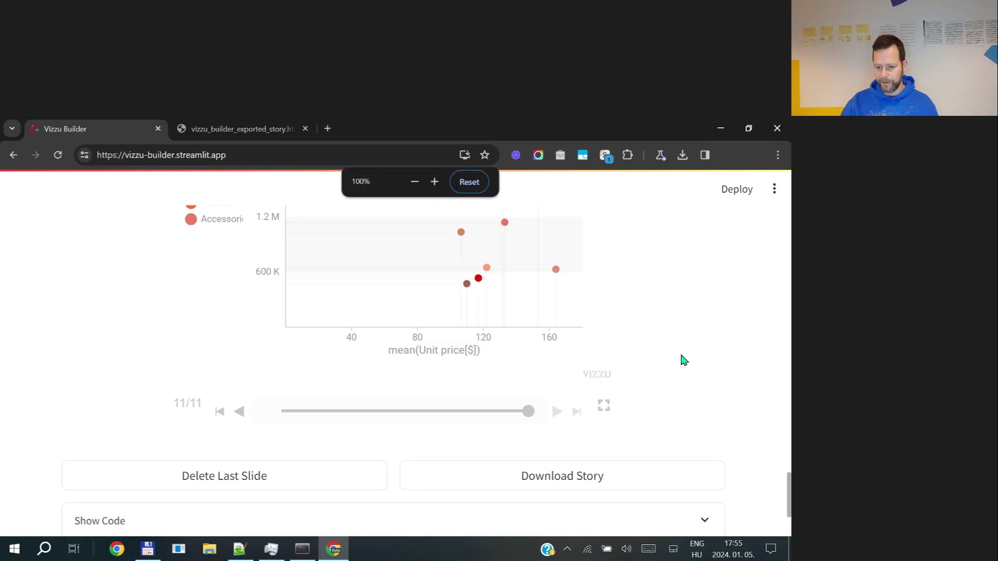
pyautogui.click(224, 128)
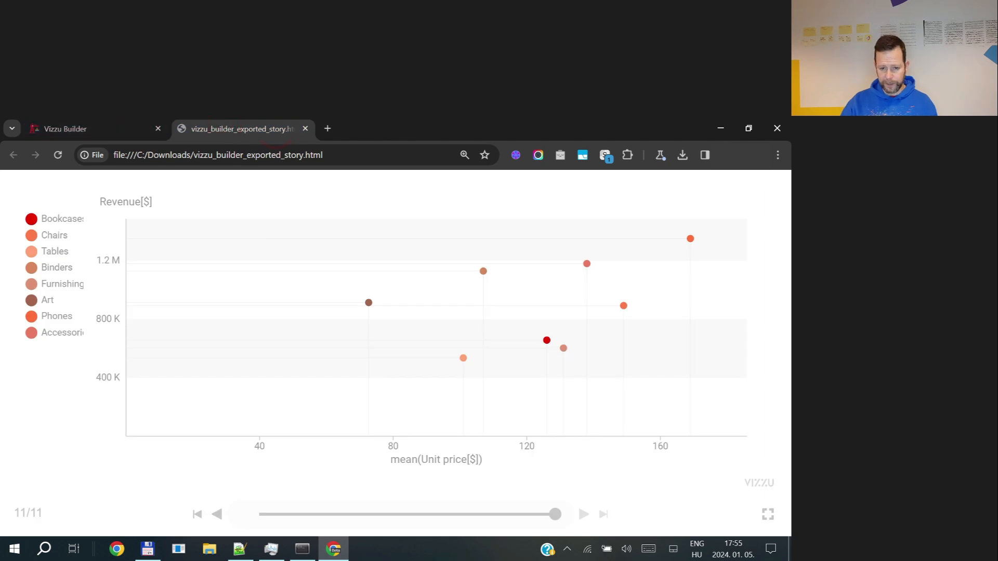
pyautogui.click(73, 127)
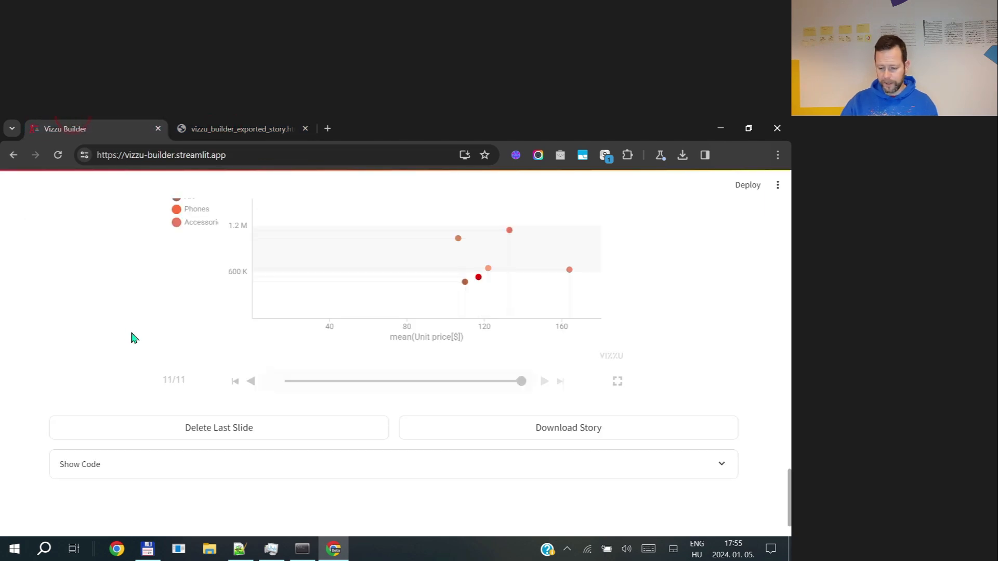
pyautogui.scroll(2, 131, 338)
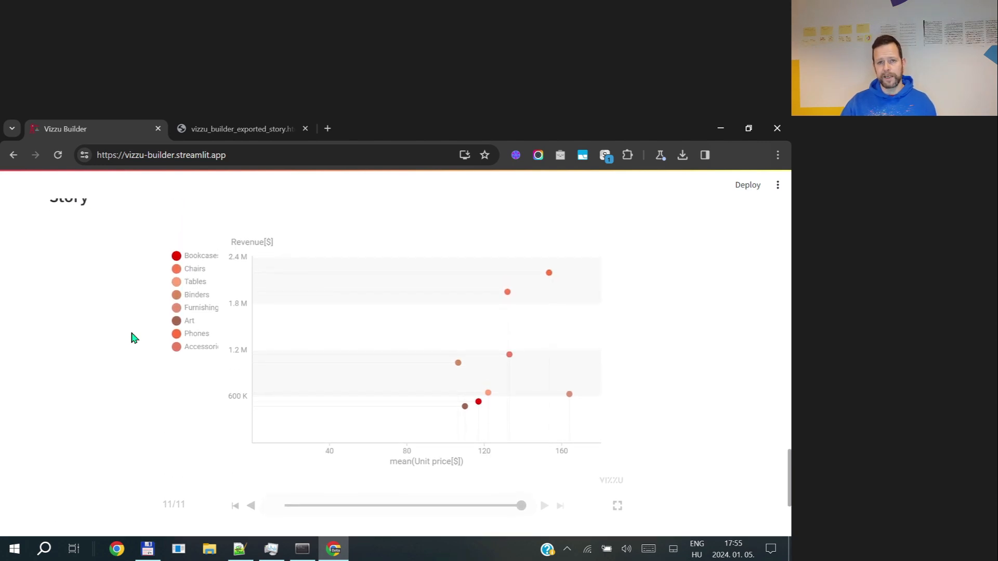
pyautogui.scroll(15, 131, 338)
pyautogui.scroll(8, 132, 338)
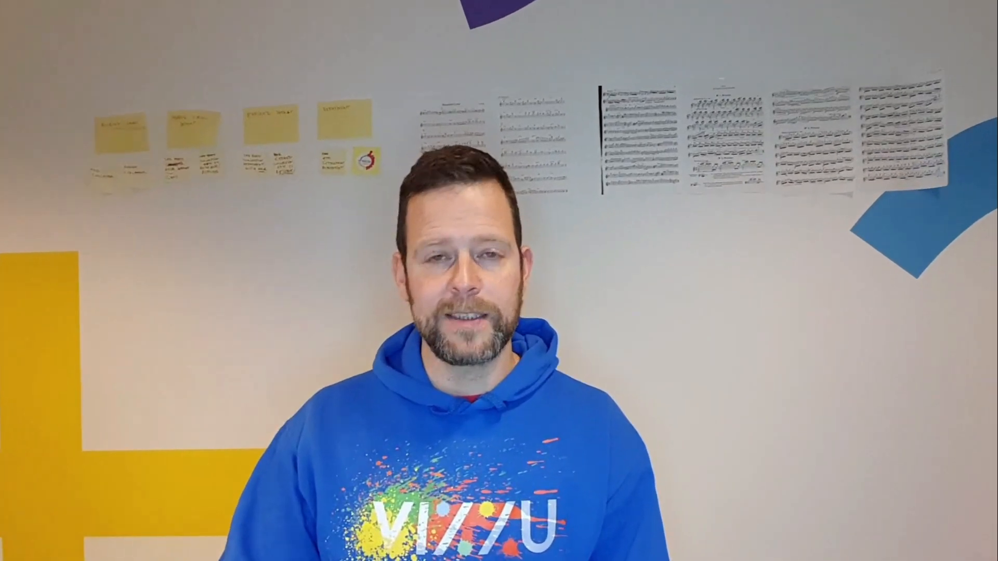